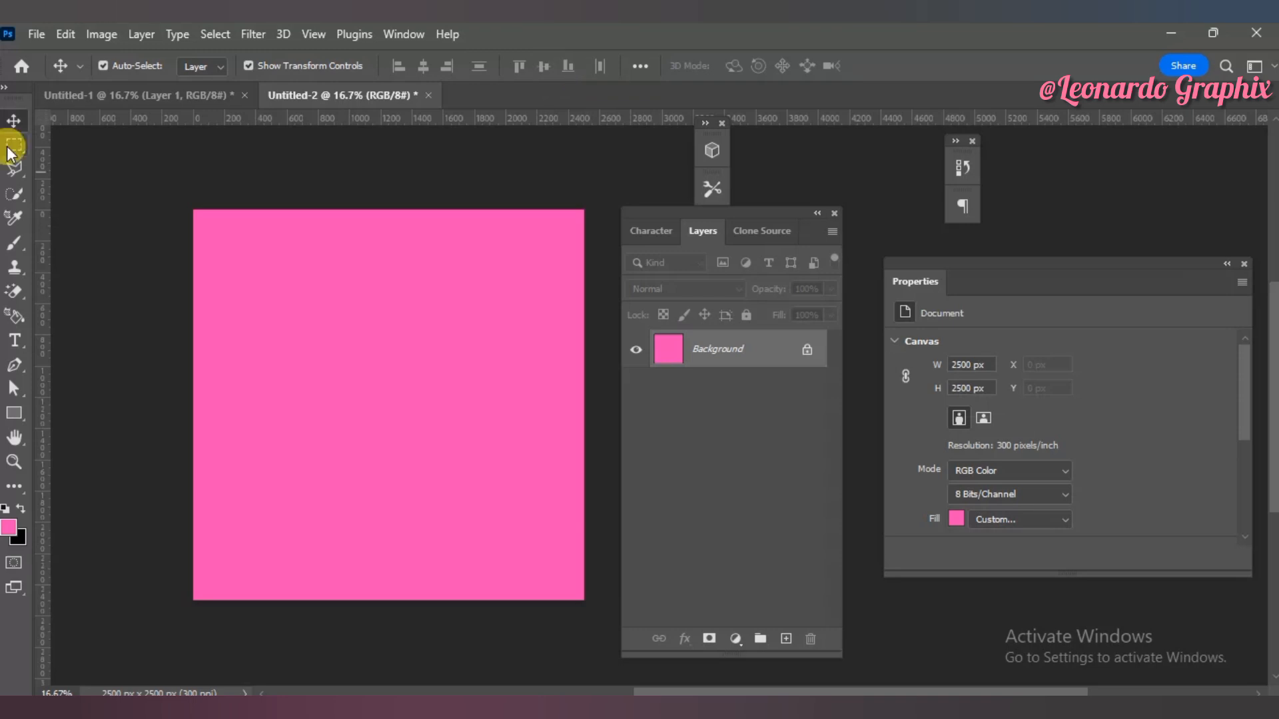
Step: Select the upper part of the canvas, about 2500 × 1500 px, and add a new layer
click(13, 144)
drag(193, 210, 584, 443)
click(786, 639)
Step: Paint one soft white dab with the 1300 px brush at 40% opacity in the centre of the selected area
key(b)
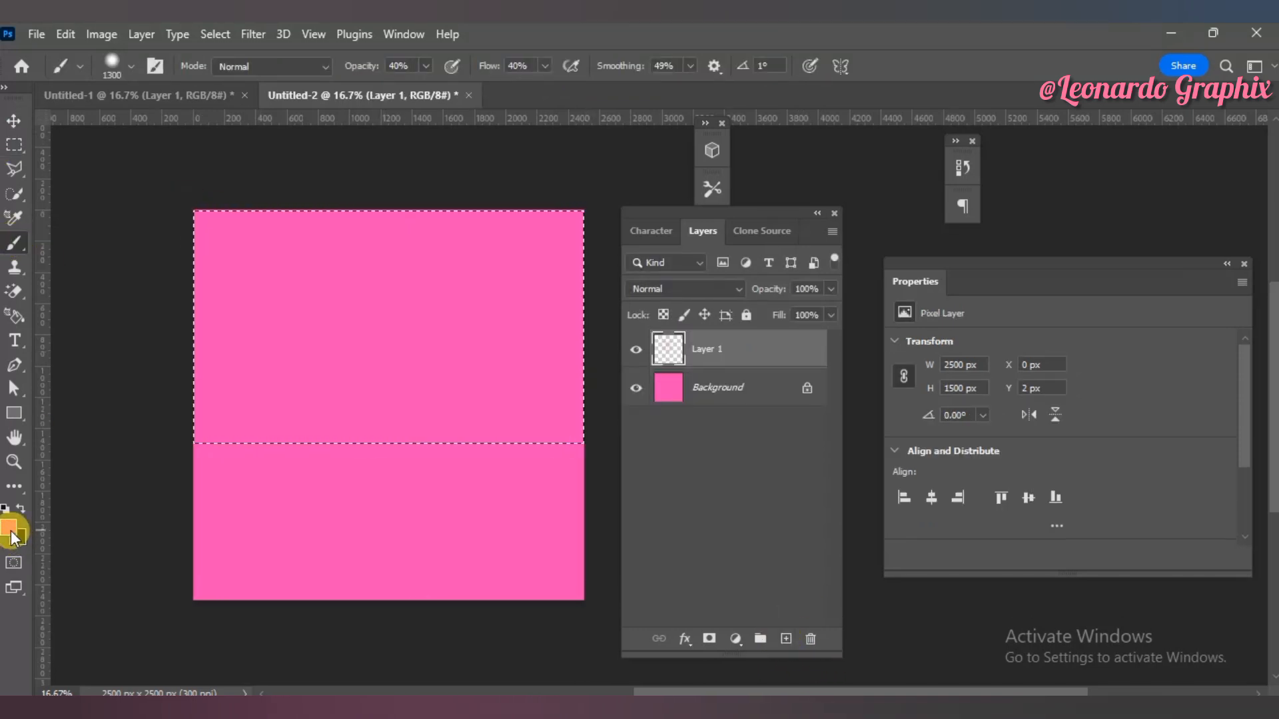
click(9, 527)
click(112, 86)
key(Return)
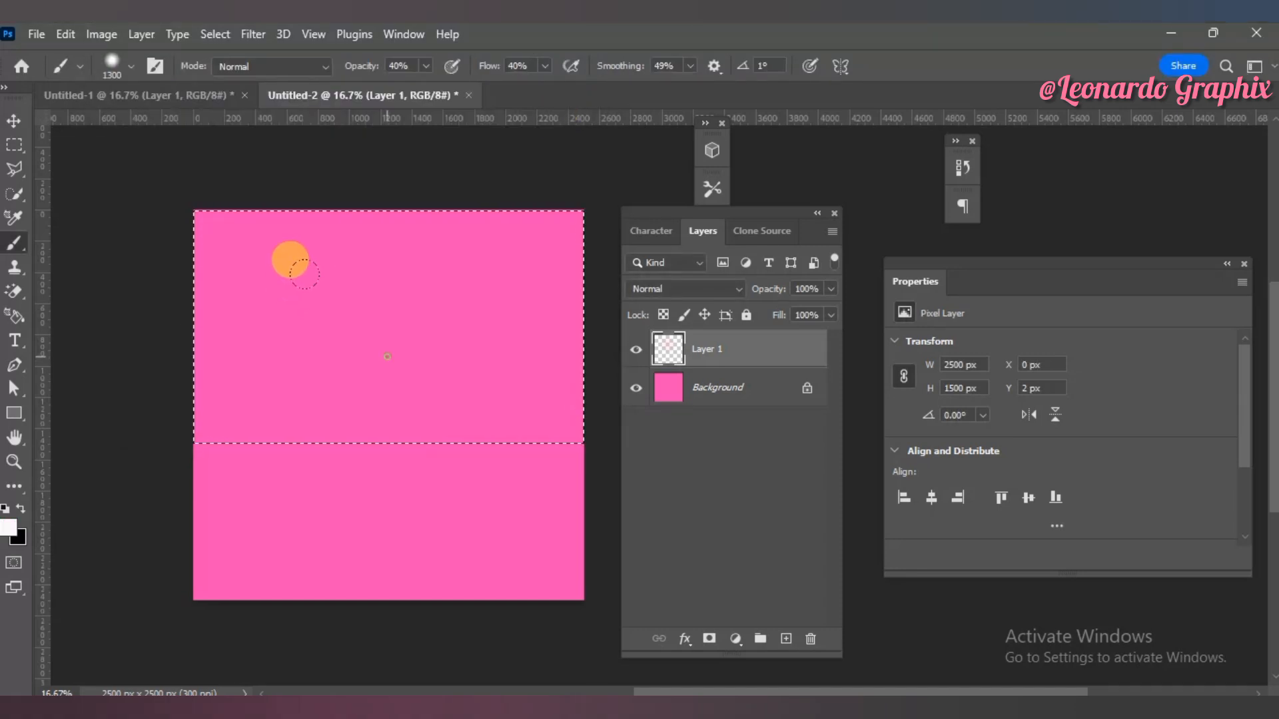
click(386, 357)
Step: Select the remaining lower part of the canvas and paint a matching soft white dab in its centre on a new layer
click(14, 145)
click(192, 443)
drag(193, 443, 584, 598)
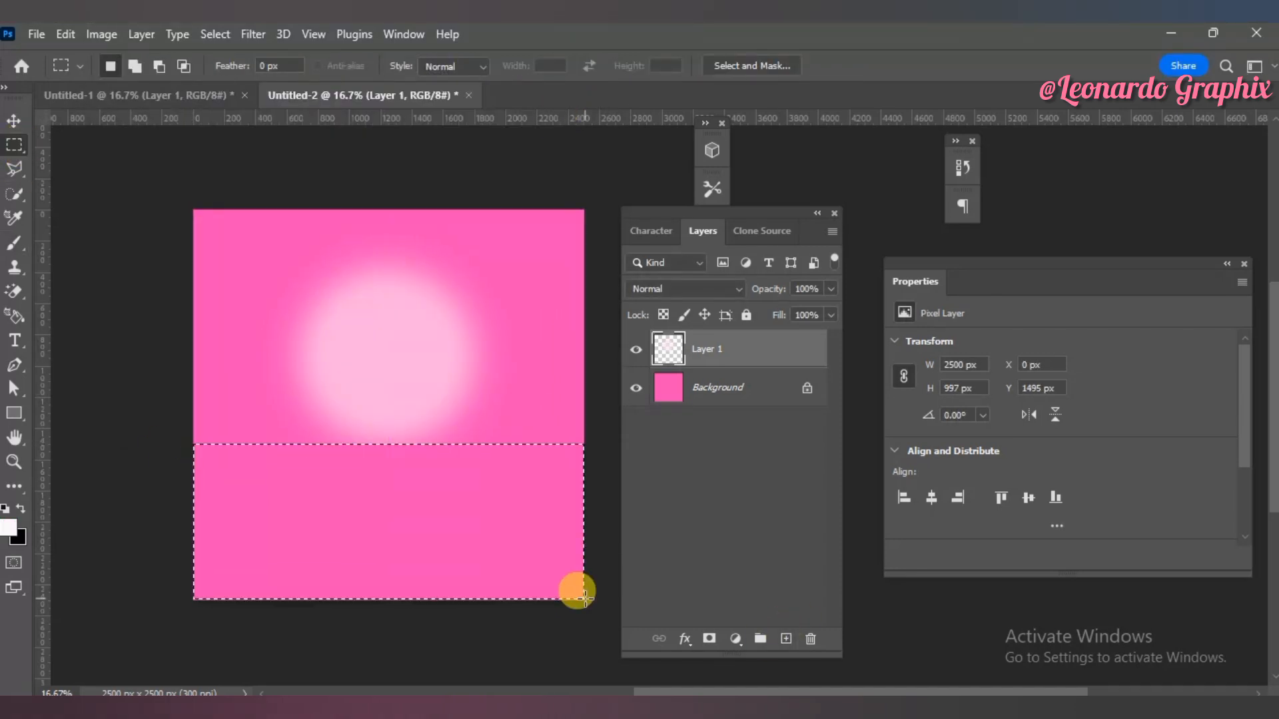
click(785, 639)
key(b)
click(386, 523)
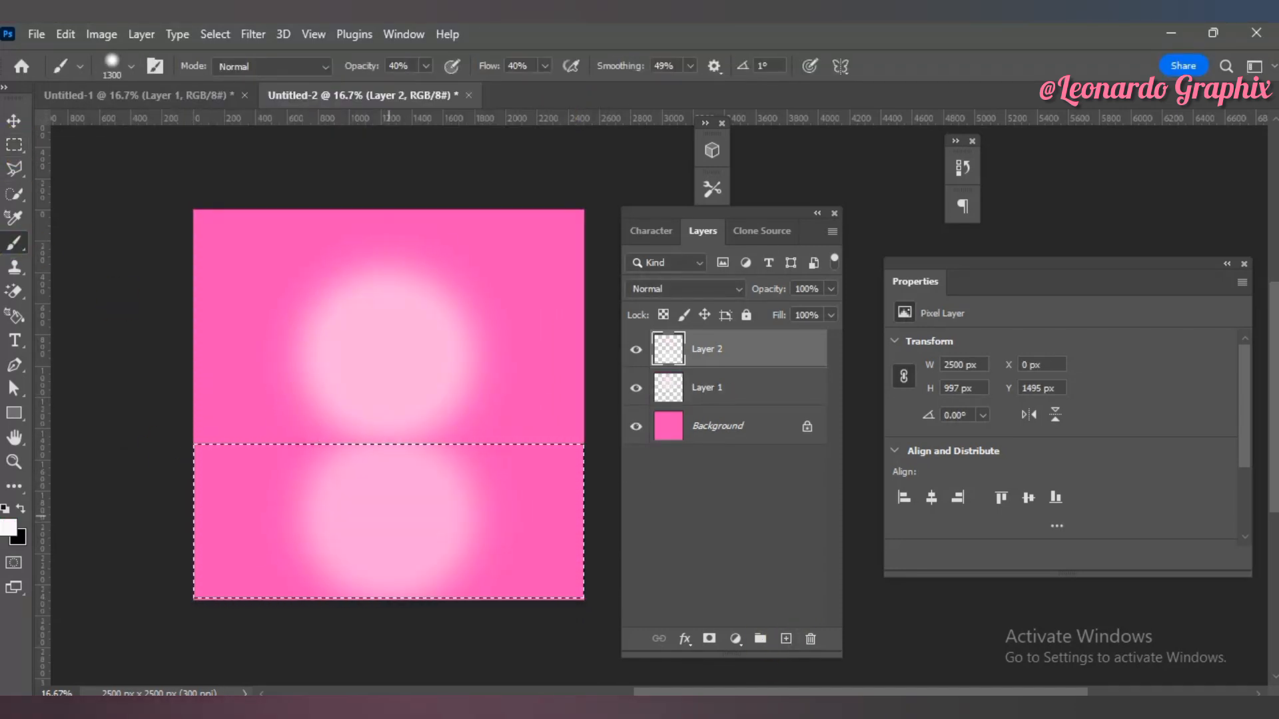
Step: Squash the lower white dab vertically into a flat ellipse about 289 px high just below the round glow
click(13, 121)
click(272, 359)
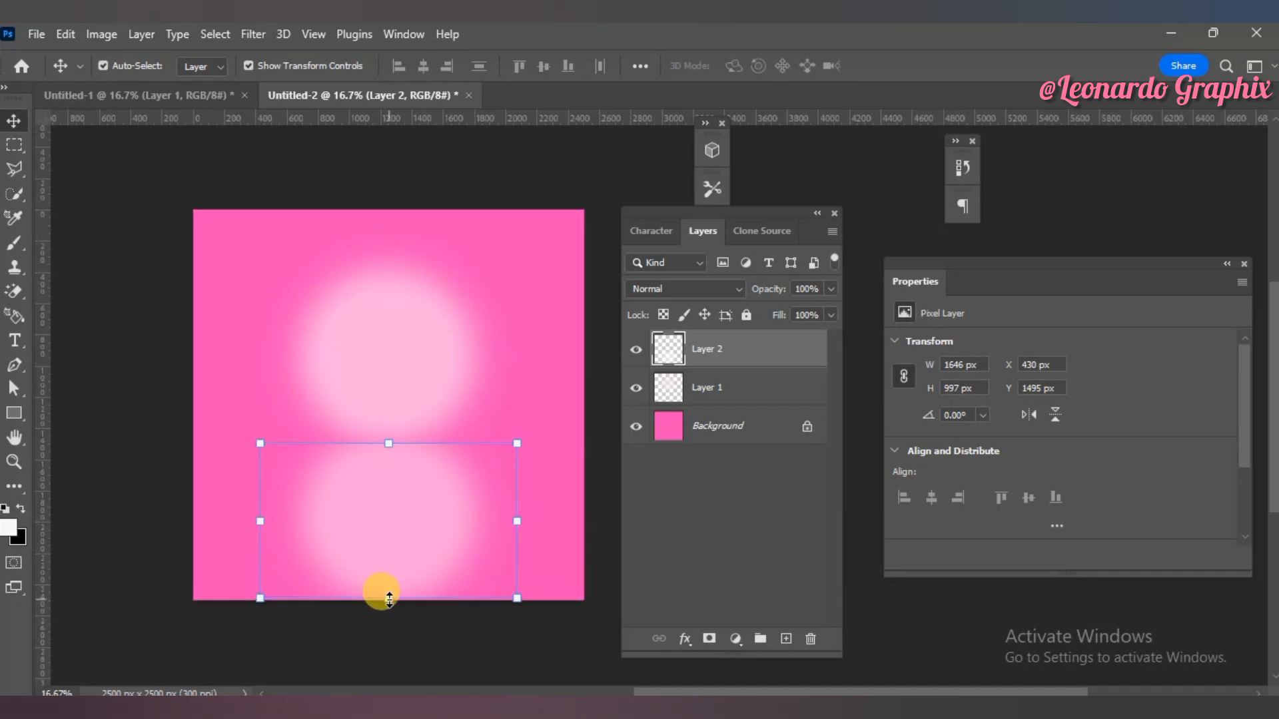
mouse_move(385, 596)
mouse_down()
mouse_move(380, 508)
mouse_move(401, 490)
mouse_move(389, 470)
mouse_up()
click(253, 35)
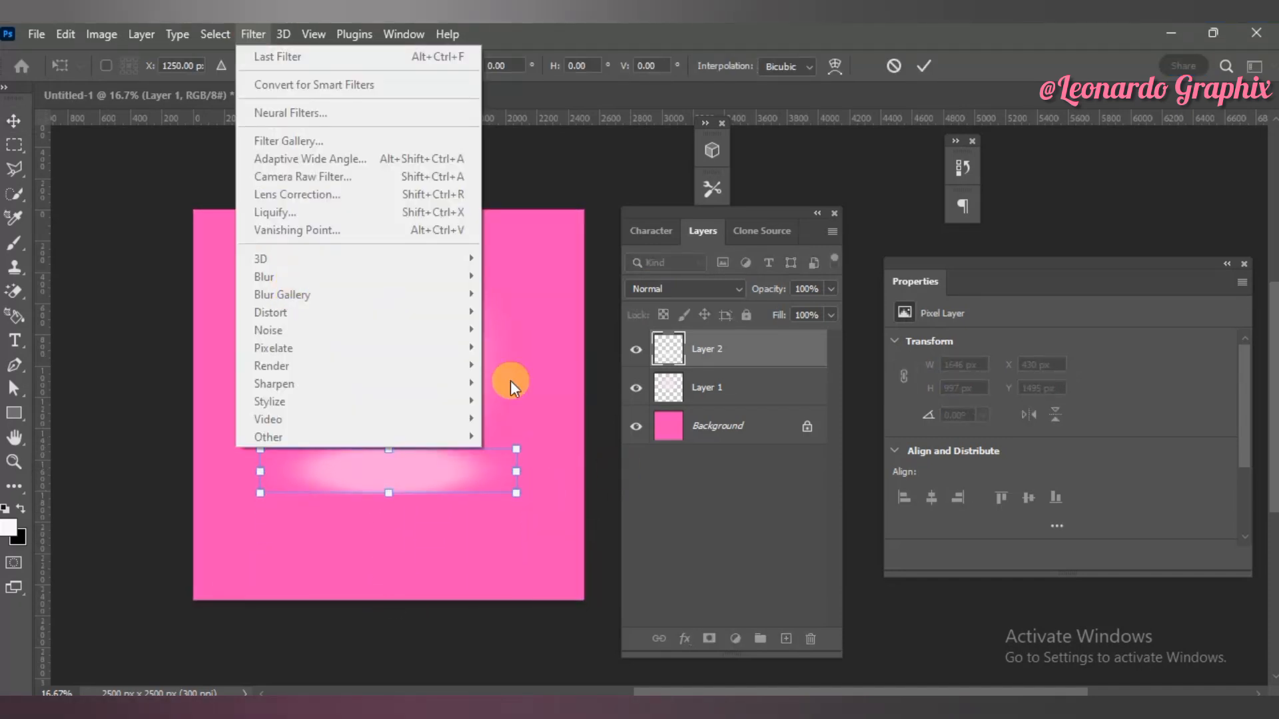
click(915, 63)
click(923, 65)
Step: Apply a Gaussian Blur to the flat white ellipse
click(252, 34)
mouse_move(273, 276)
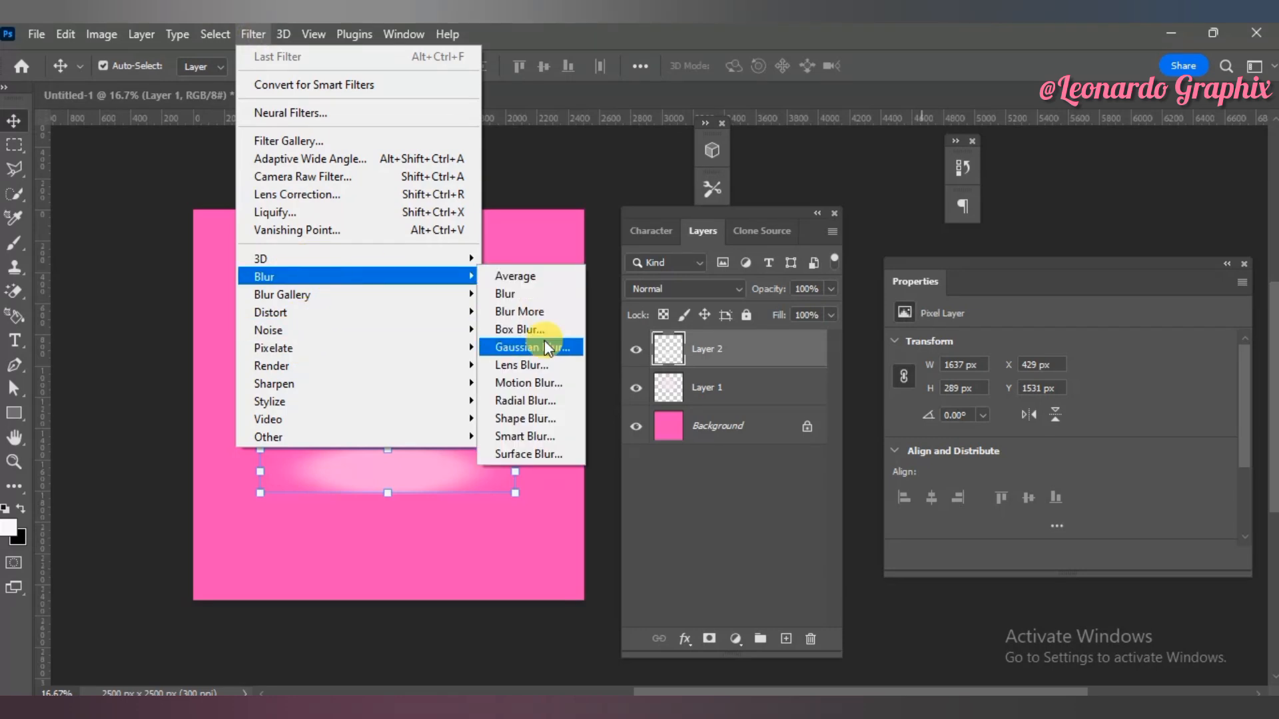
click(545, 343)
drag(359, 351, 370, 348)
click(516, 96)
Step: Apply a Gaussian Blur to the large round glow on Layer 1
click(388, 313)
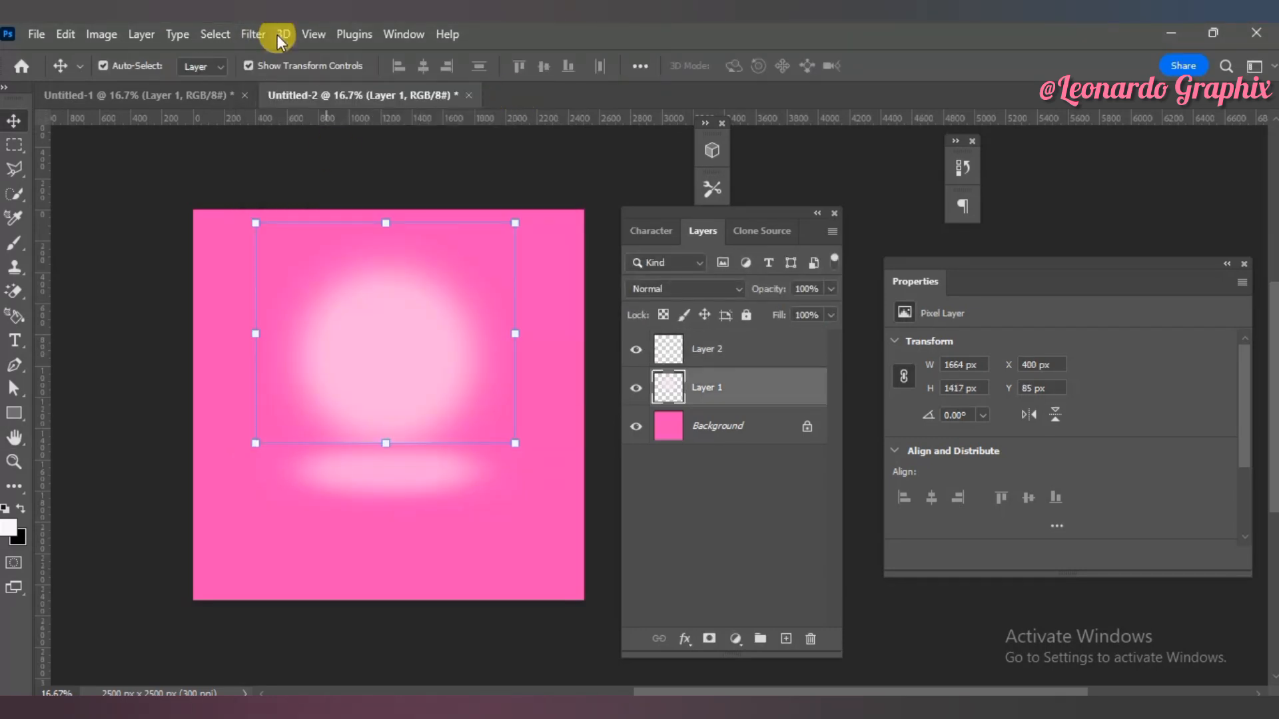
click(256, 34)
mouse_move(310, 276)
click(533, 345)
click(526, 95)
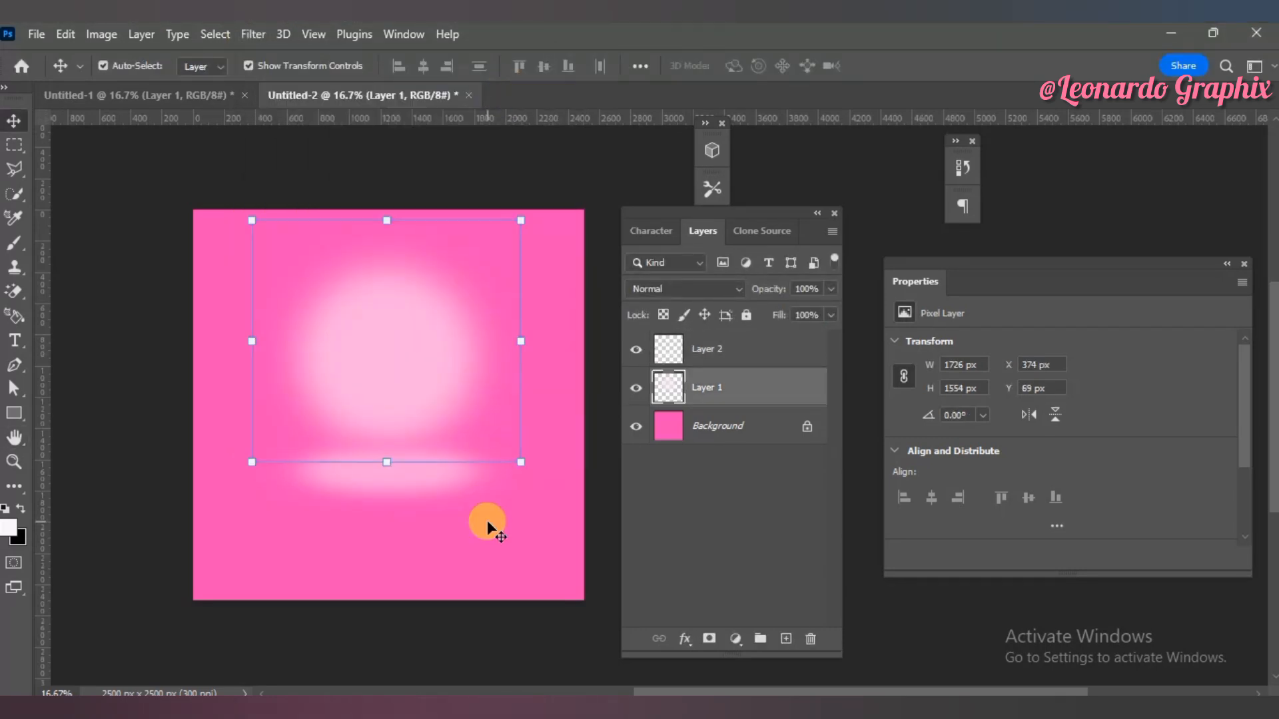
Step: Add a new layer above Layer 2 and draw a black rectangle about 1147 × 987 px over the glow
click(415, 476)
click(918, 68)
click(739, 519)
click(786, 638)
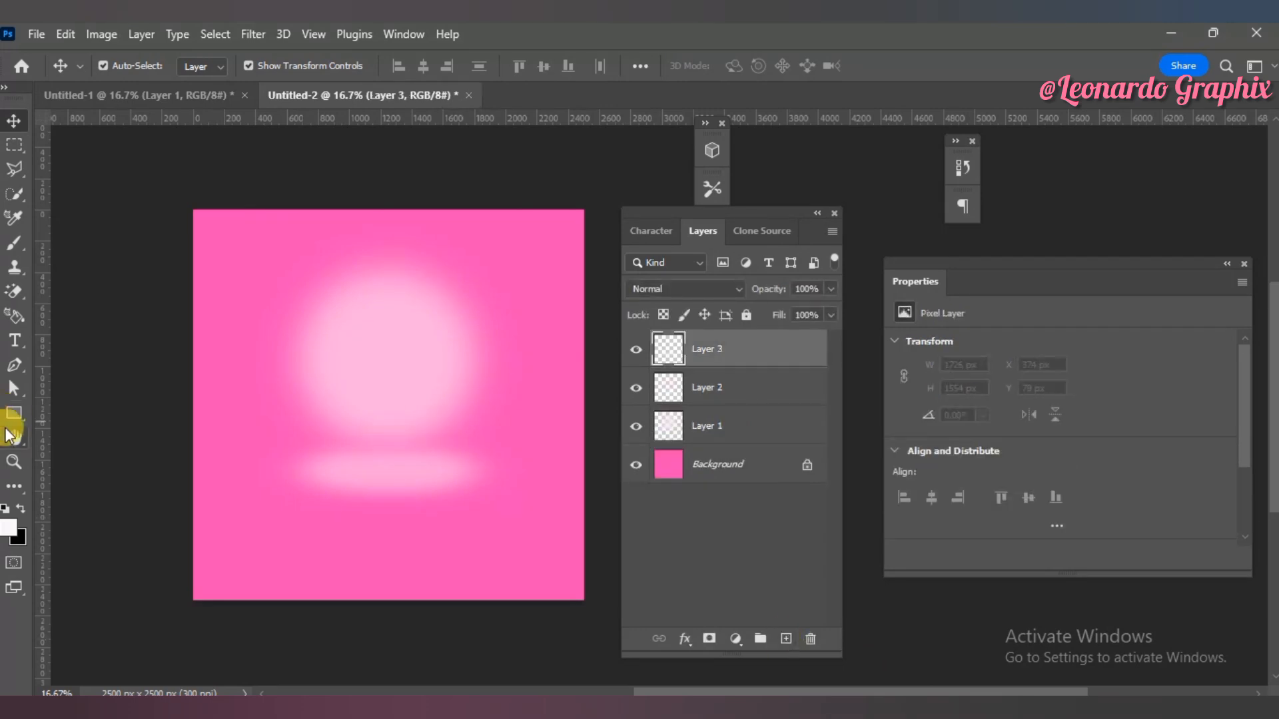
click(13, 415)
click(33, 514)
drag(305, 311, 484, 465)
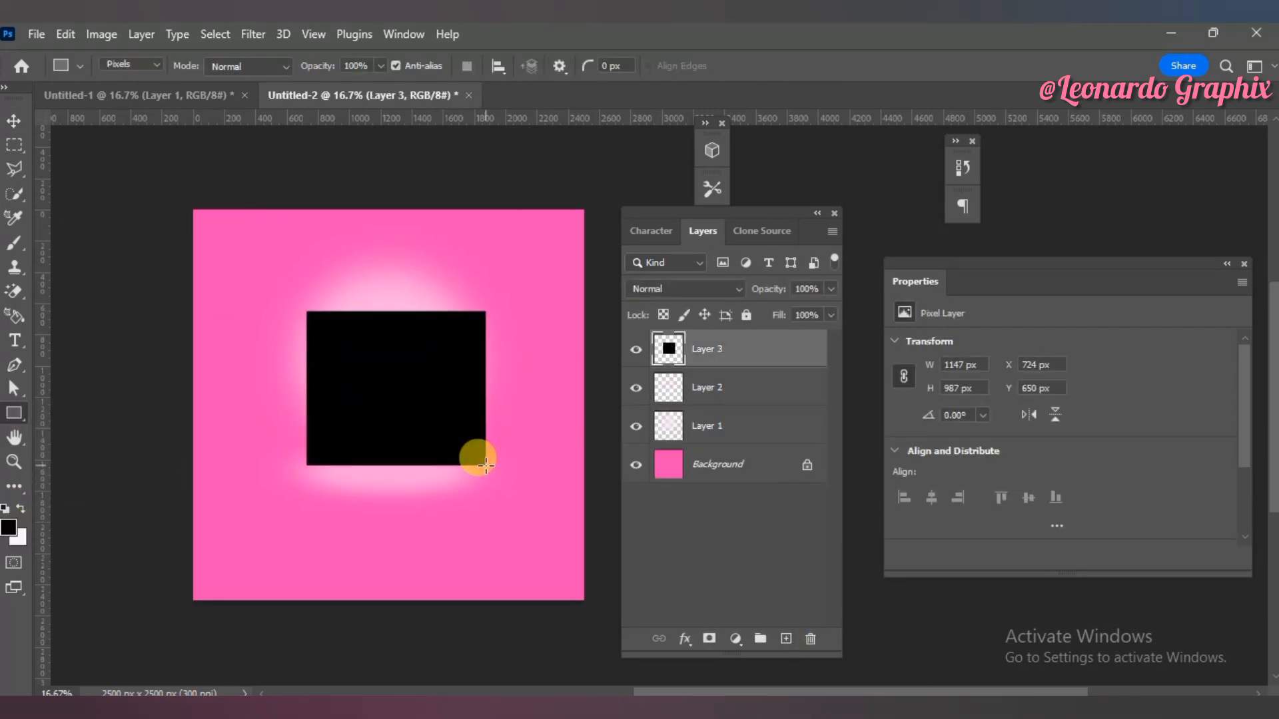
Step: Flatten and skew the black rectangle into a slanted, perspective-like platform top over the lower ellipse
key(v)
drag(395, 312, 396, 378)
drag(306, 464, 294, 457)
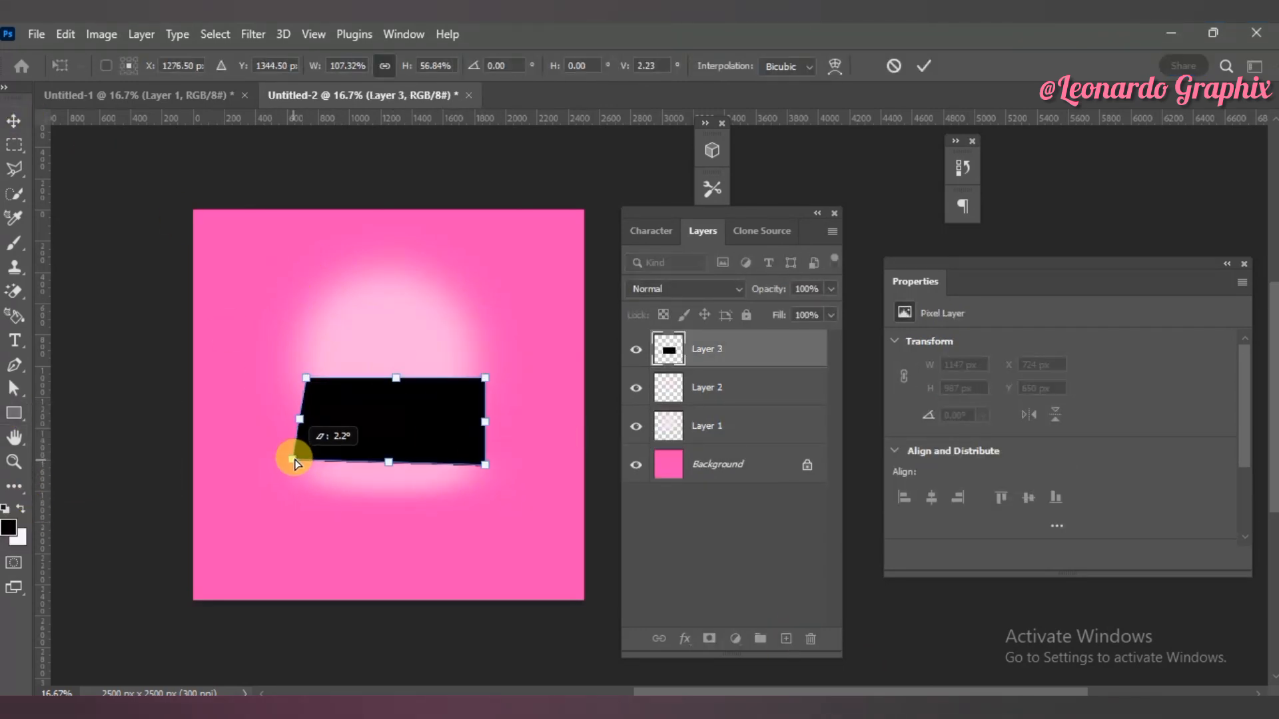
drag(484, 465, 445, 461)
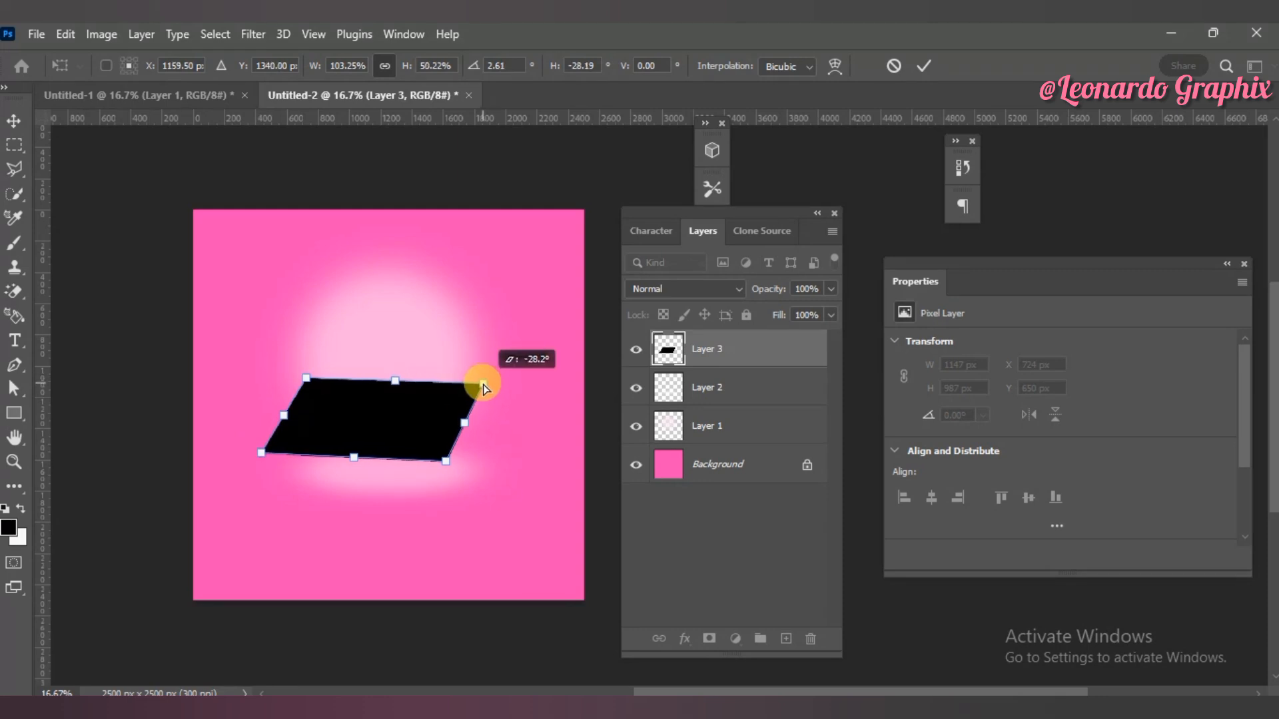
drag(384, 416, 399, 452)
drag(320, 414, 402, 466)
click(923, 66)
Step: Duplicate the black platform shape many times downward to build a stack of slabs
key(ctrl+plus)
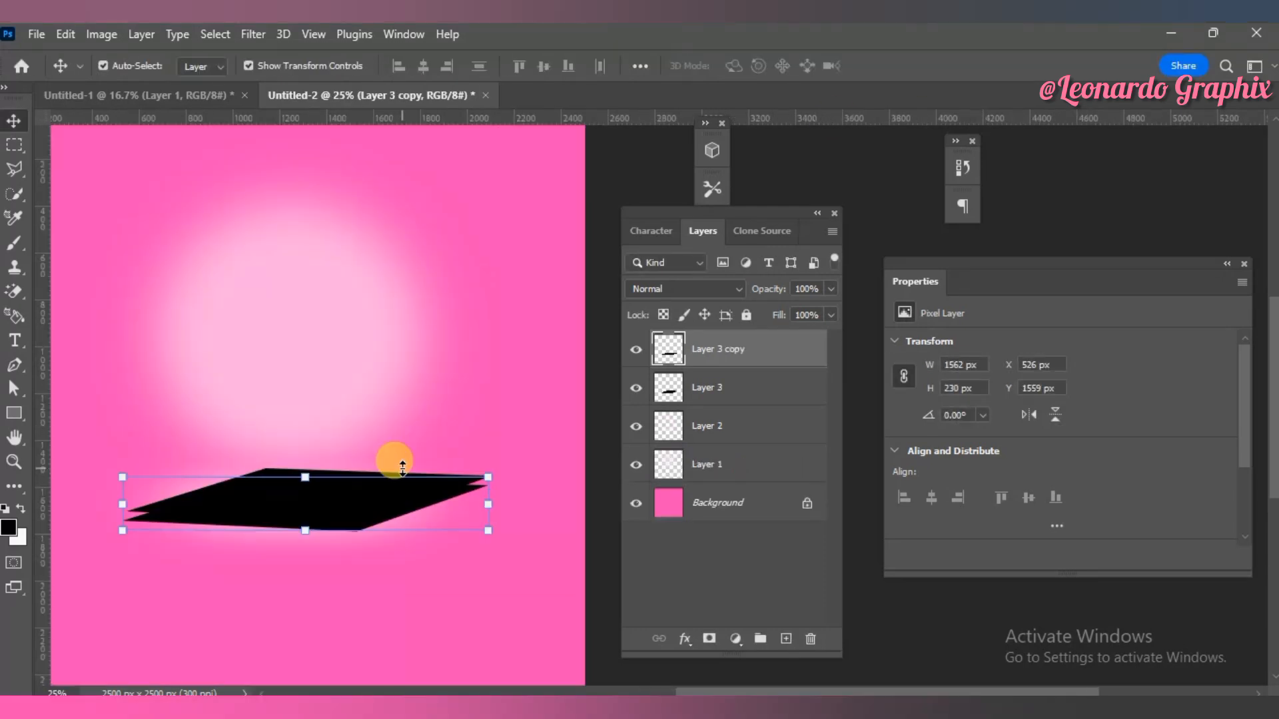
alt+drag(338, 504, 301, 589)
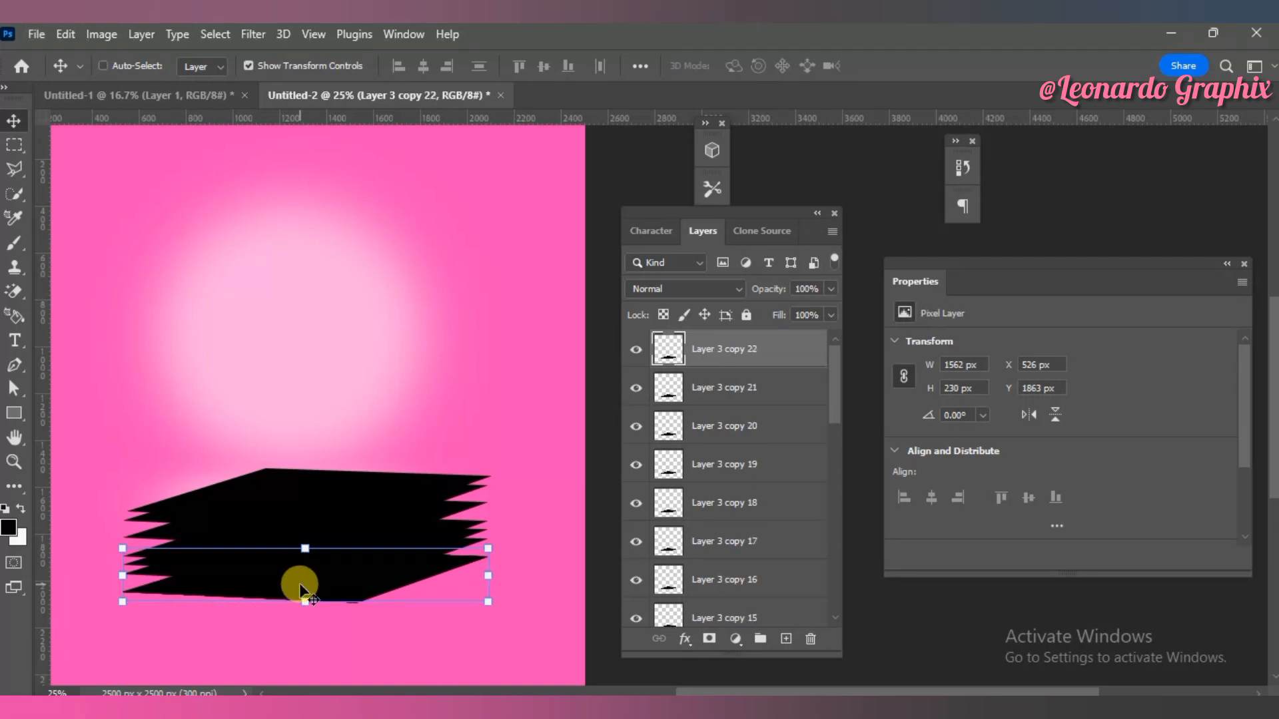
Step: Nudge Layer 3 copy vertically so it sits closely against the original slab at the top of the stack
drag(833, 366, 815, 593)
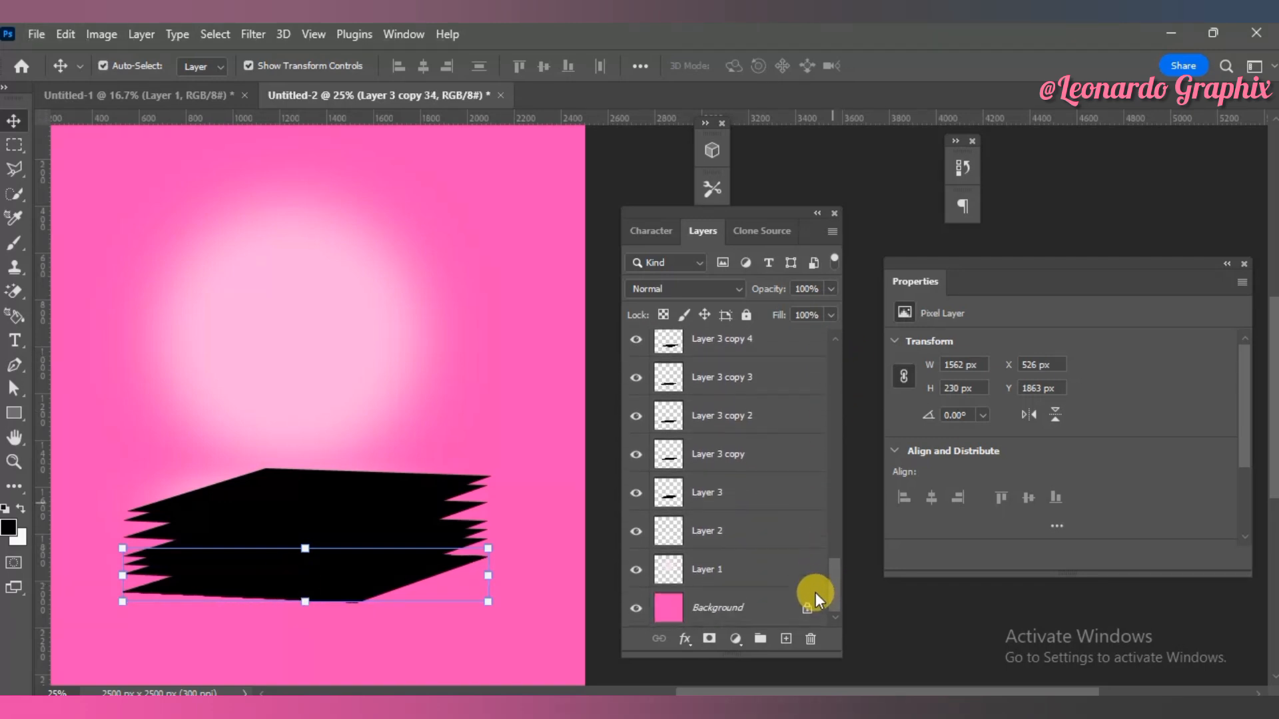
click(732, 574)
click(739, 493)
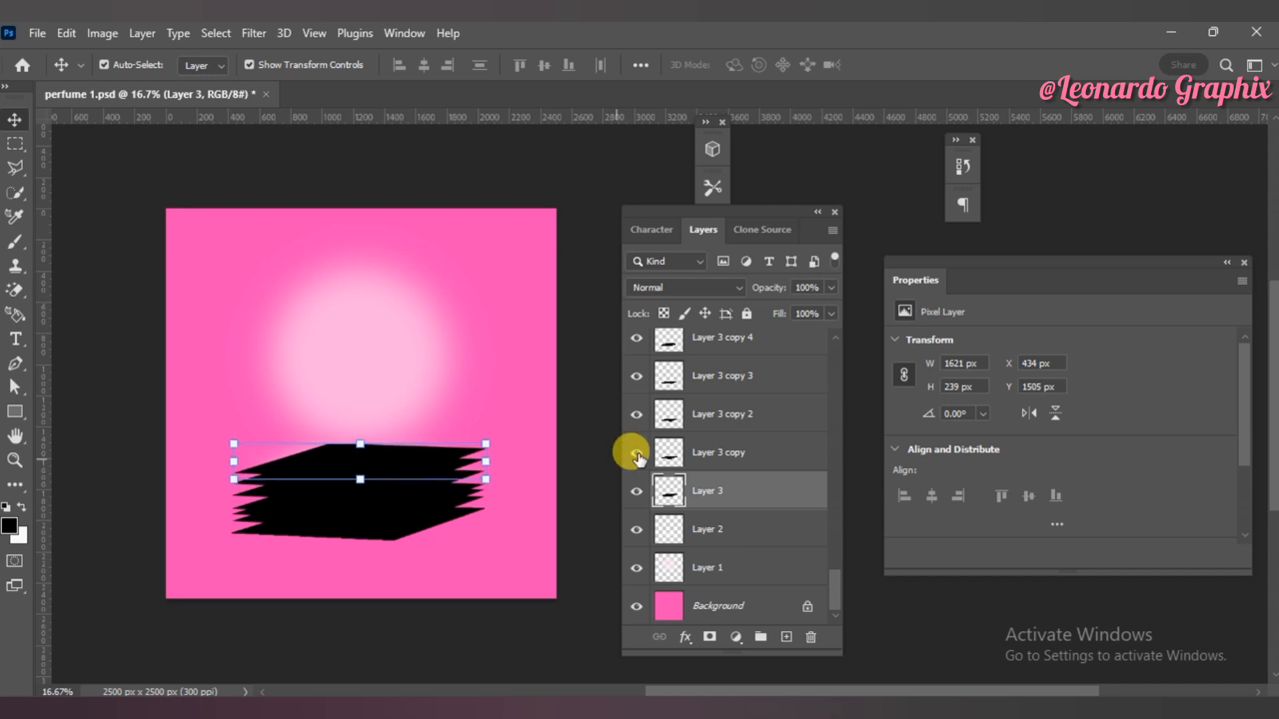
click(689, 460)
key(ctrl+plus)
drag(846, 691, 786, 691)
key(shift+Up)
key(shift+Up)
key(shift+Up)
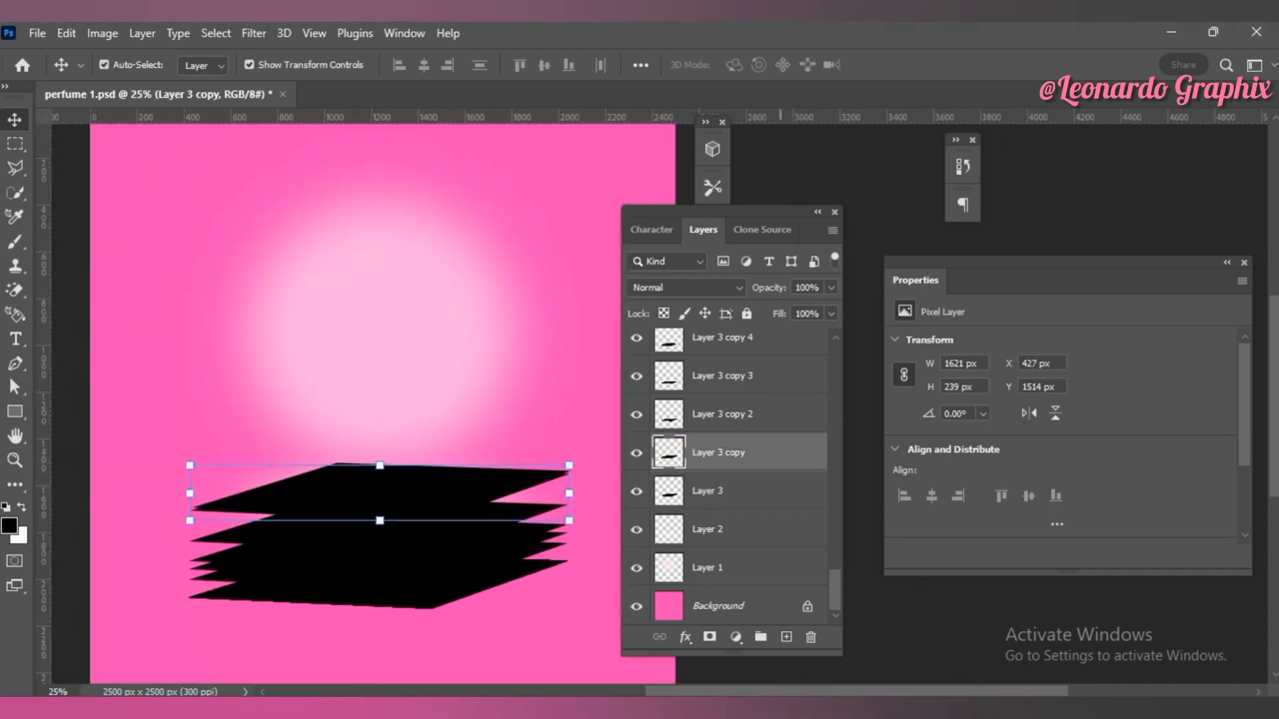
key(shift+Down)
key(shift+Down)
key(shift+Down)
key(shift+Down)
key(shift+Down)
key(shift+Down)
key(shift+Down)
key(shift+Down)
key(shift+Down)
key(shift+Down)
key(shift+Down)
key(shift+Down)
key(shift+Down)
Step: Nudge Layer 3 copy 2 up until it sits closely under the slabs above it
click(754, 422)
key(shift+Up)
key(shift+Up)
key(shift+Up)
key(shift+Up)
key(shift+Up)
key(shift+Up)
key(shift+Up)
key(shift+Up)
key(shift+Up)
key(shift+Up)
key(shift+Up)
key(shift+Up)
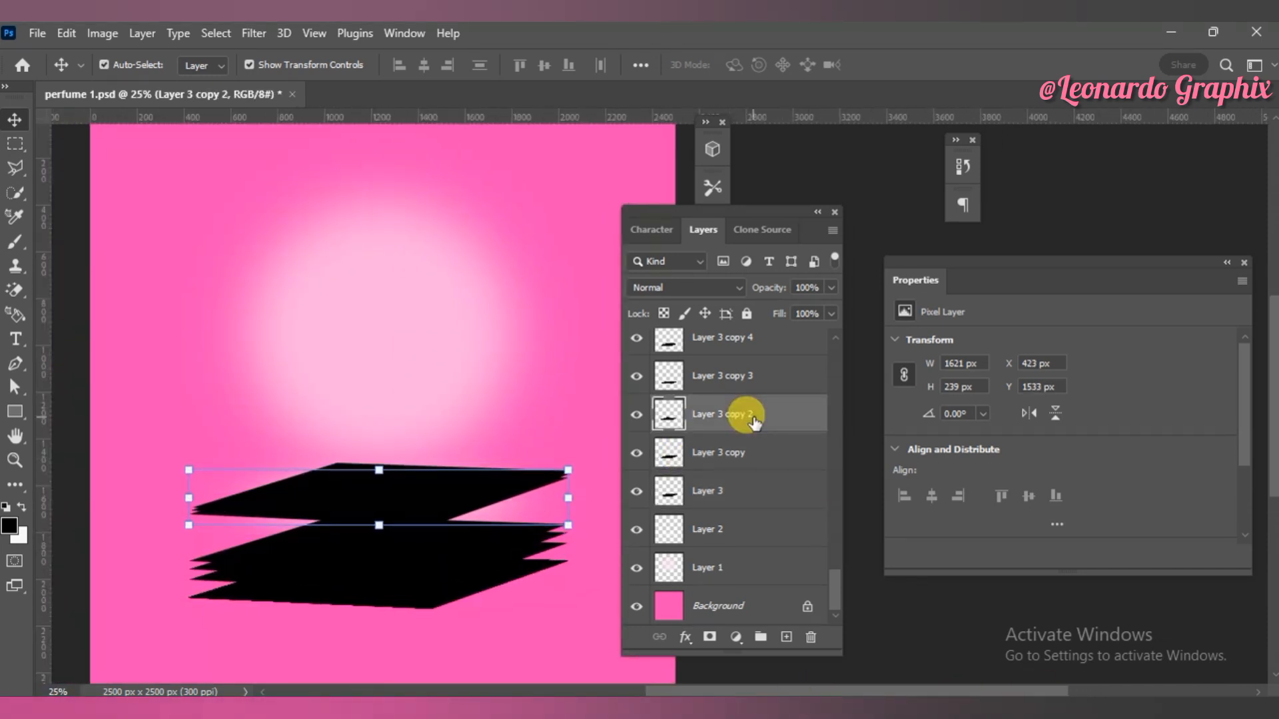
Step: Nudge Layer 3 copy 3 up to close its gap with the upper slabs
key(ctrl+plus)
drag(738, 691, 685, 691)
click(741, 370)
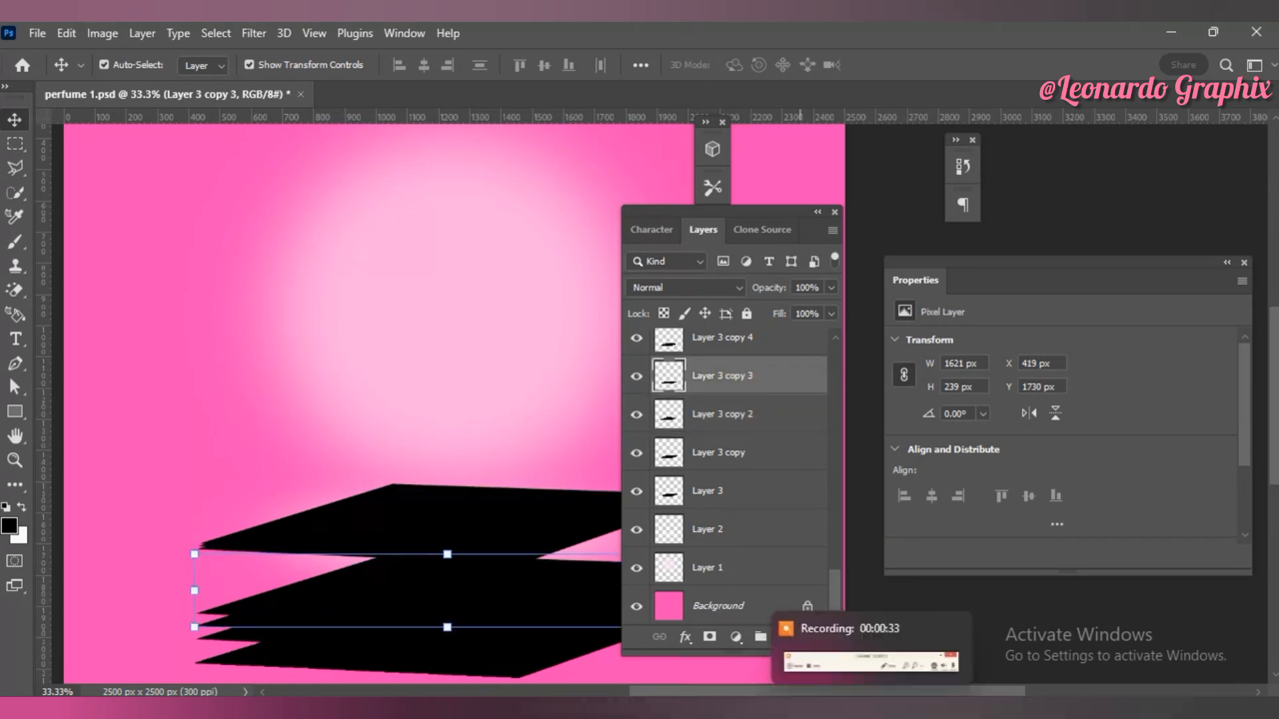
key(shift+Up)
key(shift+Up)
key(shift+Up)
key(shift+Up)
key(shift+Up)
Step: Move Layer 3 copy 4 up against the upper slabs and fine-tune its height
drag(423, 585, 420, 517)
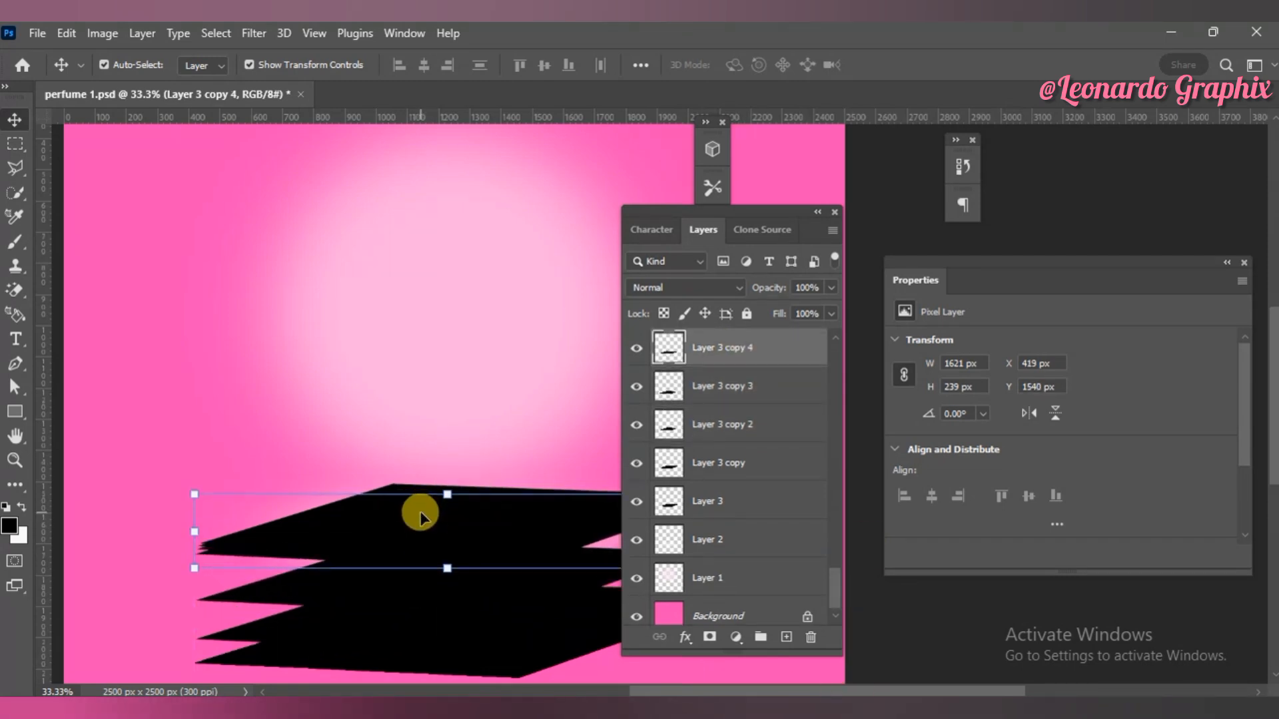
key(Up)
key(Up)
key(Up)
key(Up)
key(Up)
key(Up)
Step: Nudge the remaining slab copies up so the stack forms one solid, thick platform
click(778, 385)
key(shift+Up)
key(shift+Up)
key(shift+Up)
key(shift+Up)
key(shift+Up)
key(shift+Up)
key(shift+Up)
key(shift+Up)
key(shift+Up)
key(shift+Up)
key(shift+Up)
key(shift+Up)
key(shift+Up)
key(shift+Up)
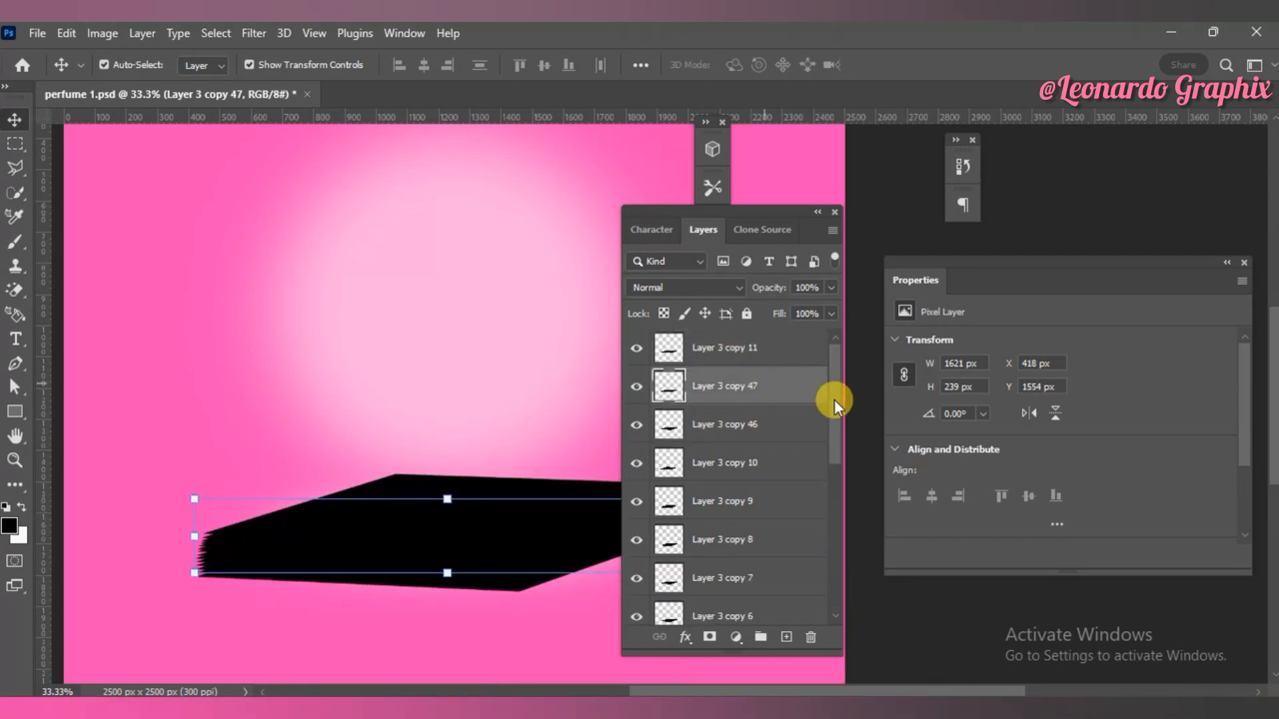
Step: Group all the slab layers beneath Layer 3 copy 11 as the platform's sides
mouse_move(834, 401)
mouse_down()
mouse_move(816, 536)
mouse_move(835, 395)
mouse_up()
ctrl+click(760, 512)
key(ctrl+e)
click(767, 494)
shift+click(771, 383)
key(ctrl+g)
Step: Add a Gradient Overlay to Layer 3 copy 11 using the purple-to-coral preset from the Pinks set
click(764, 351)
click(684, 637)
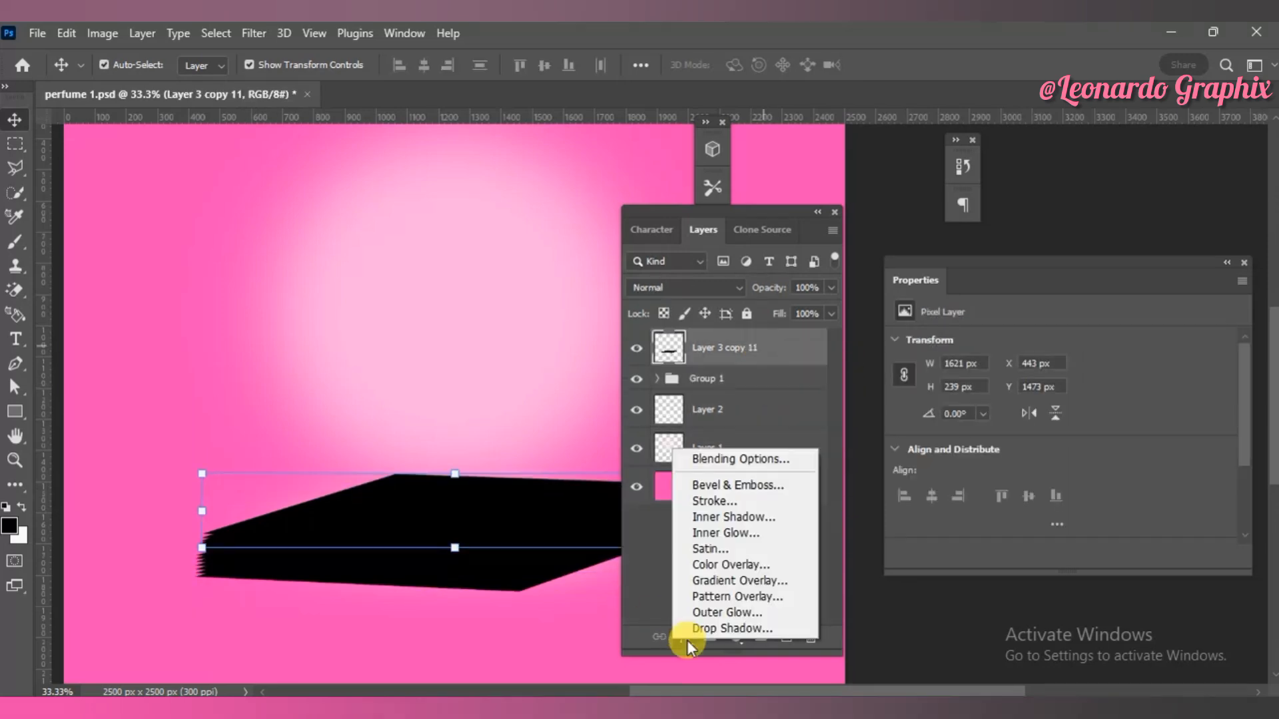
click(735, 574)
click(974, 252)
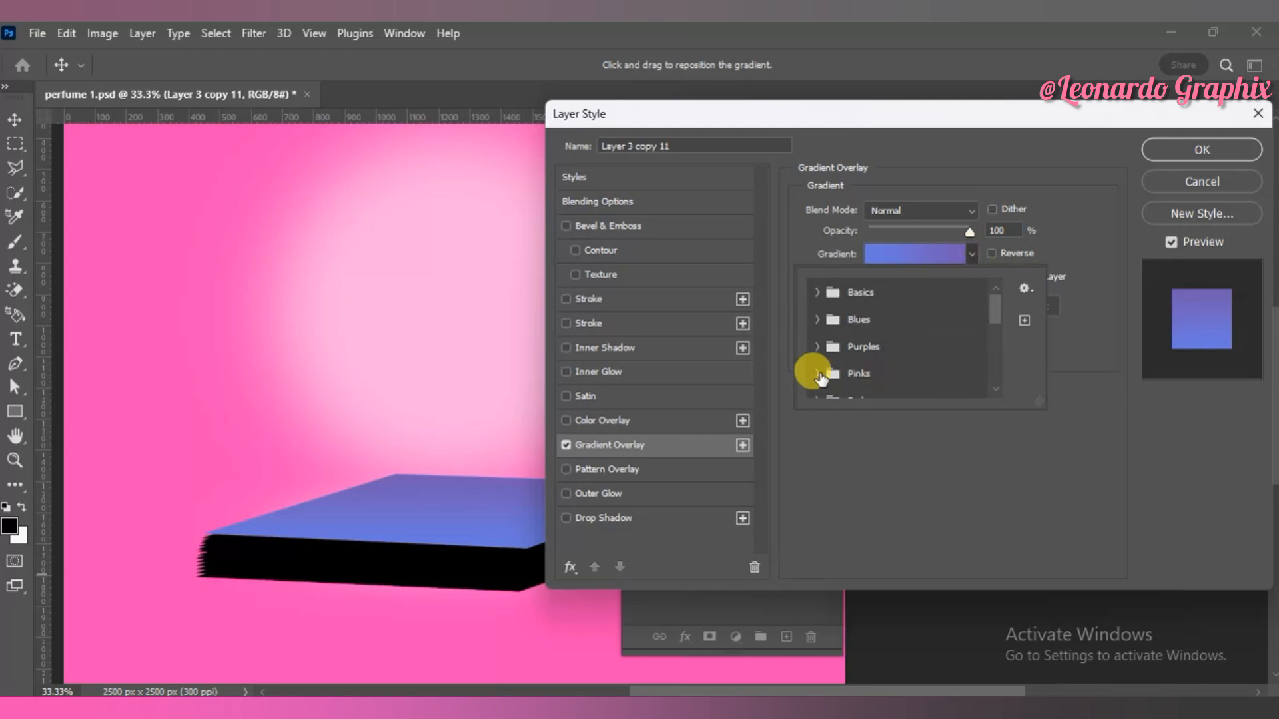
click(888, 365)
click(896, 338)
click(865, 374)
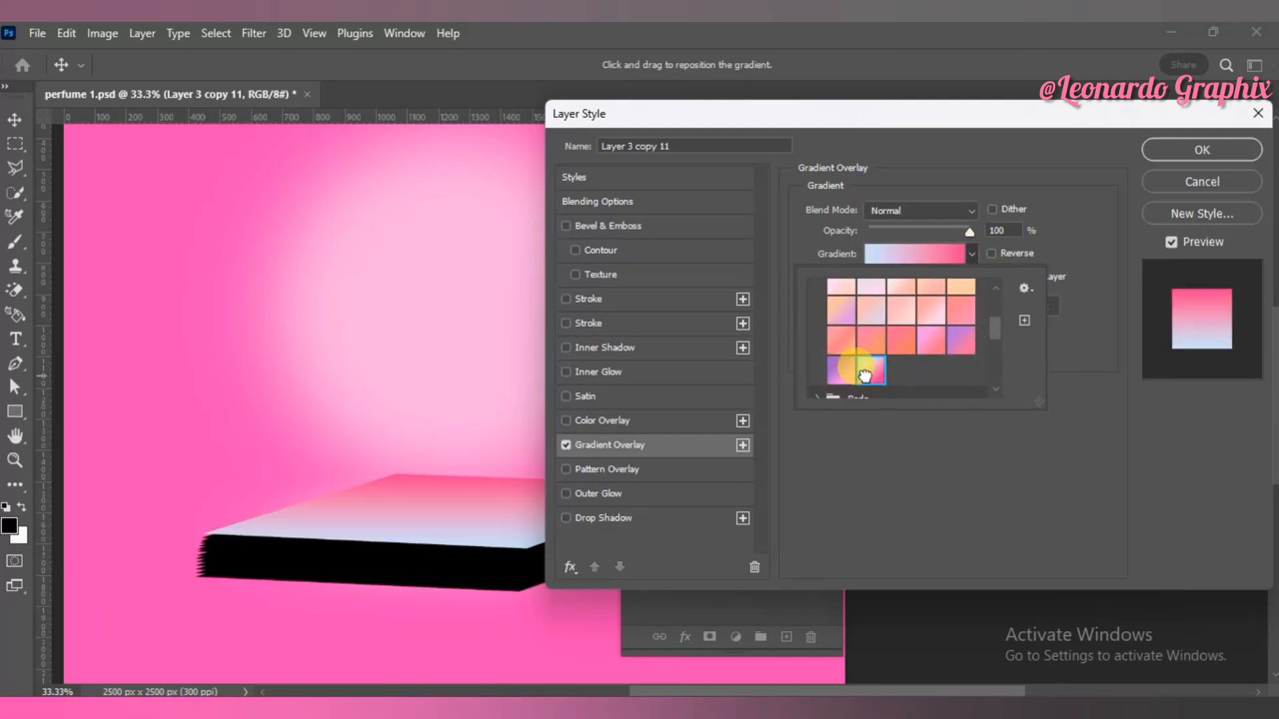
click(956, 336)
click(927, 337)
click(865, 368)
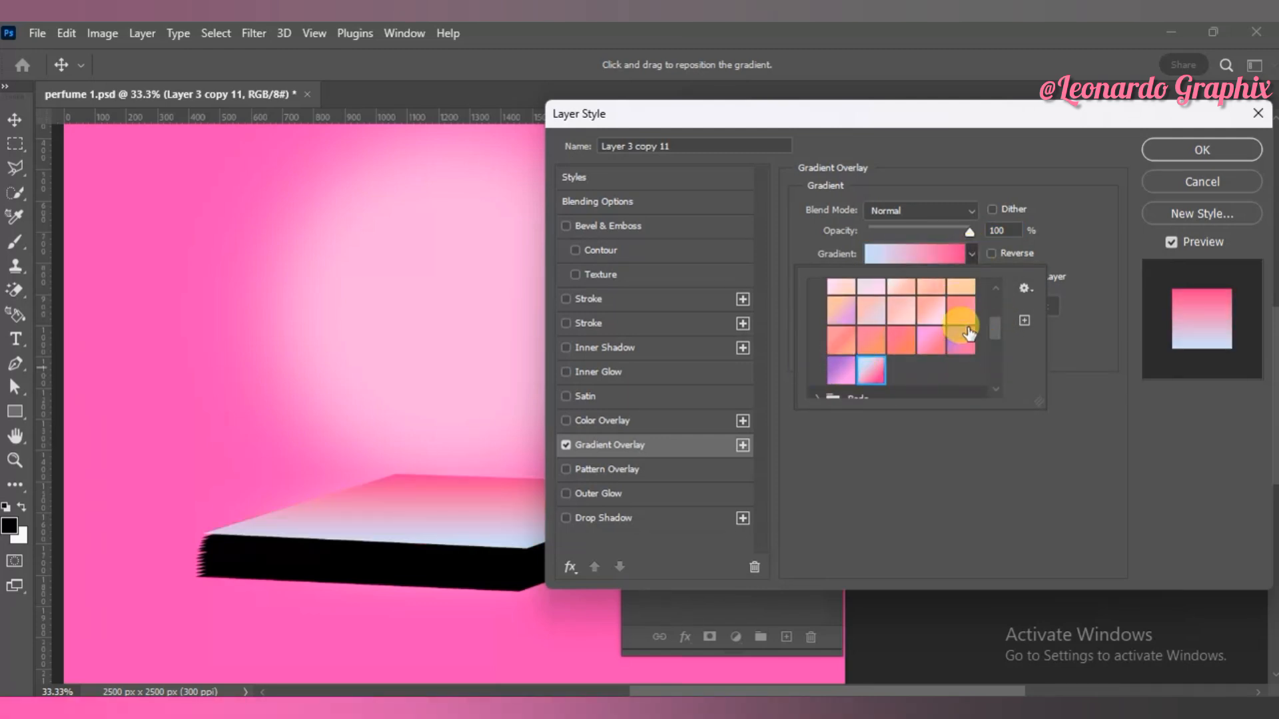
click(958, 340)
Step: Recolour the gradient stops to a stronger purple and a vivid red, and apply it at a 4° angle and 98% scale
click(923, 254)
double_click(740, 430)
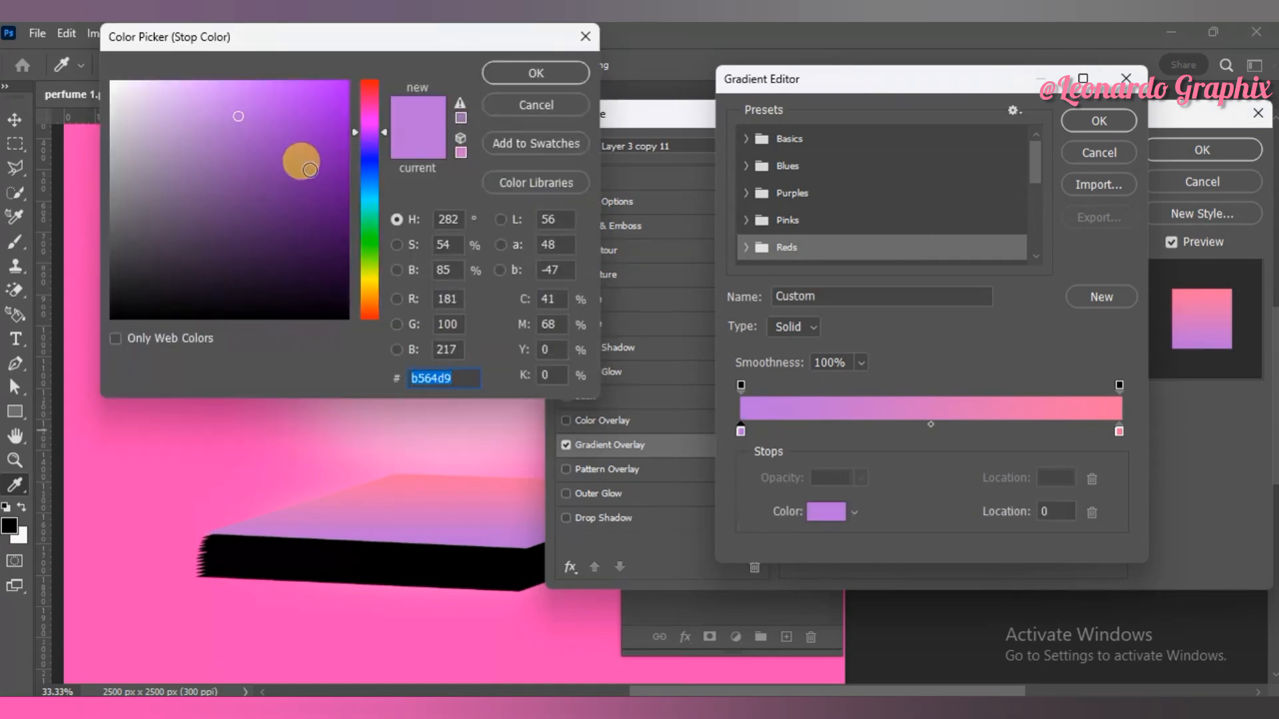
click(271, 114)
click(550, 75)
double_click(1120, 431)
mouse_move(248, 130)
mouse_down()
mouse_move(213, 86)
mouse_move(306, 86)
mouse_move(333, 111)
mouse_up()
click(541, 75)
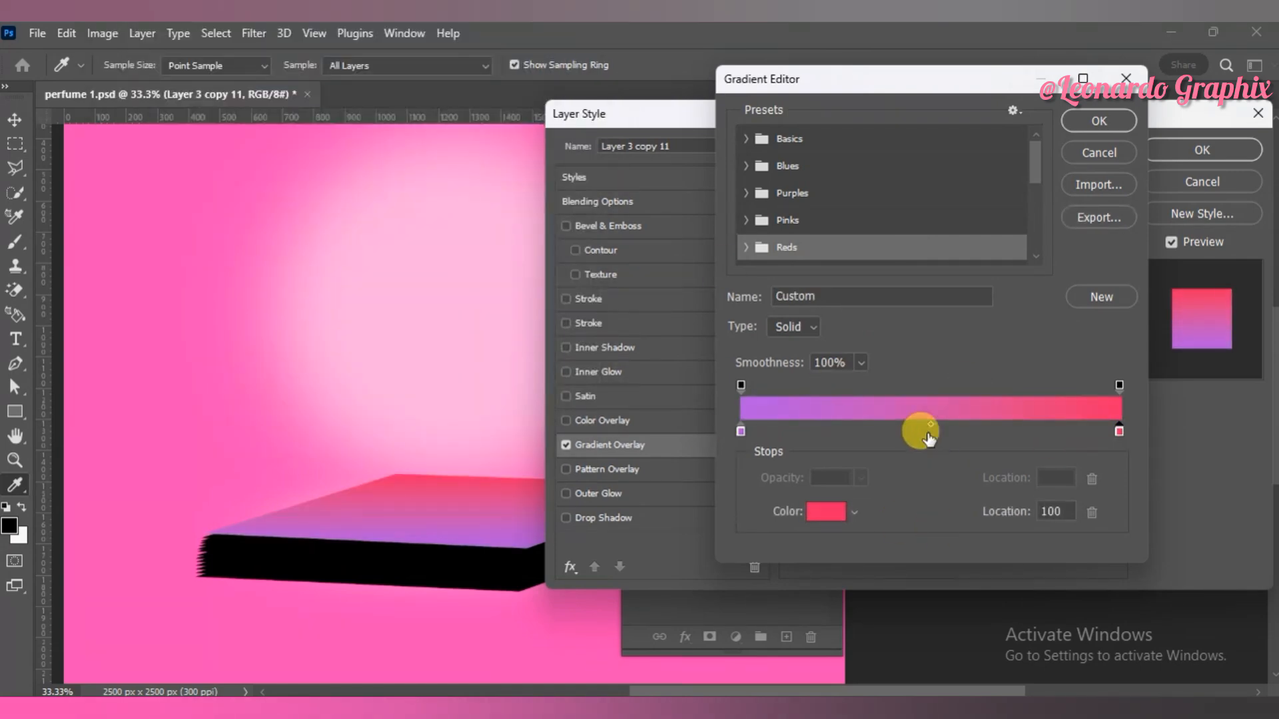
click(1098, 120)
drag(882, 294, 929, 340)
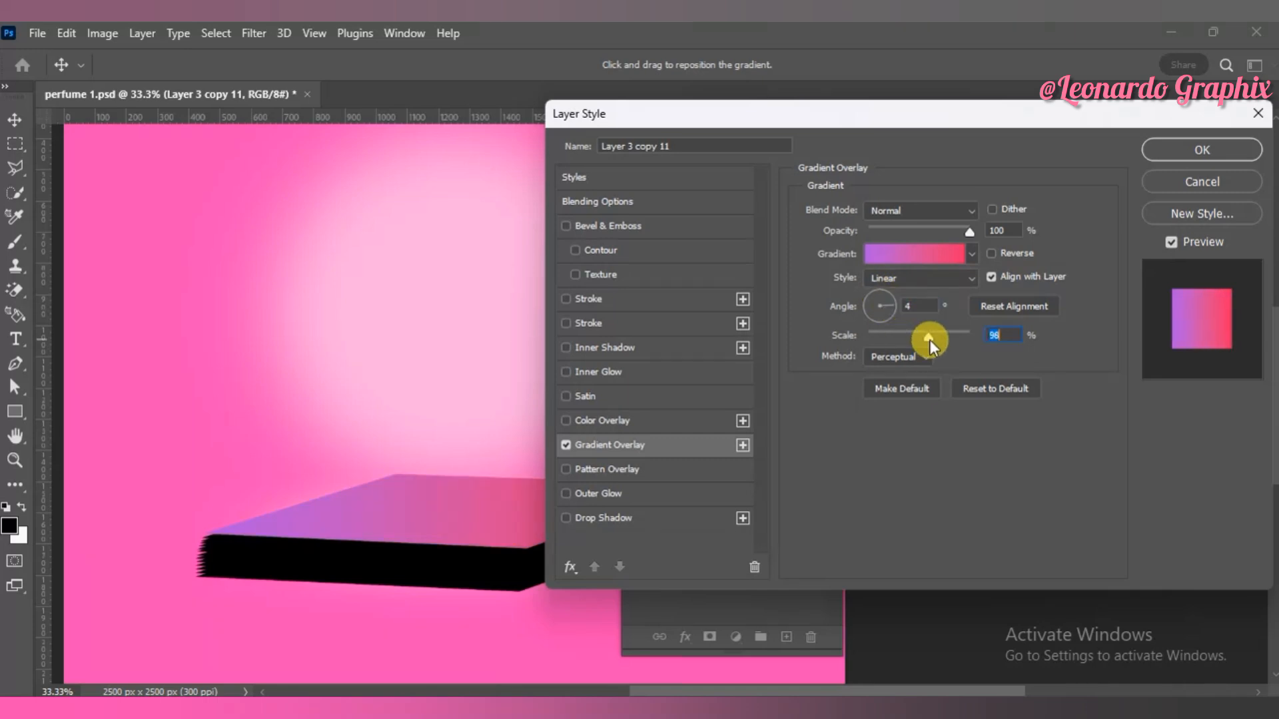
click(1190, 158)
Step: Try other Pinks gradient presets, such as peach to lilac, as a Gradient Overlay on Group 1
click(735, 409)
click(685, 636)
click(718, 567)
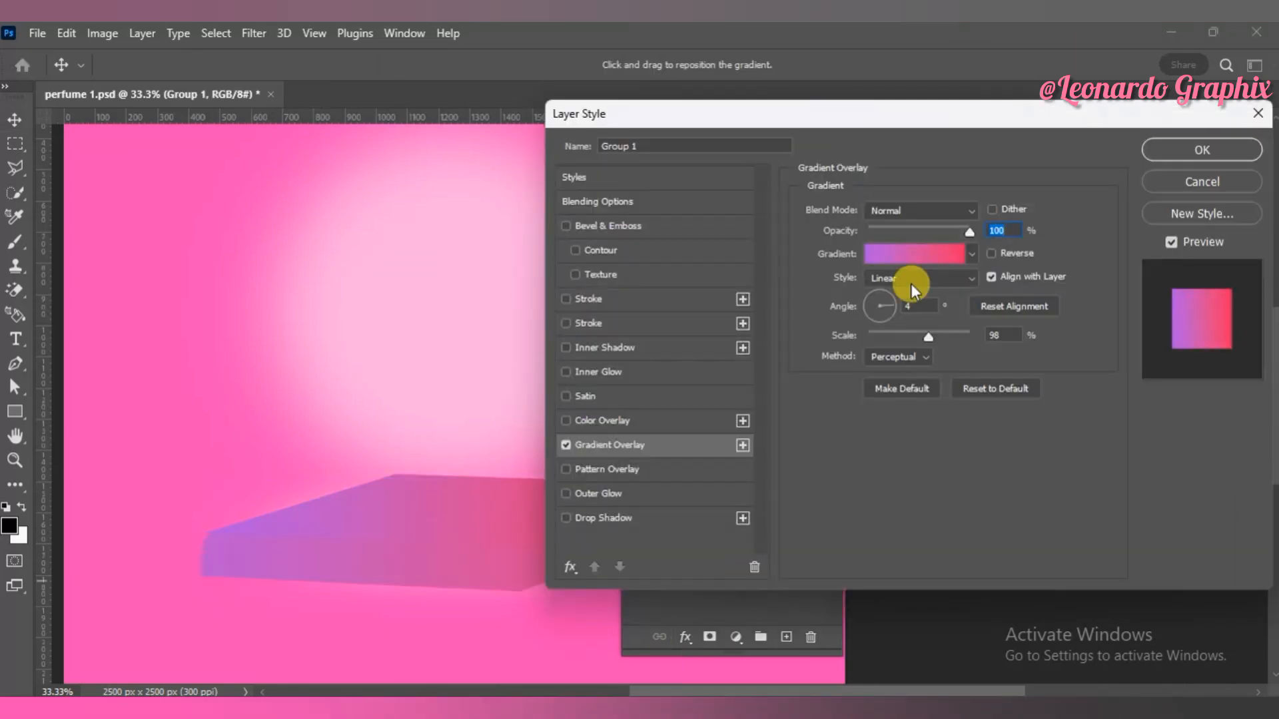
click(972, 253)
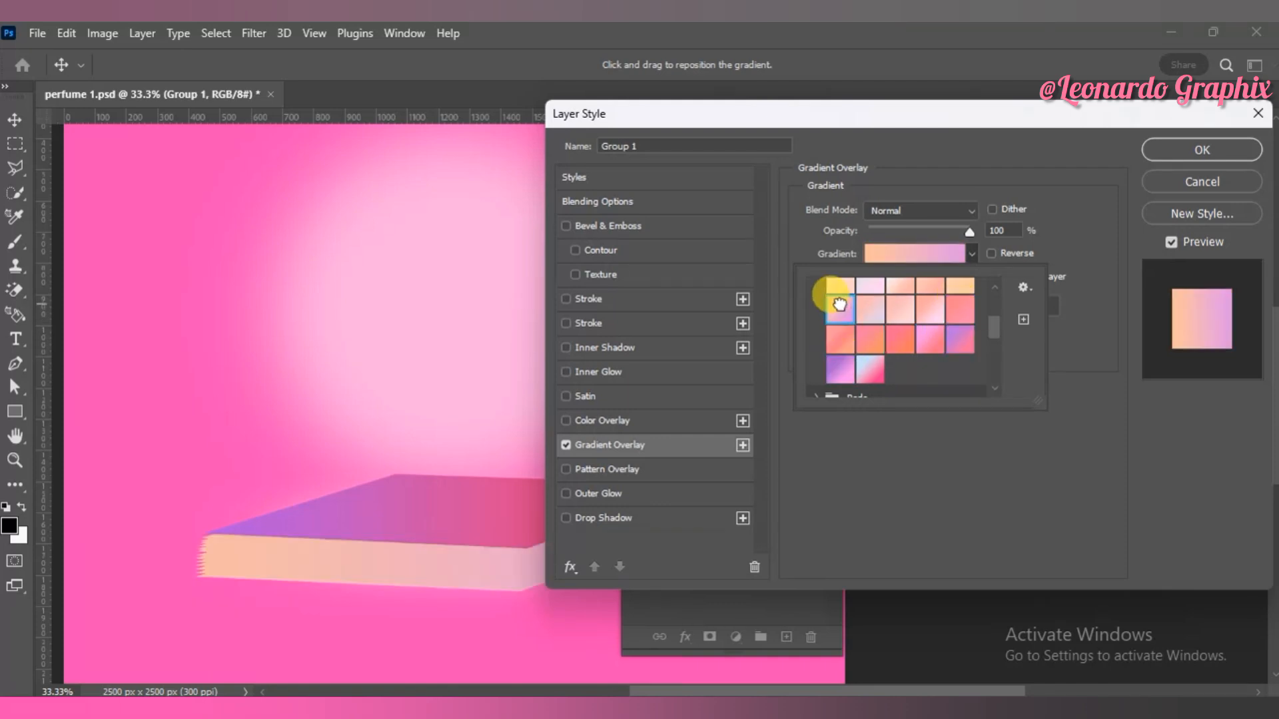
click(837, 308)
scroll(993, 322, up, 1)
scroll(993, 322, down, 2)
click(954, 314)
Step: Give Group 1's Gradient Overlay the purple-to-red gradient, a 41% scale and the Reflected style after trying Angle
click(733, 416)
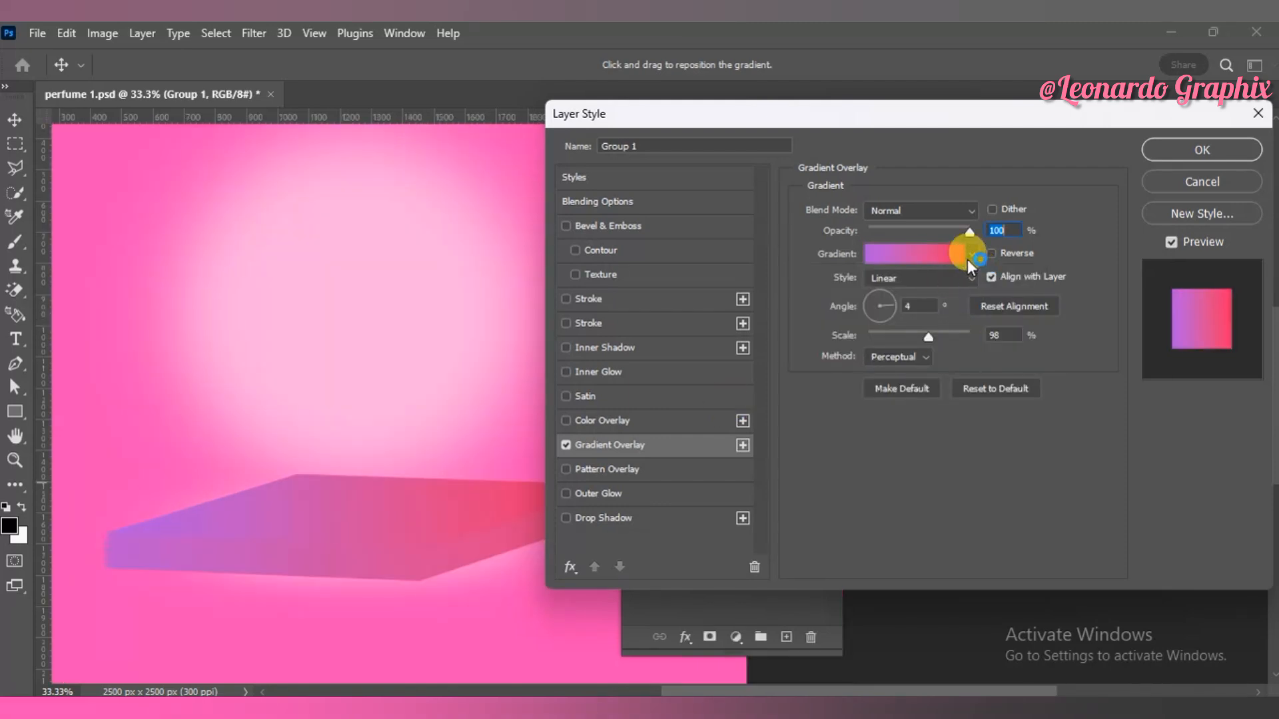
click(969, 275)
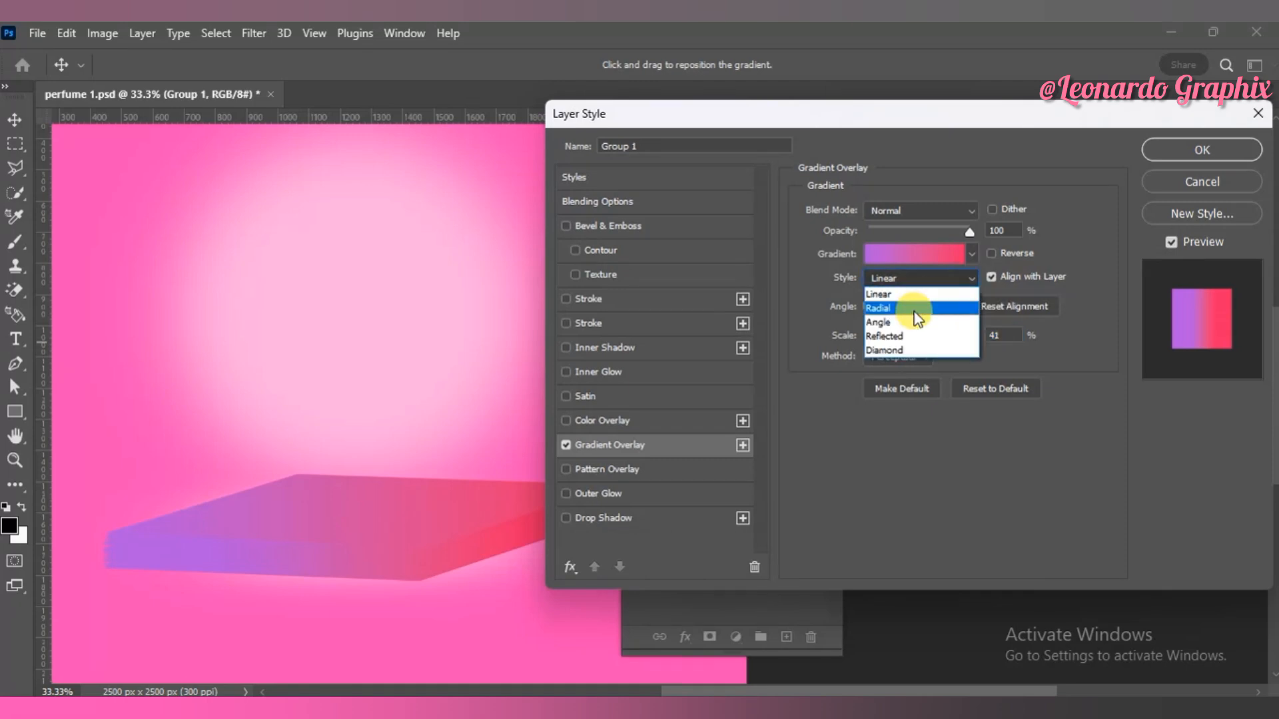
click(916, 297)
click(923, 278)
click(927, 323)
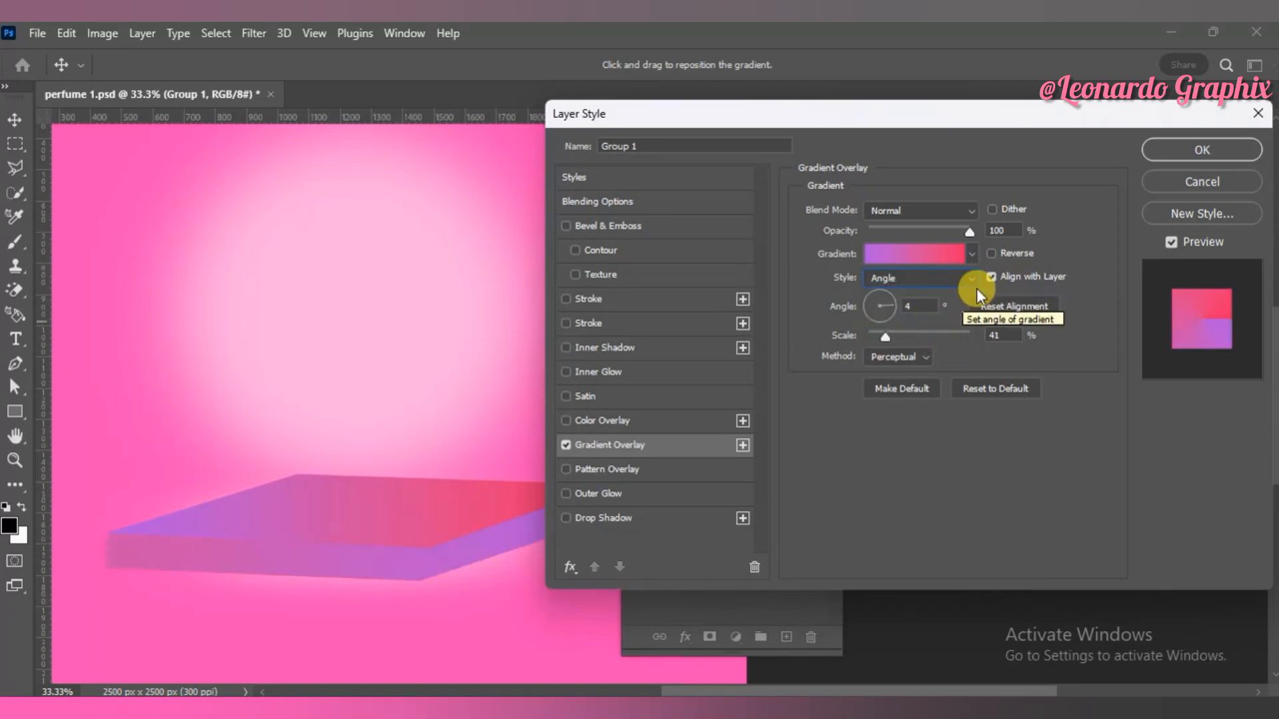
click(966, 278)
click(932, 336)
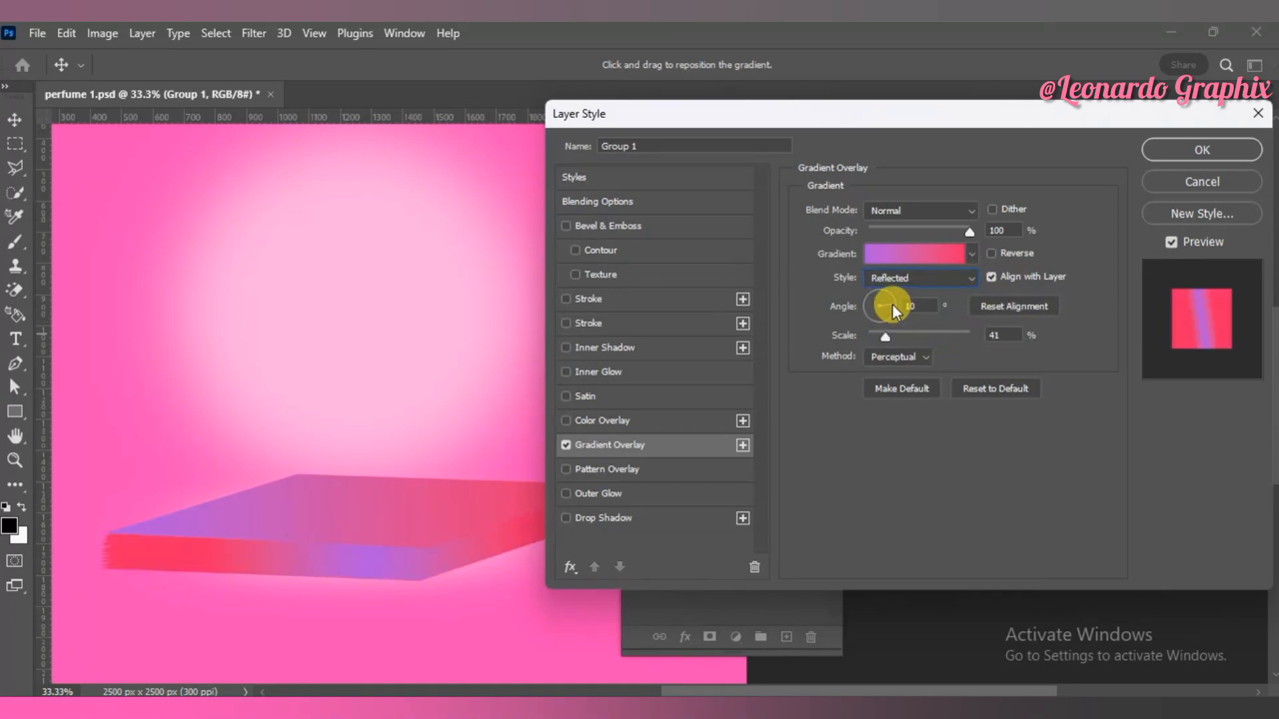
Step: Set the overlay's angle to 15°, try Dissolve among the blend modes, and apply the Gradient Overlay to Group 1
click(899, 211)
click(882, 226)
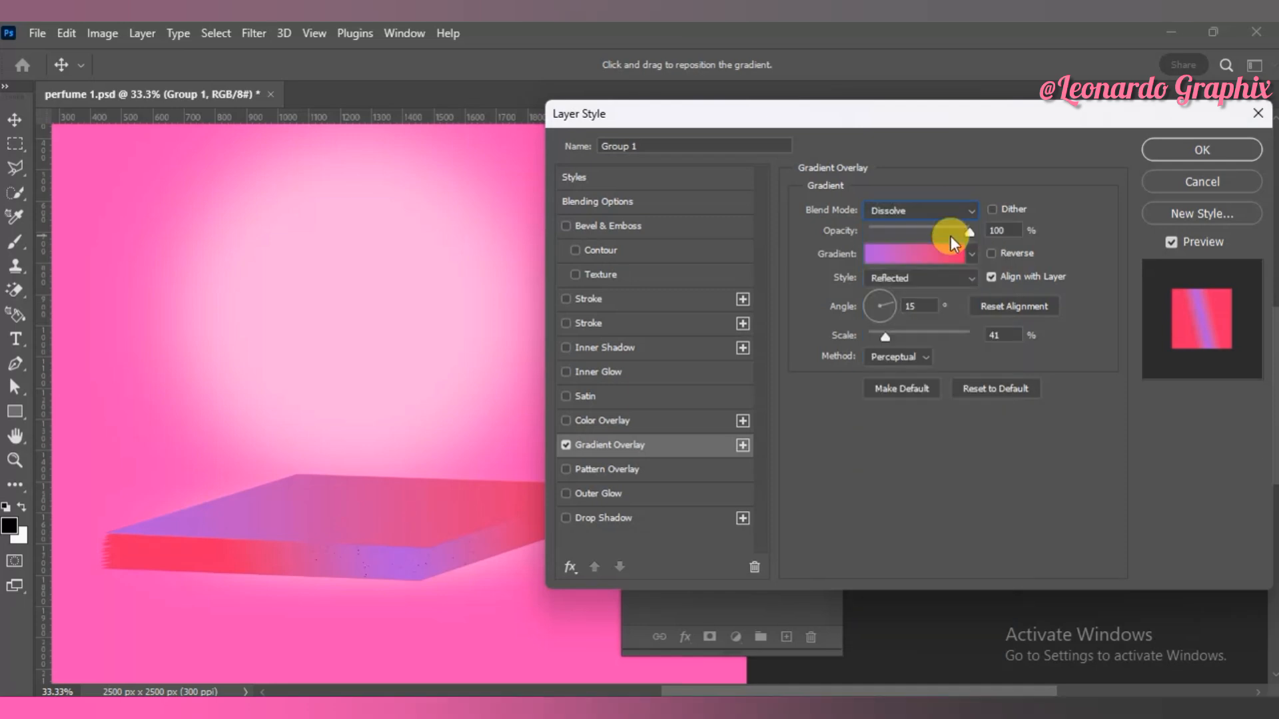
click(945, 211)
click(931, 325)
click(1211, 149)
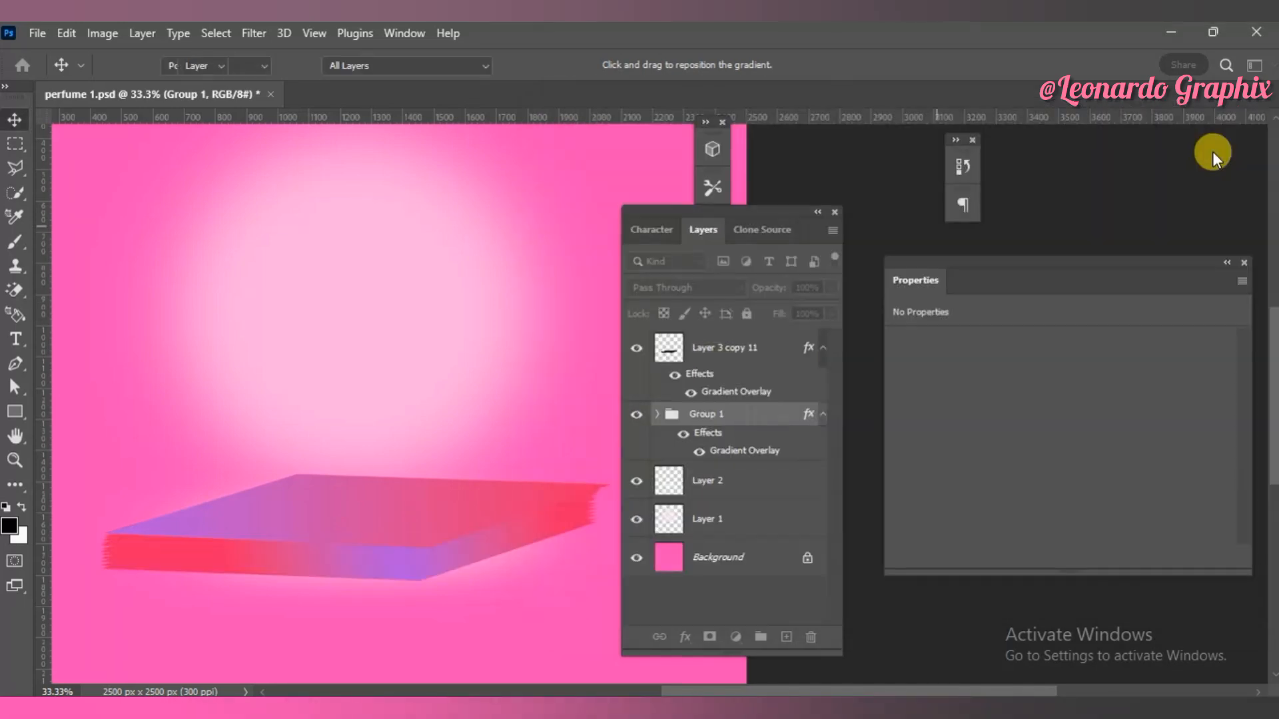
Step: Stretch Group 1 horizontally to 101.74% and select Layer 3 copy 11
drag(594, 528, 609, 528)
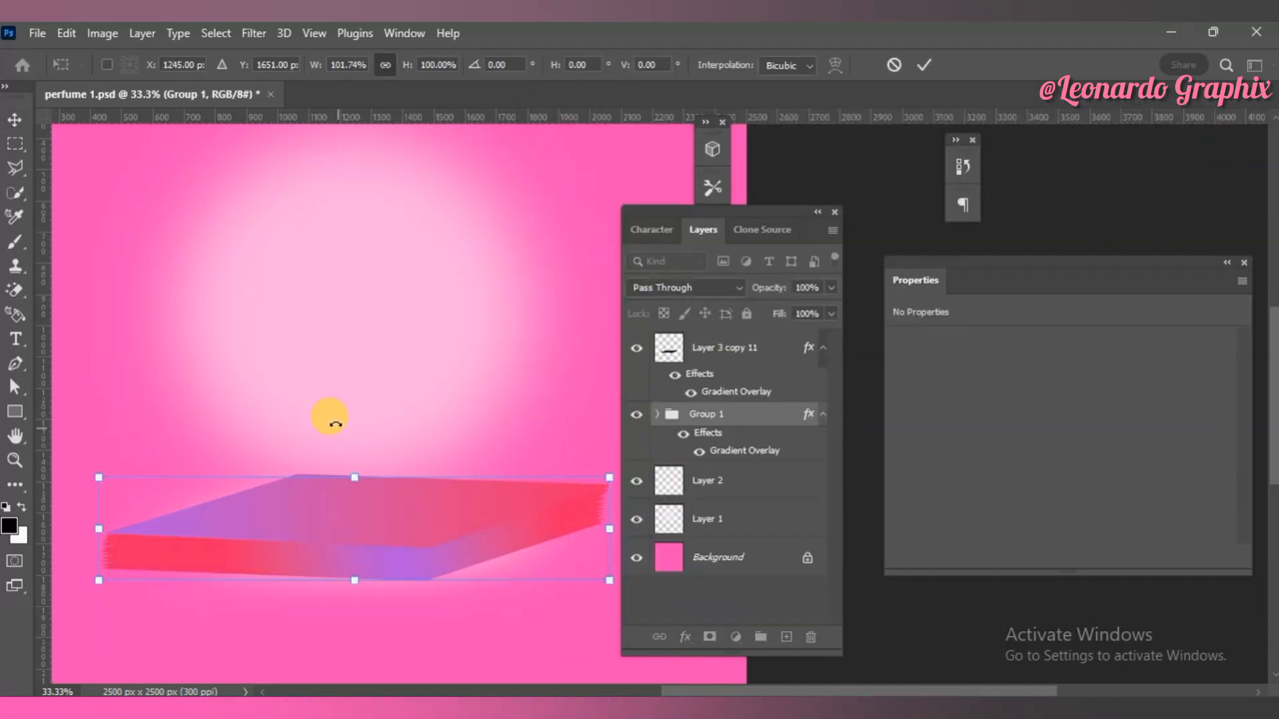
key(Return)
click(351, 502)
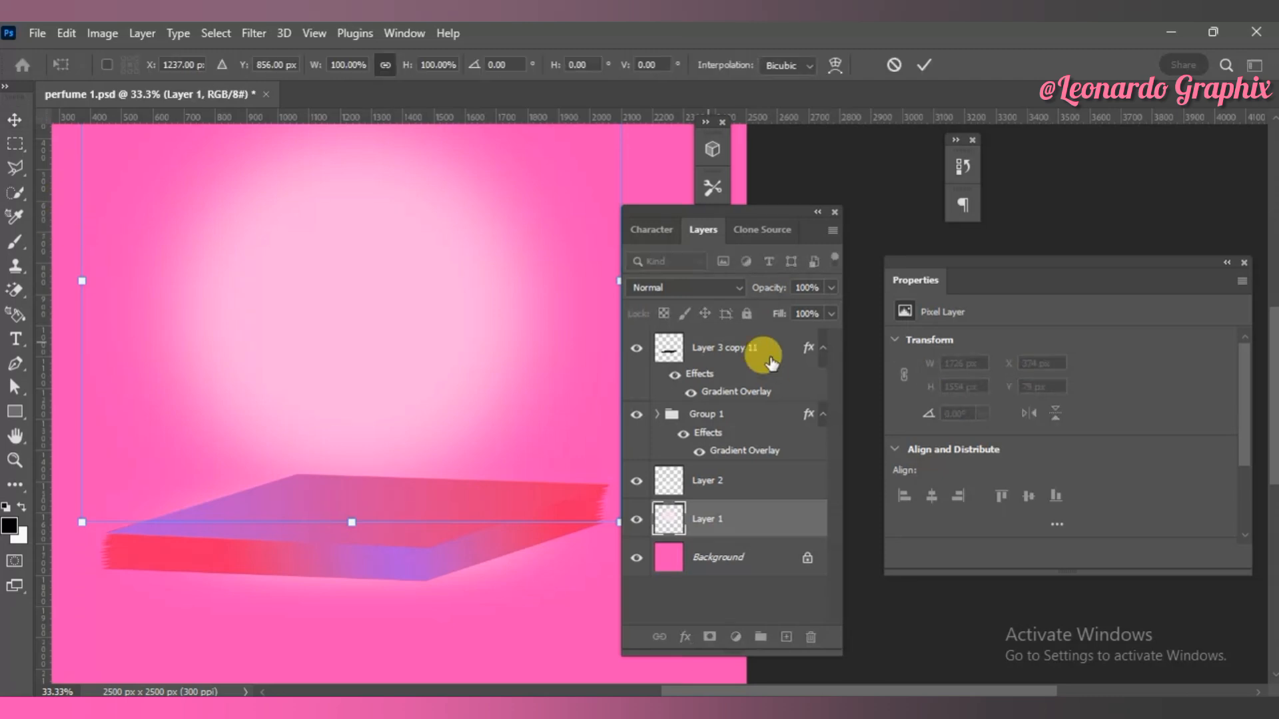
click(736, 341)
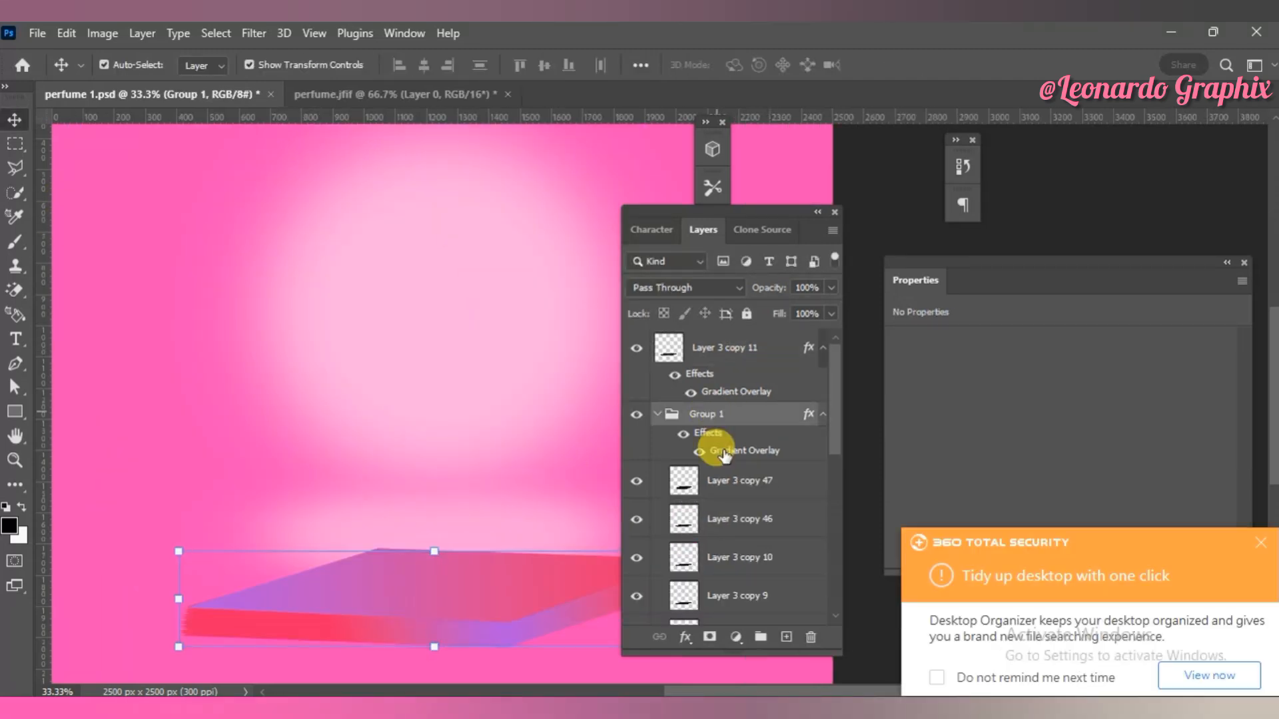
Step: Add an Inner Shadow and a Drop Shadow to Group 1 alongside its Gradient Overlay
double_click(724, 455)
click(566, 347)
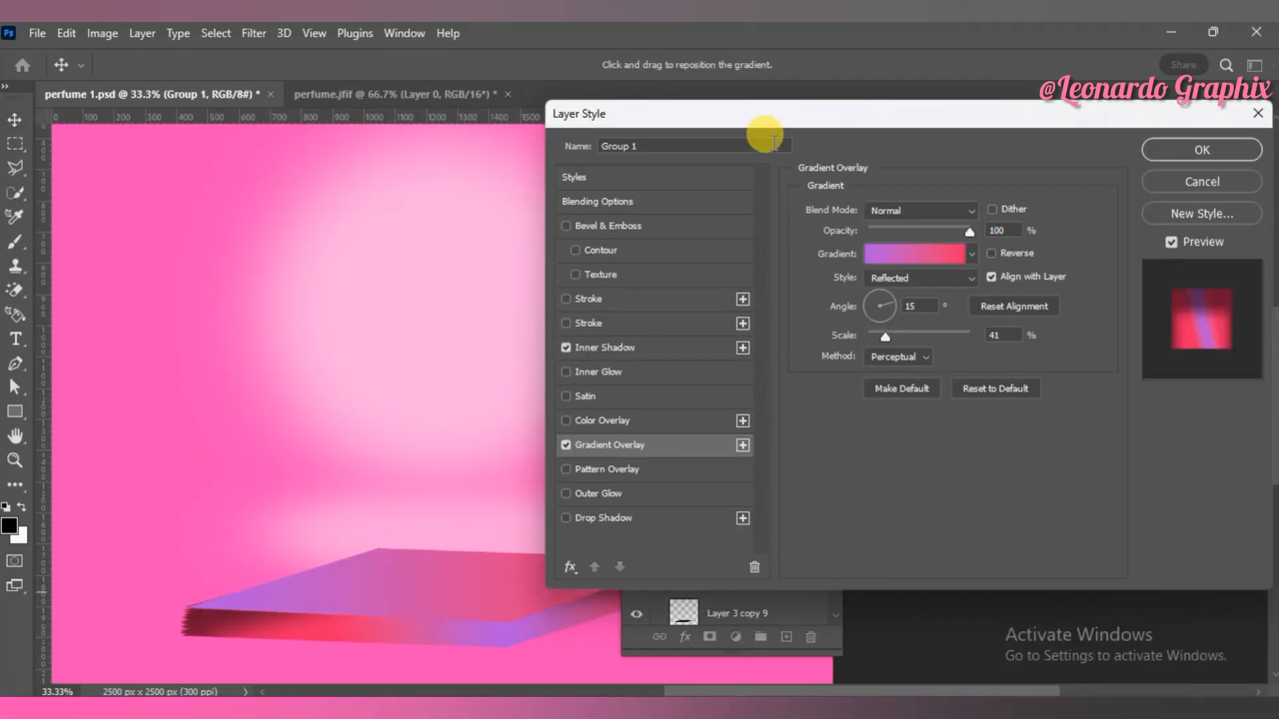
drag(787, 116, 758, 82)
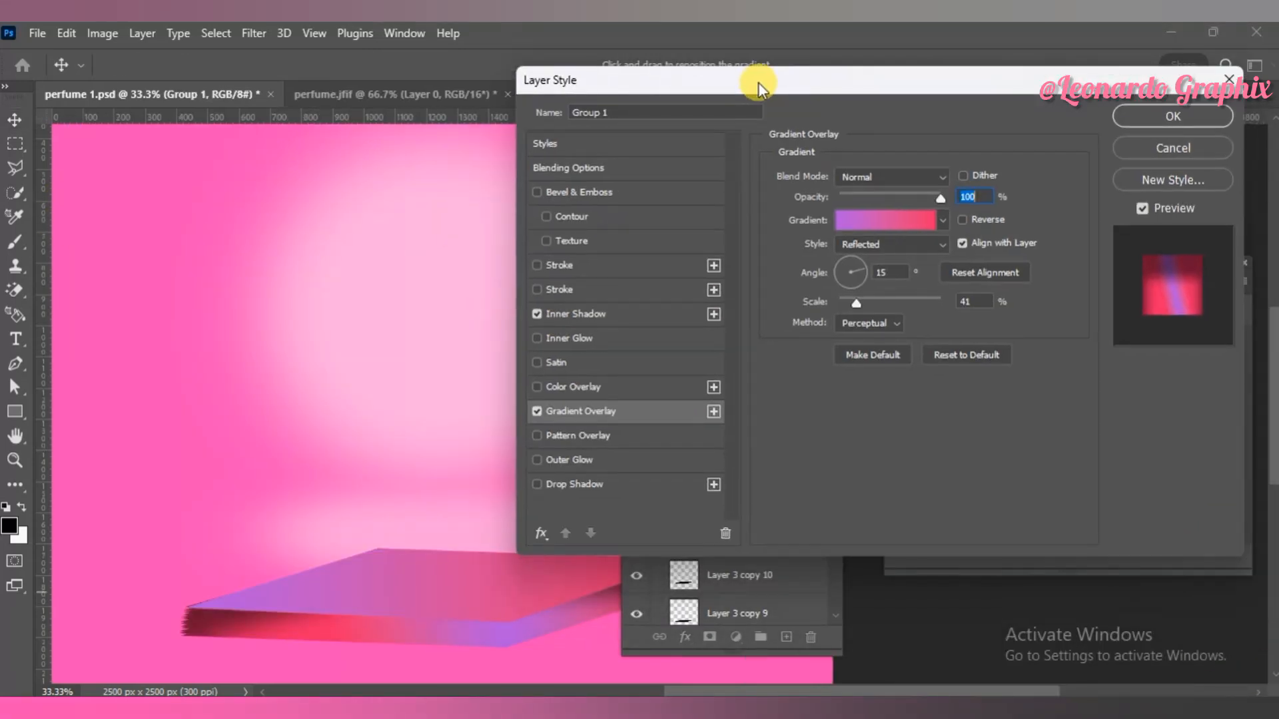
click(536, 484)
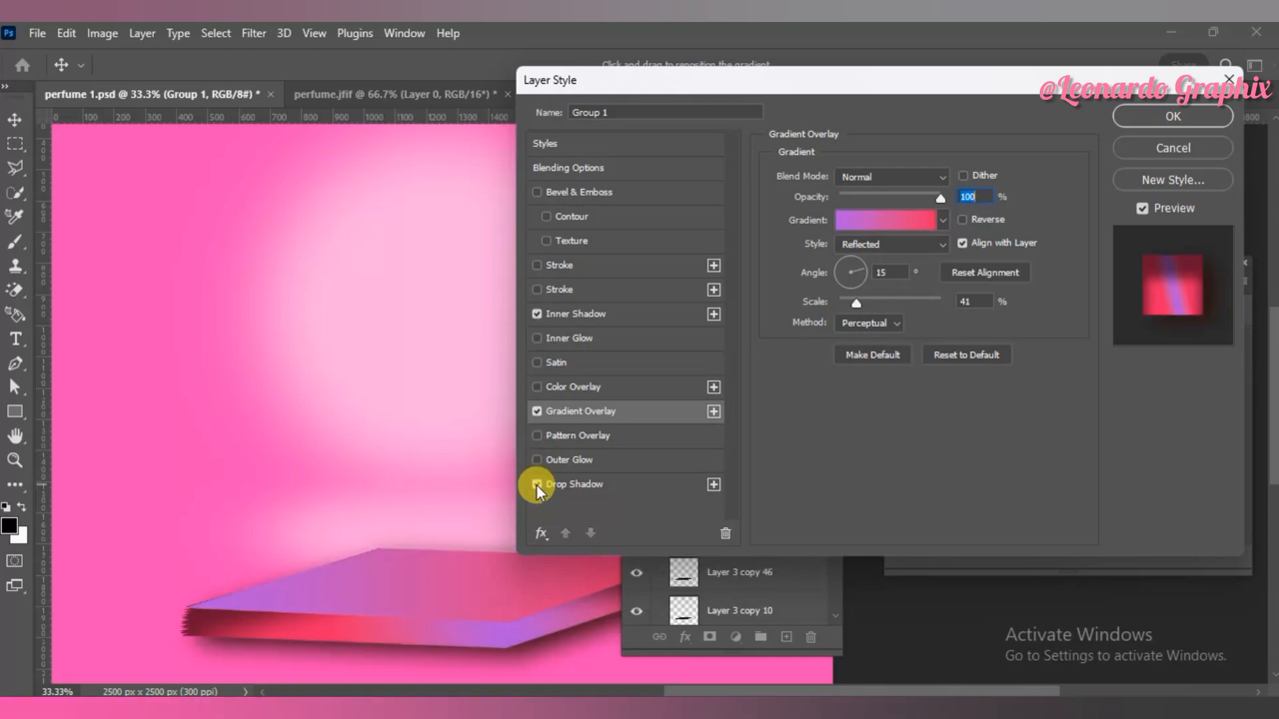
mouse_move(847, 305)
mouse_down()
mouse_move(871, 302)
mouse_move(851, 306)
mouse_up()
click(1200, 116)
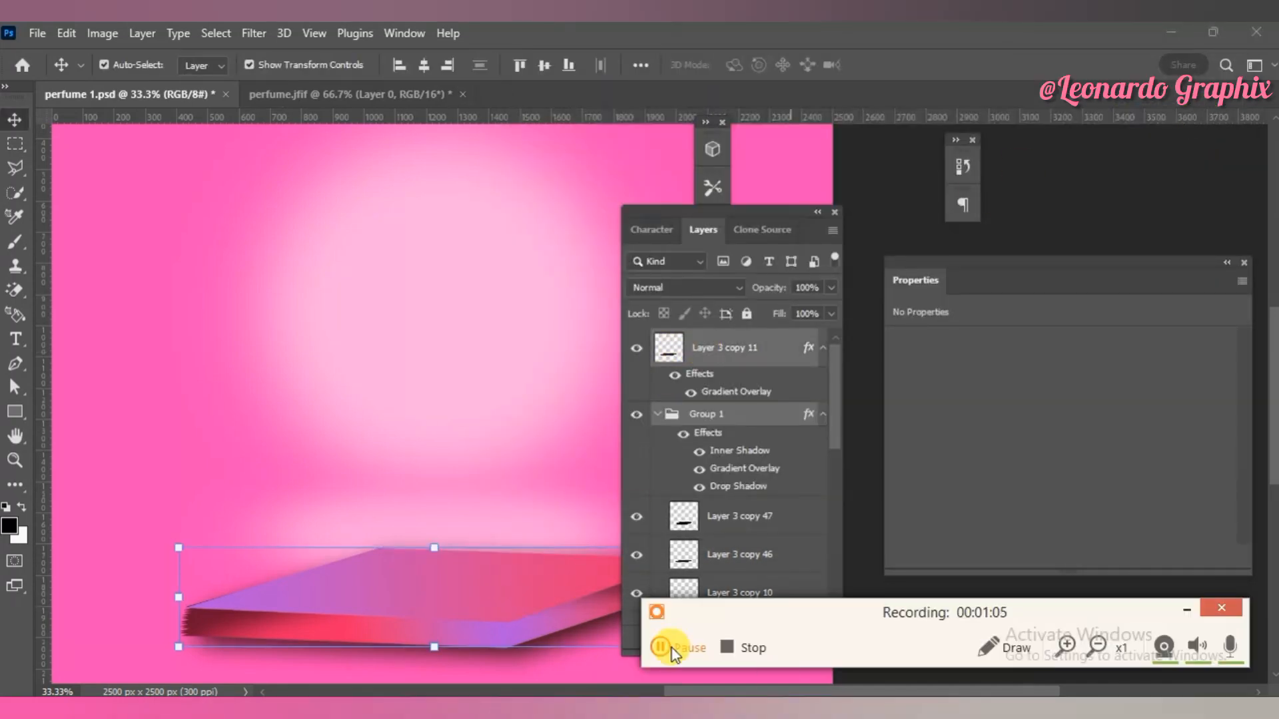
Step: Duplicate the platform's top and sides, scale the copy to 68.76%, and place it over the original as an upper tier
drag(500, 613, 502, 502)
drag(176, 469, 251, 442)
drag(426, 510, 437, 561)
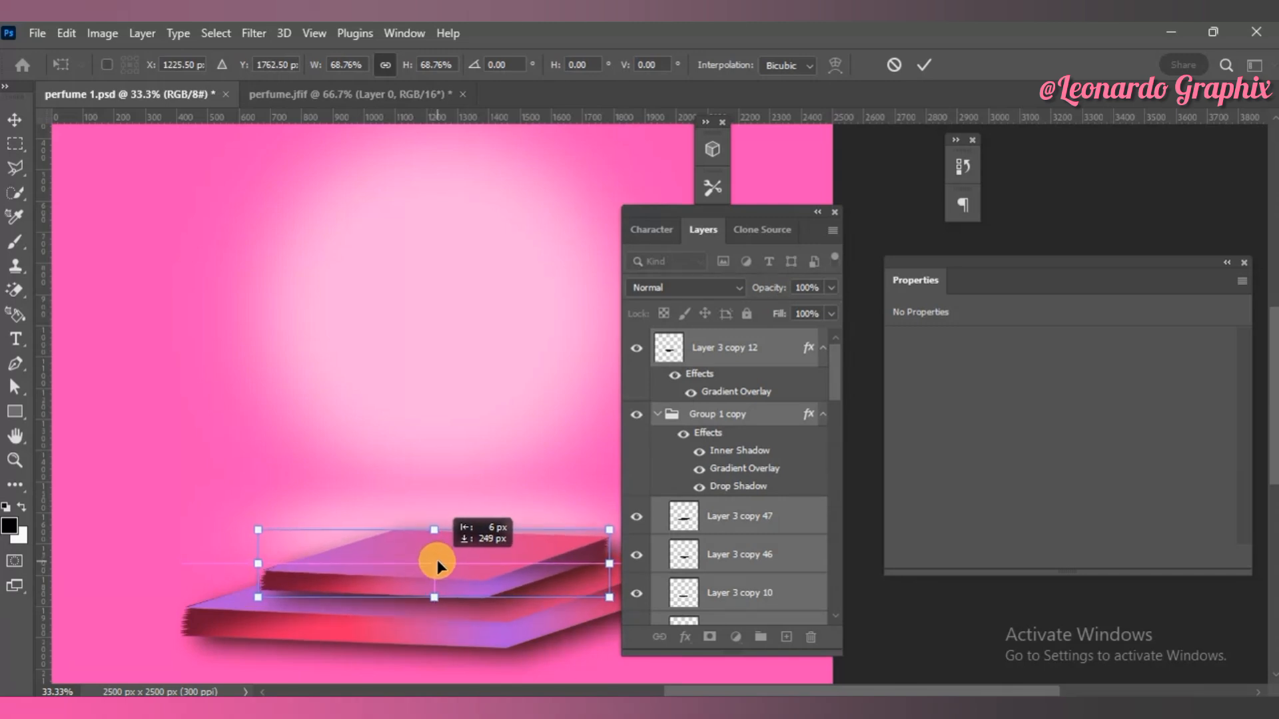
Step: Centre the upper tier on the lower one, stretch its height to 81.62%, and apply the transform
drag(682, 692, 710, 692)
drag(431, 554, 434, 560)
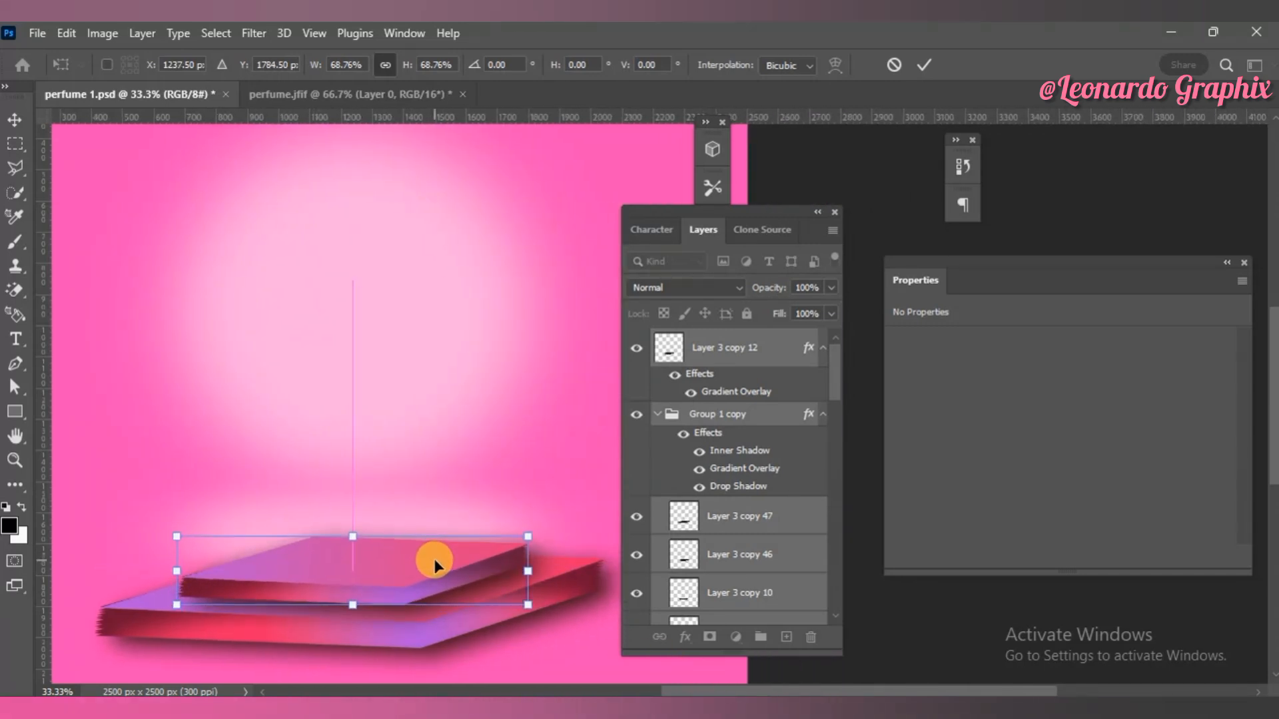
key(ctrl+minus)
drag(417, 506, 414, 496)
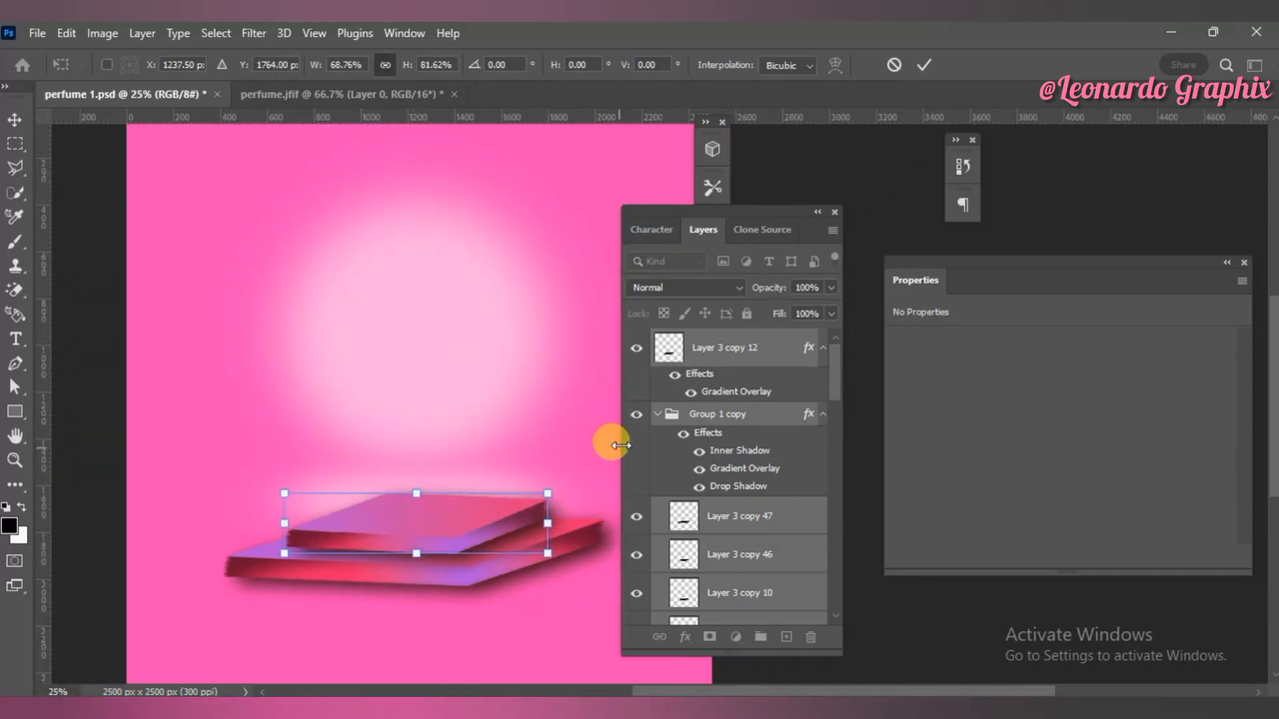
click(922, 64)
Step: Try to select both platform tiers and nudge them upward together
shift+click(483, 581)
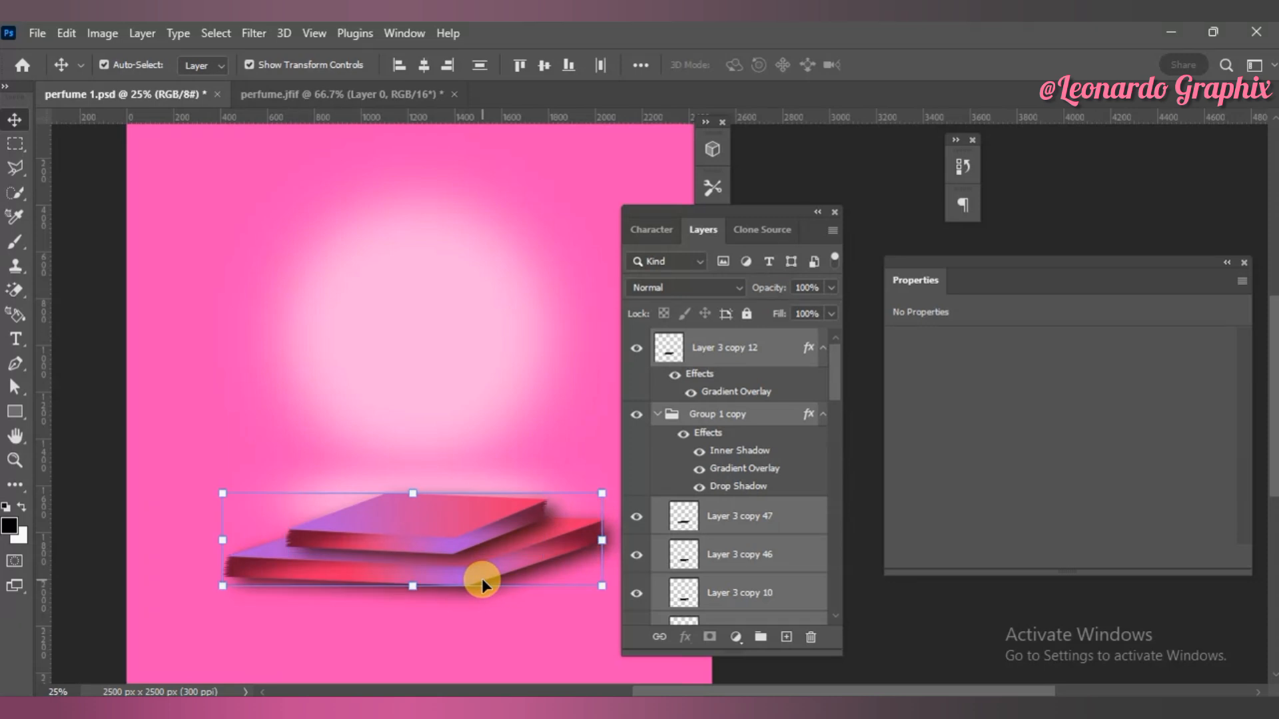
shift+click(508, 558)
key(shift+Up)
key(shift+Up)
key(shift+Up)
key(shift+Up)
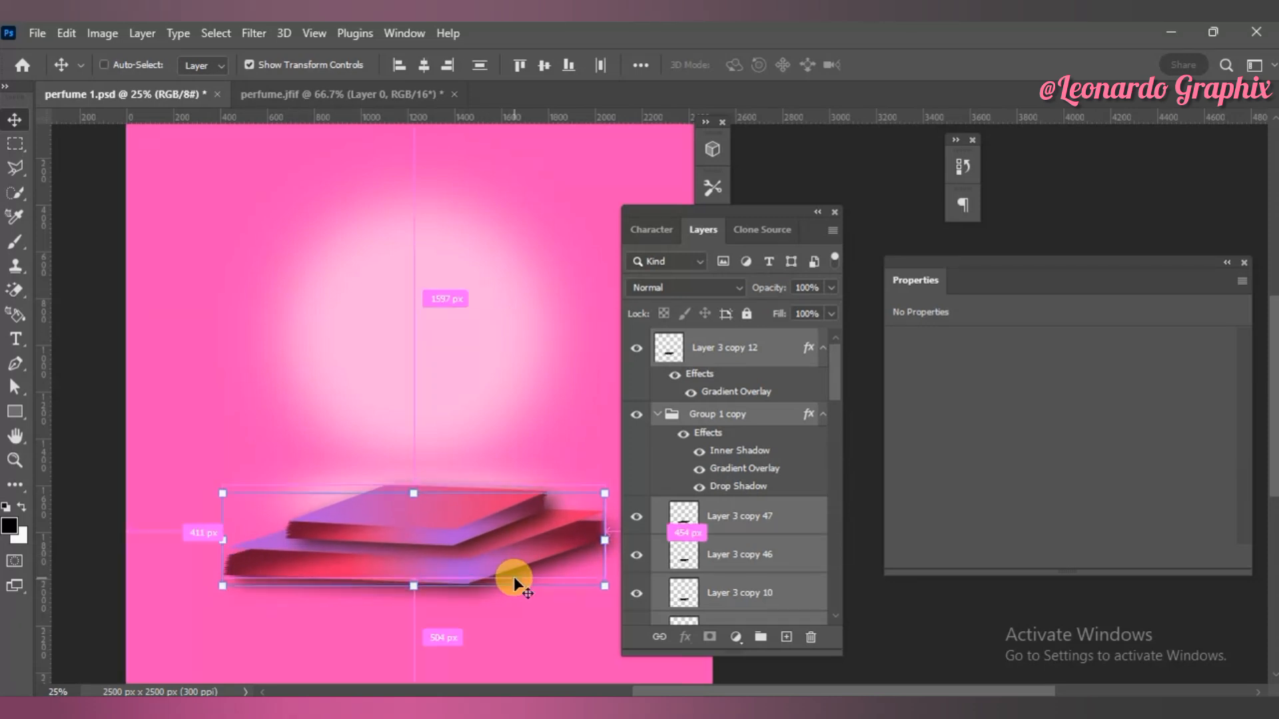
key(ctrl+z)
key(ctrl+z)
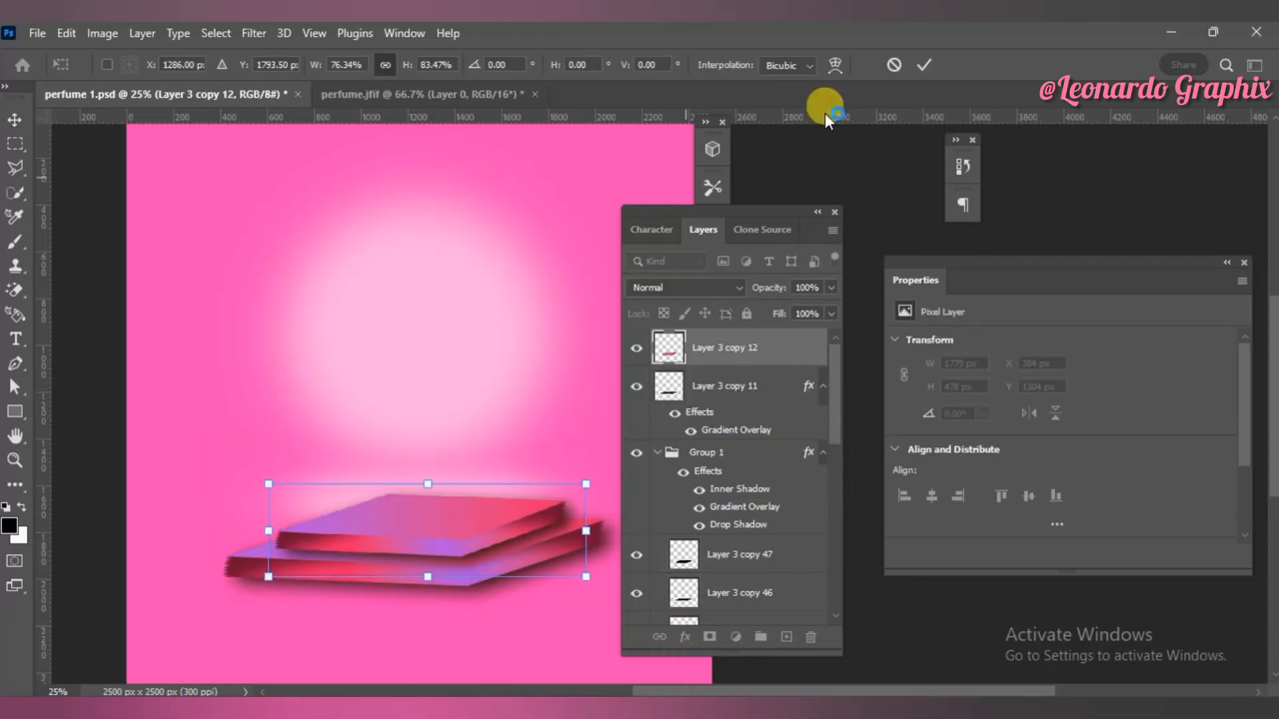
Step: Apply the upper tier's resize at 76.34% width and 83.47% height
click(923, 65)
click(599, 408)
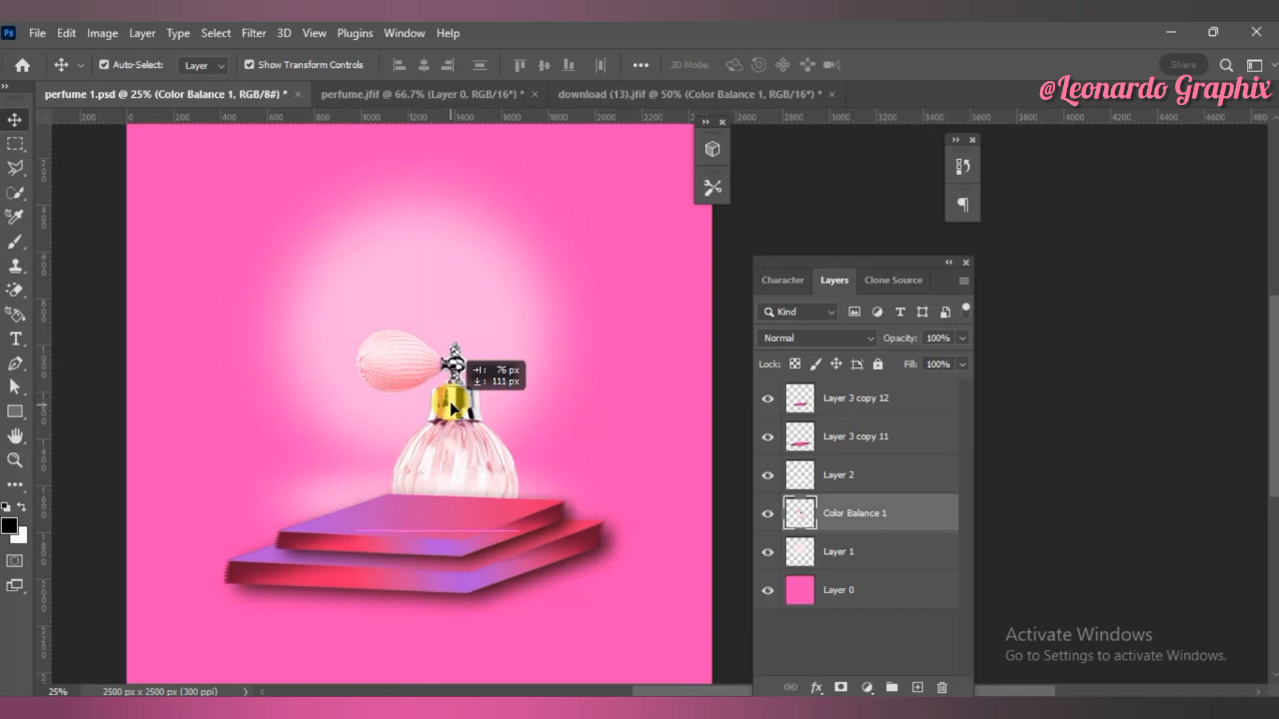
Step: Bring the perfume bottle layer, Color Balance 1, above the platform layers and fit the bottle onto the upper tier
drag(879, 511, 892, 393)
drag(421, 525, 420, 522)
drag(419, 321, 419, 328)
click(923, 65)
click(596, 382)
Step: Enlarge the perfume bottle and stand it on the middle of the upper tier
click(452, 373)
drag(503, 327, 522, 297)
drag(441, 430, 422, 437)
click(923, 66)
click(640, 343)
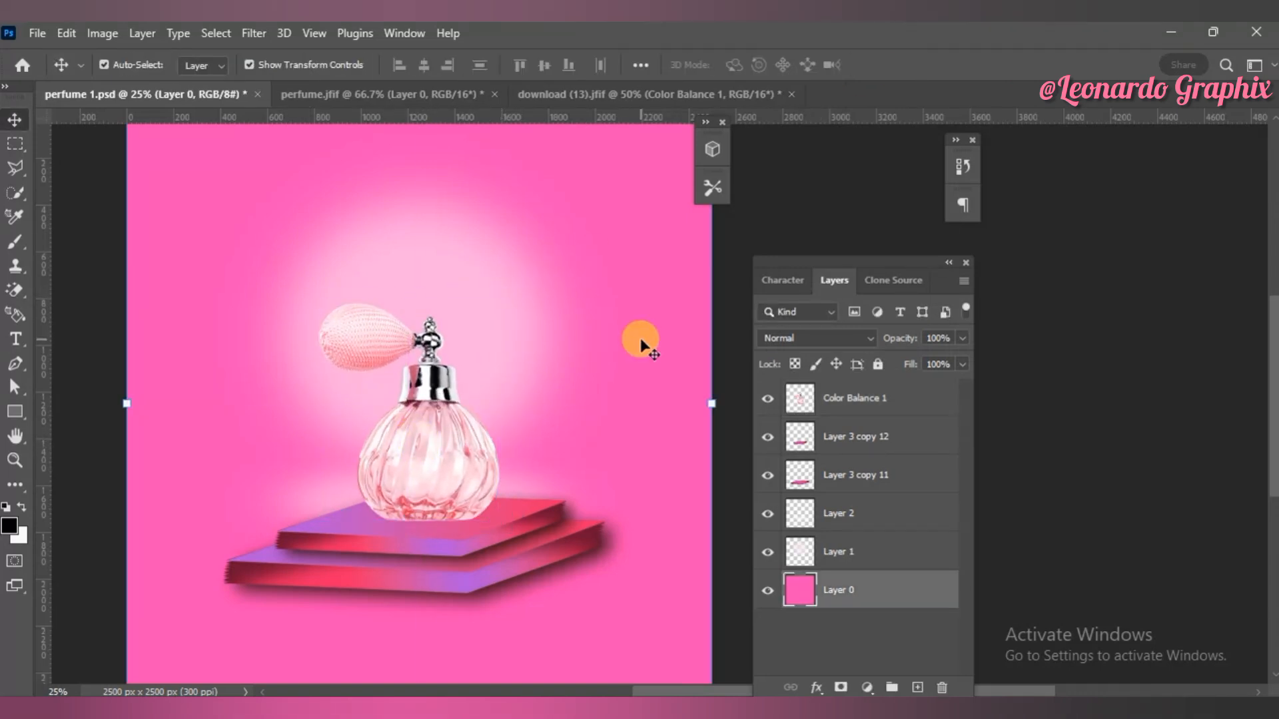
Step: Duplicate the perfume bottle, flip the copy vertically, and place it directly beneath the original as a reflection
click(442, 479)
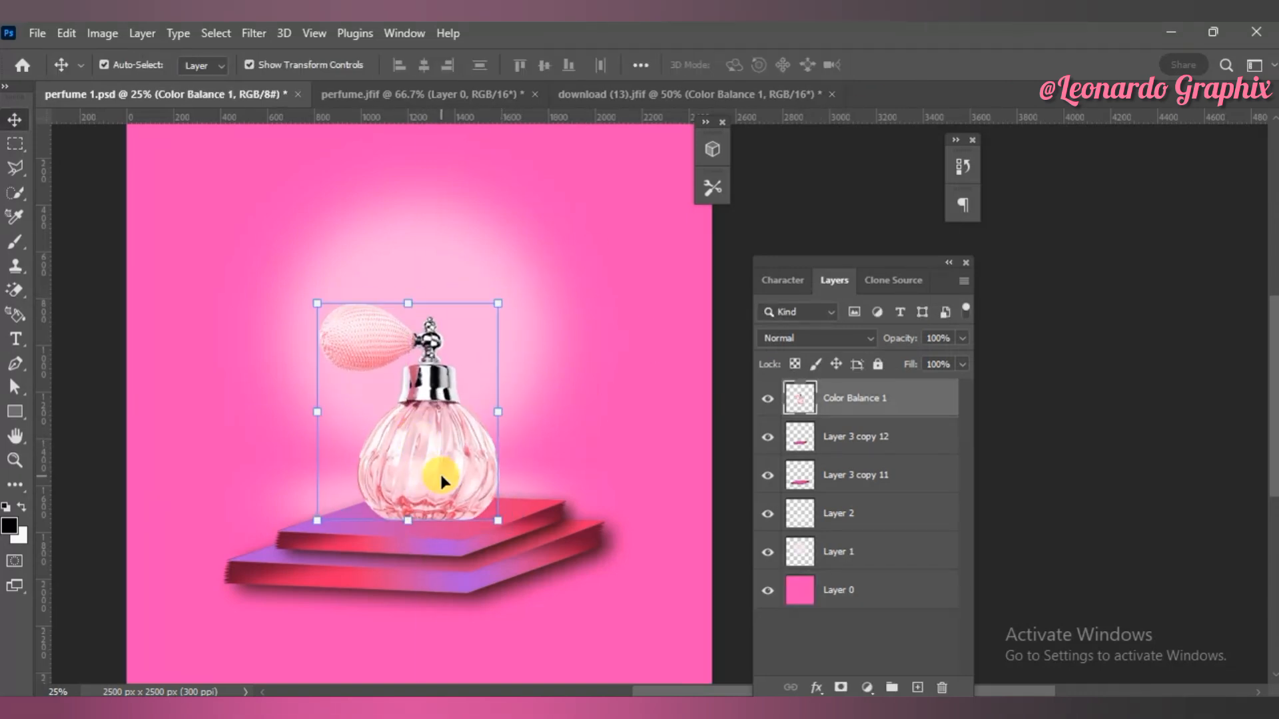
drag(441, 480, 450, 523)
click(37, 32)
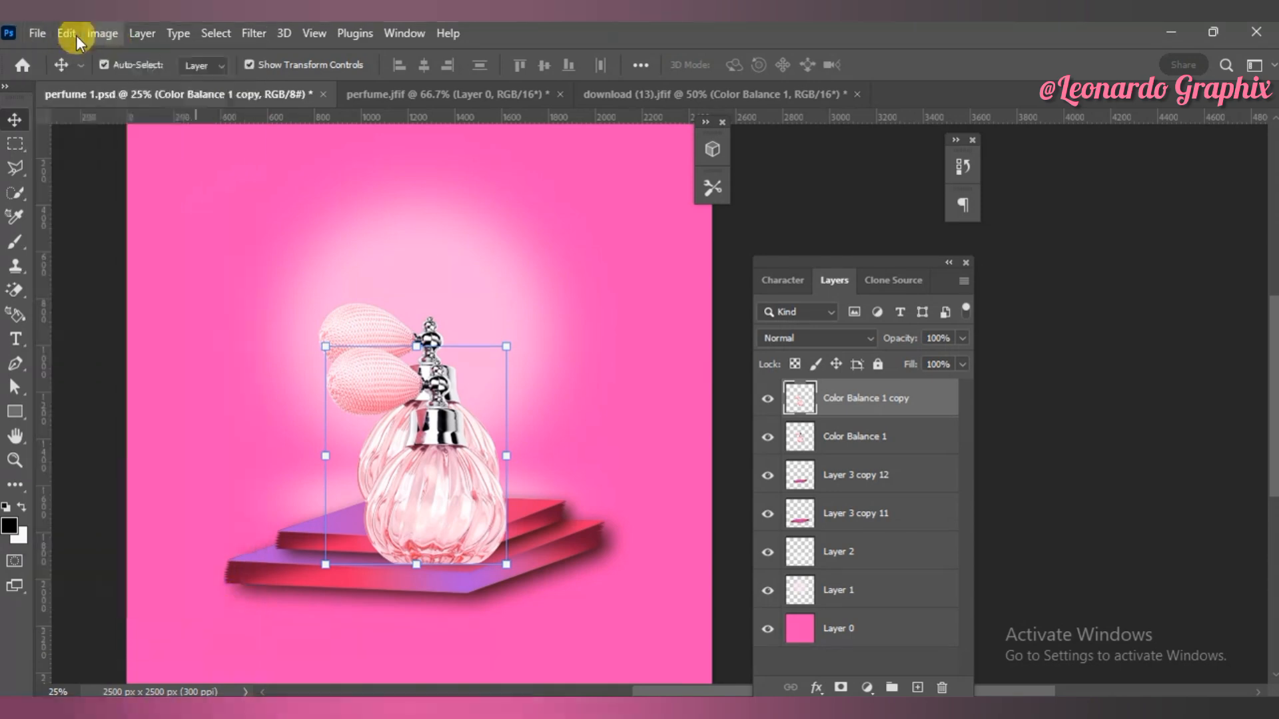
click(73, 33)
mouse_move(163, 457)
click(386, 437)
drag(466, 411, 457, 584)
Step: Lower the reflection's fill to 36% and erase its lower part with the Eraser at 66% opacity
drag(1271, 333, 1273, 365)
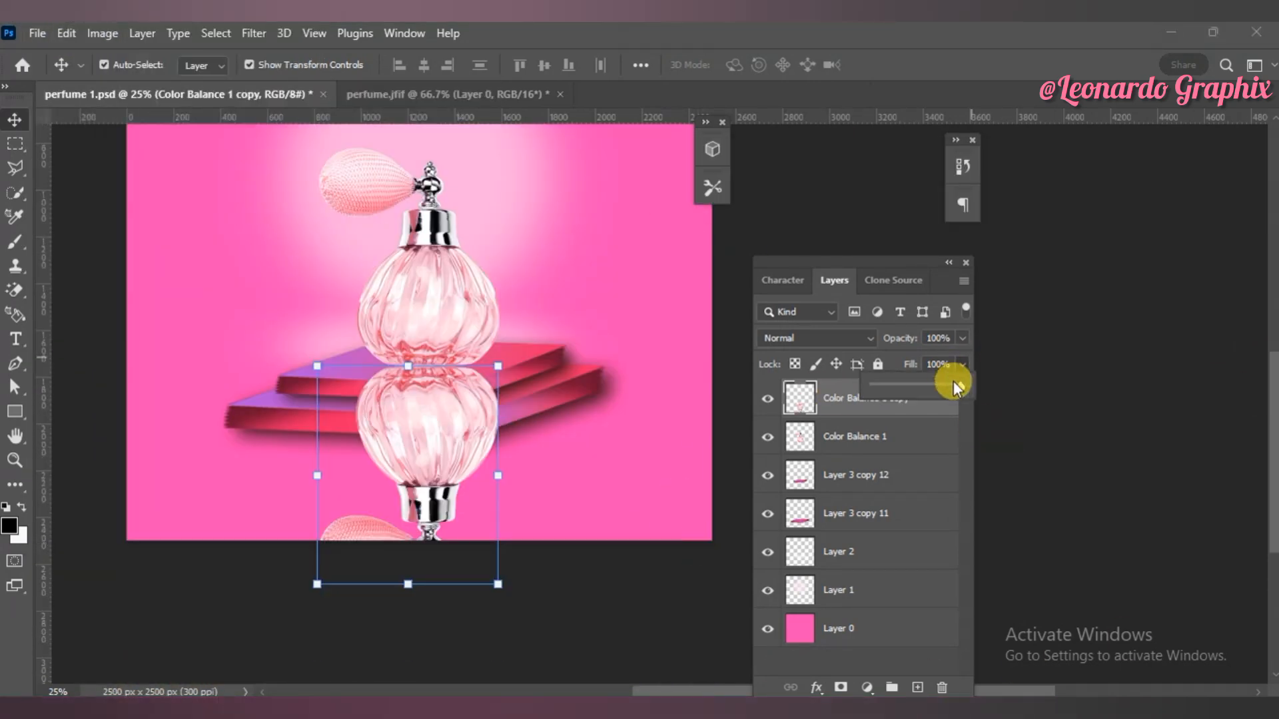
drag(952, 381, 905, 393)
right_click(14, 290)
click(86, 288)
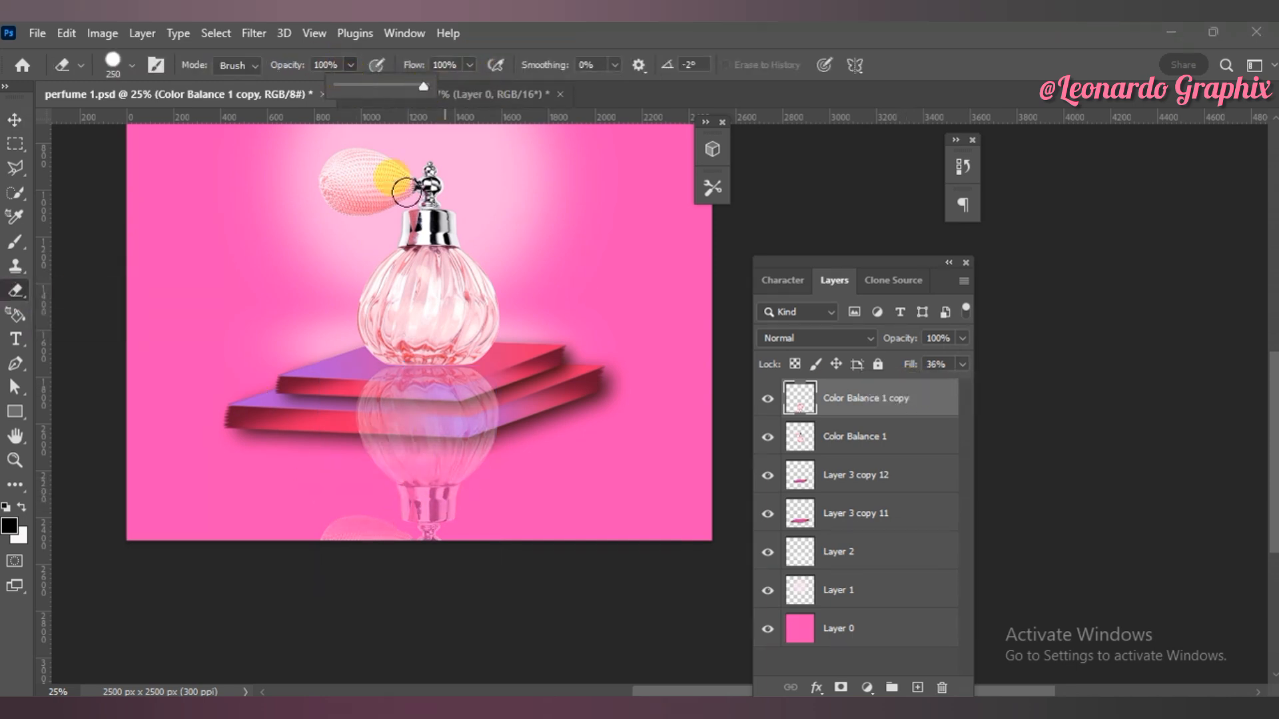
drag(412, 466, 436, 499)
mouse_move(349, 429)
mouse_down()
mouse_move(484, 434)
mouse_move(352, 409)
mouse_move(411, 422)
mouse_move(458, 409)
mouse_move(341, 414)
mouse_move(480, 467)
mouse_up()
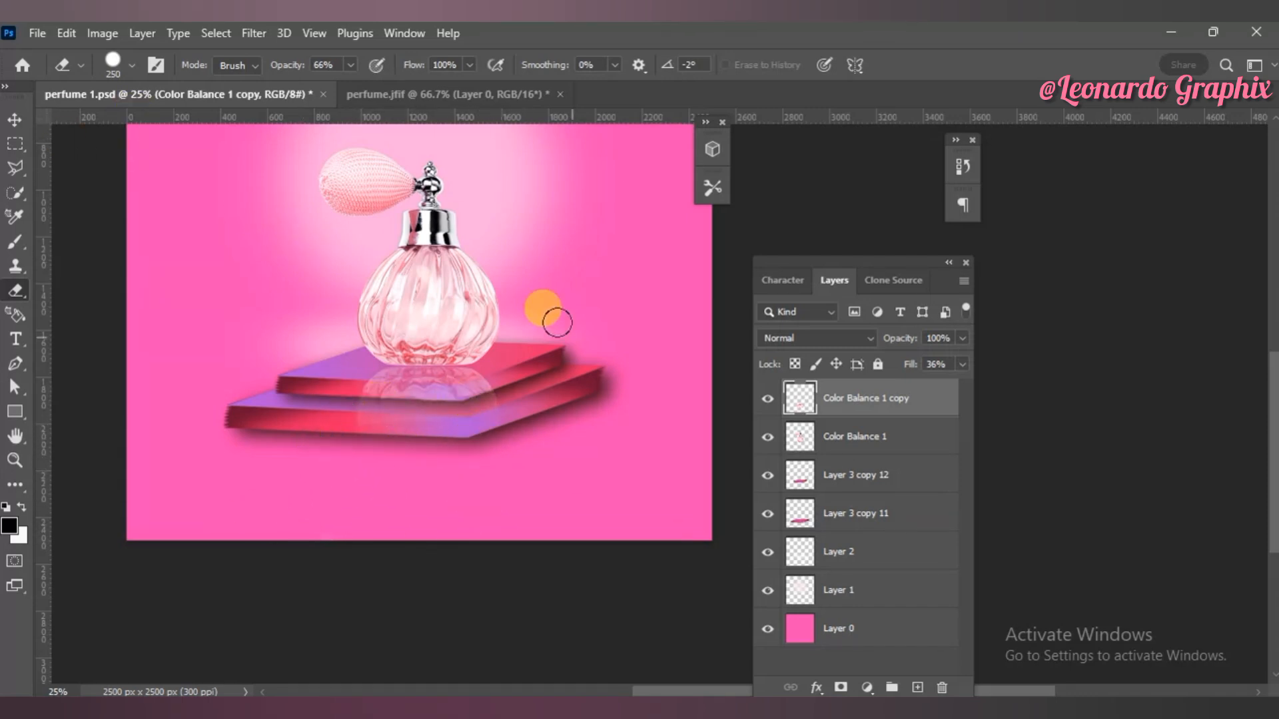
Step: Paint a black brush stroke on a new layer for the bottle's contact shadow
click(914, 689)
click(15, 242)
drag(373, 480, 479, 486)
Step: Flatten the black stroke to 50.91% width and 3.91% height and position it at the bottle's base
key(v)
drag(435, 408, 448, 465)
drag(621, 461, 453, 461)
drag(380, 458, 454, 363)
key(ctrl+plus)
drag(689, 690, 651, 690)
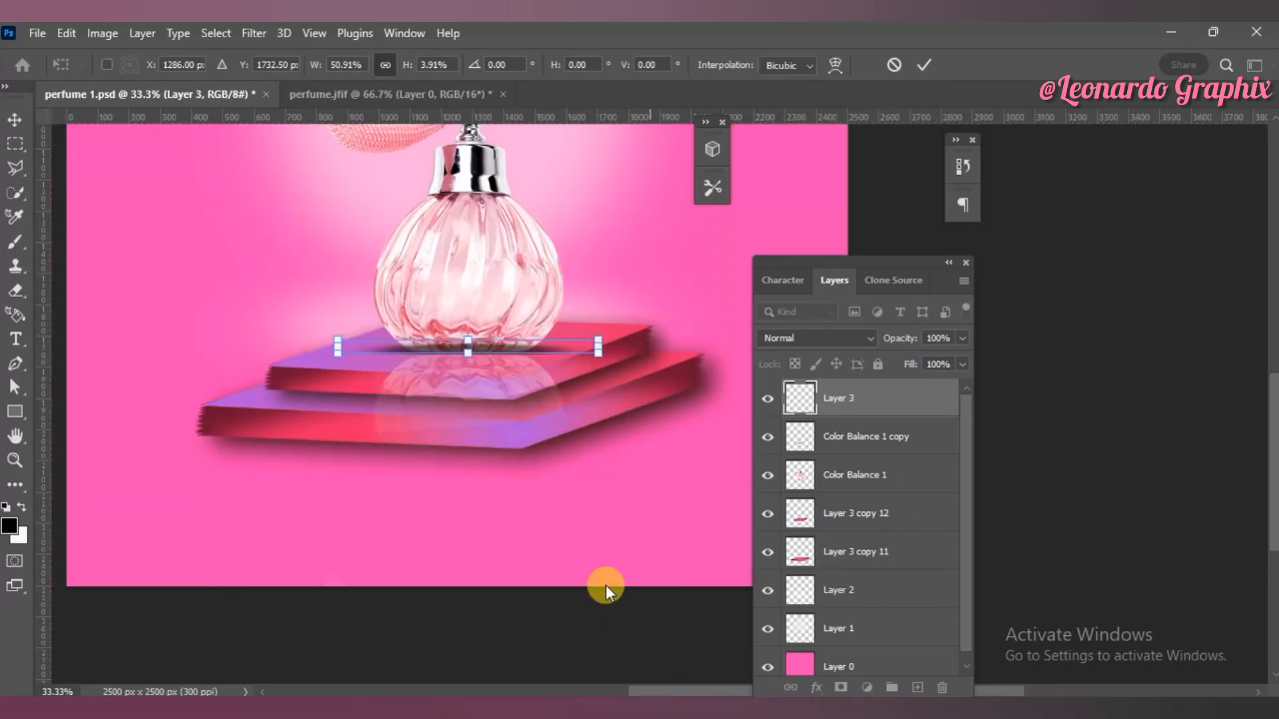
Step: Nudge the shadow down, shrink it to about 35.24% width and 2.82% height, and apply it under the bottle
key(Down)
key(Down)
key(Down)
key(Down)
drag(598, 353, 499, 350)
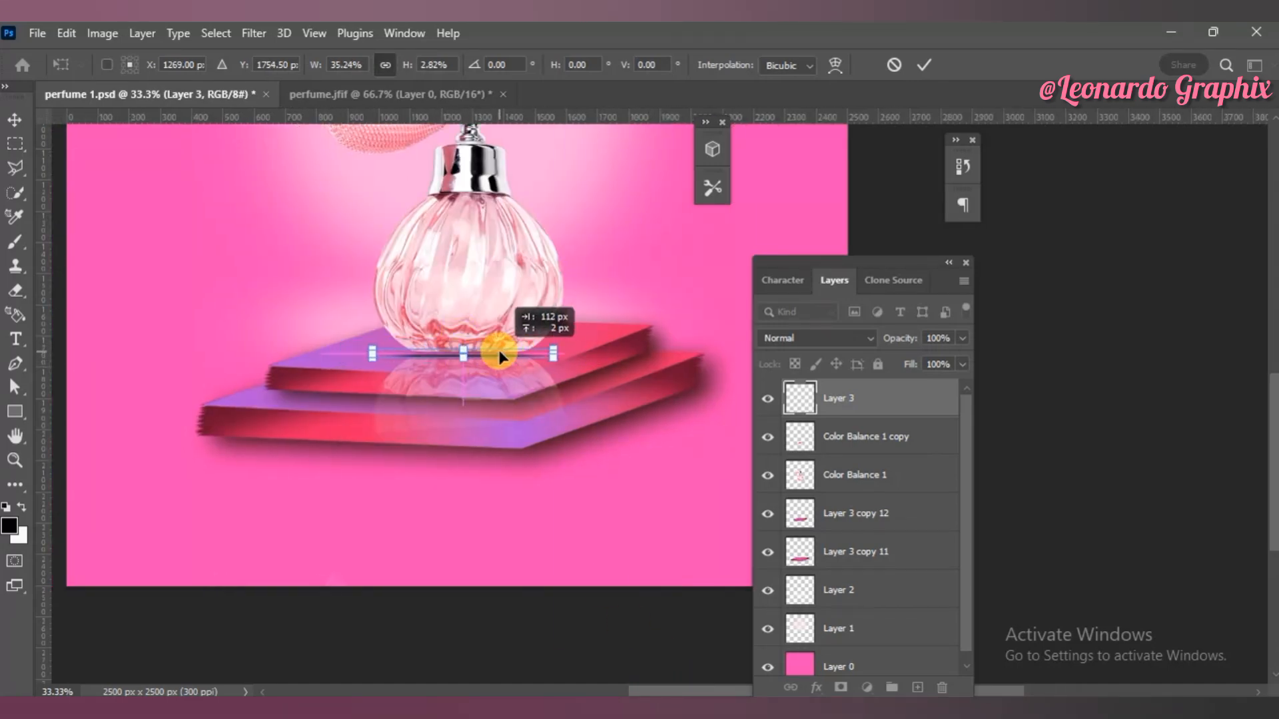
click(922, 64)
click(734, 233)
Step: Select a tall rectangle from the canvas's upper edge to the bottle's base and switch to the Gradient tool
key(ctrl+minus)
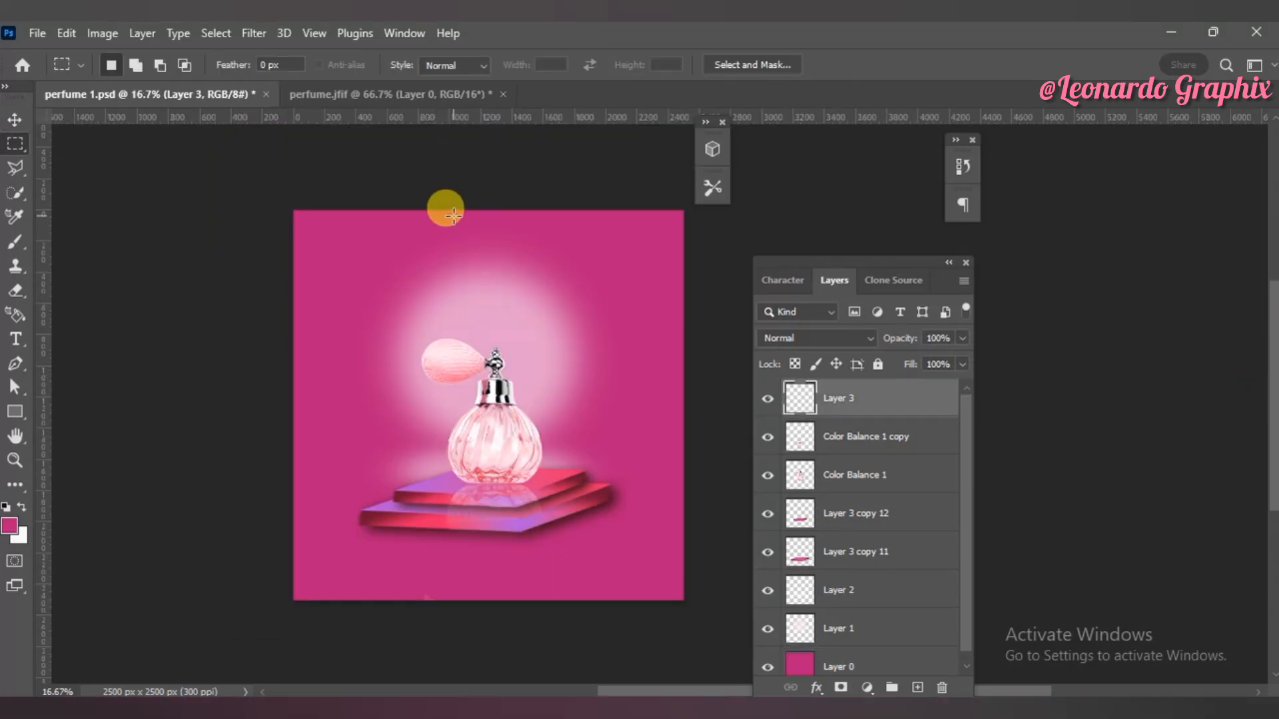
drag(446, 212, 540, 481)
click(27, 485)
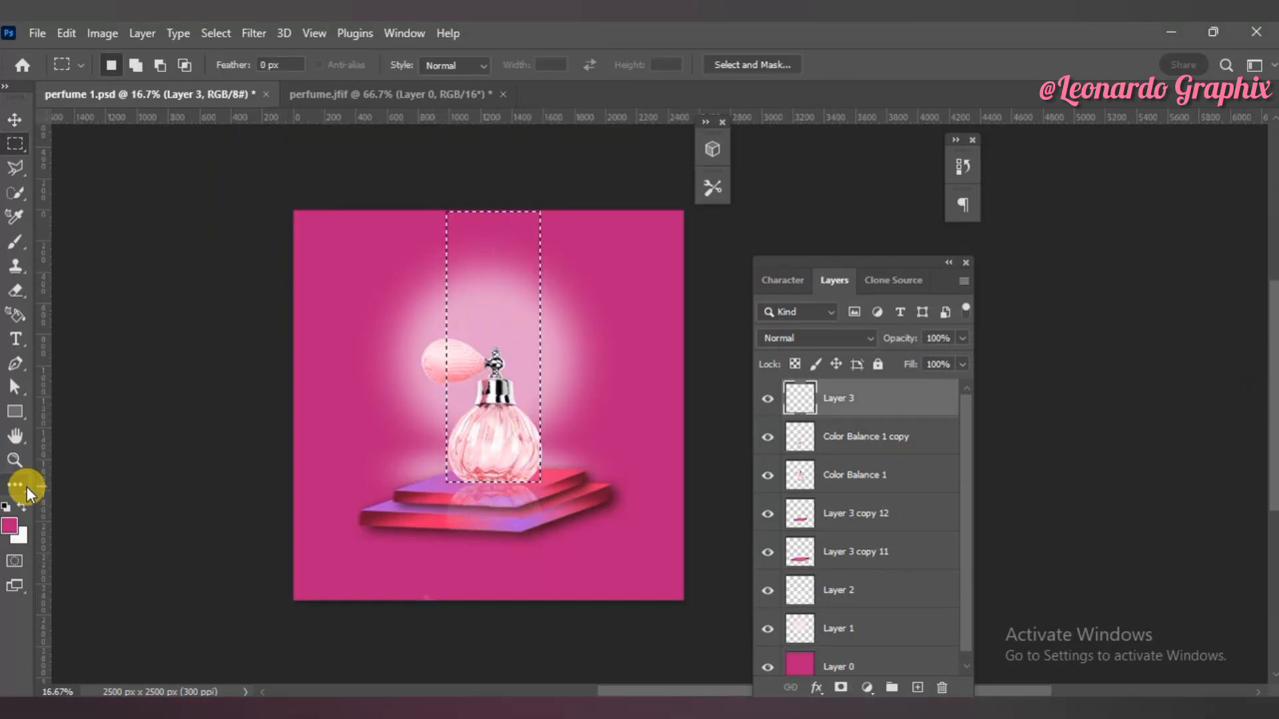
click(123, 582)
Step: Adjust the white-to-transparent gradient's first colour stop and recolour its end stop to white
click(150, 66)
drag(741, 431, 754, 432)
double_click(1119, 431)
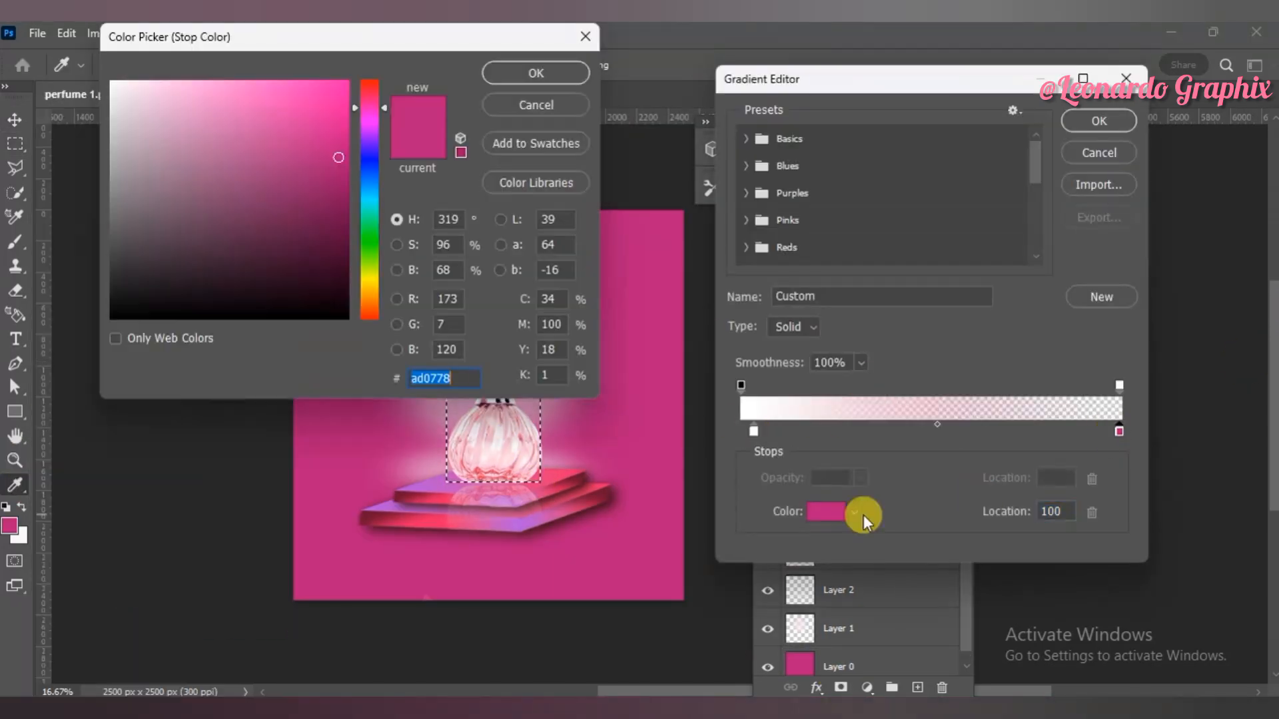
click(110, 83)
click(491, 72)
click(1100, 127)
Step: Fill the rectangular selection with the white gradient and reduce Layer 3's fill to 77%
drag(556, 180, 514, 580)
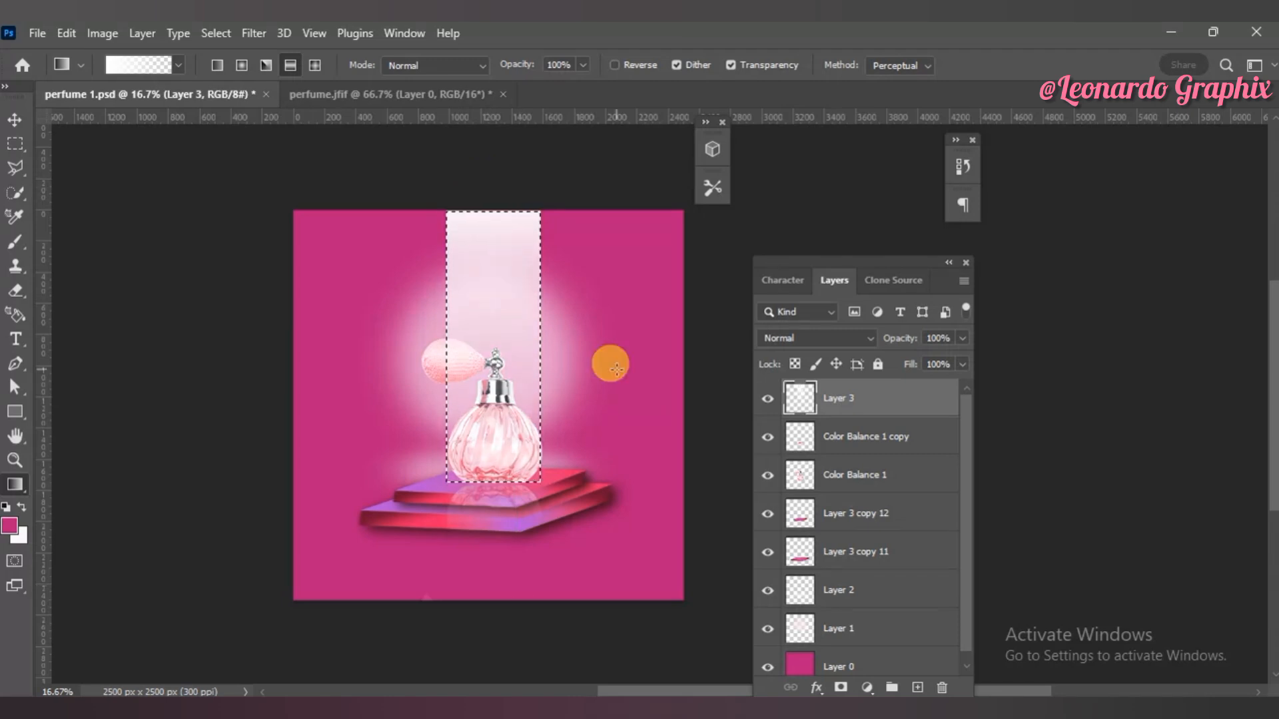
click(962, 363)
drag(962, 385, 940, 385)
Step: Apply a Perspective transform to the white column, widening its base and narrowing its upper end into a spotlight cone, and turn off transform controls
click(14, 120)
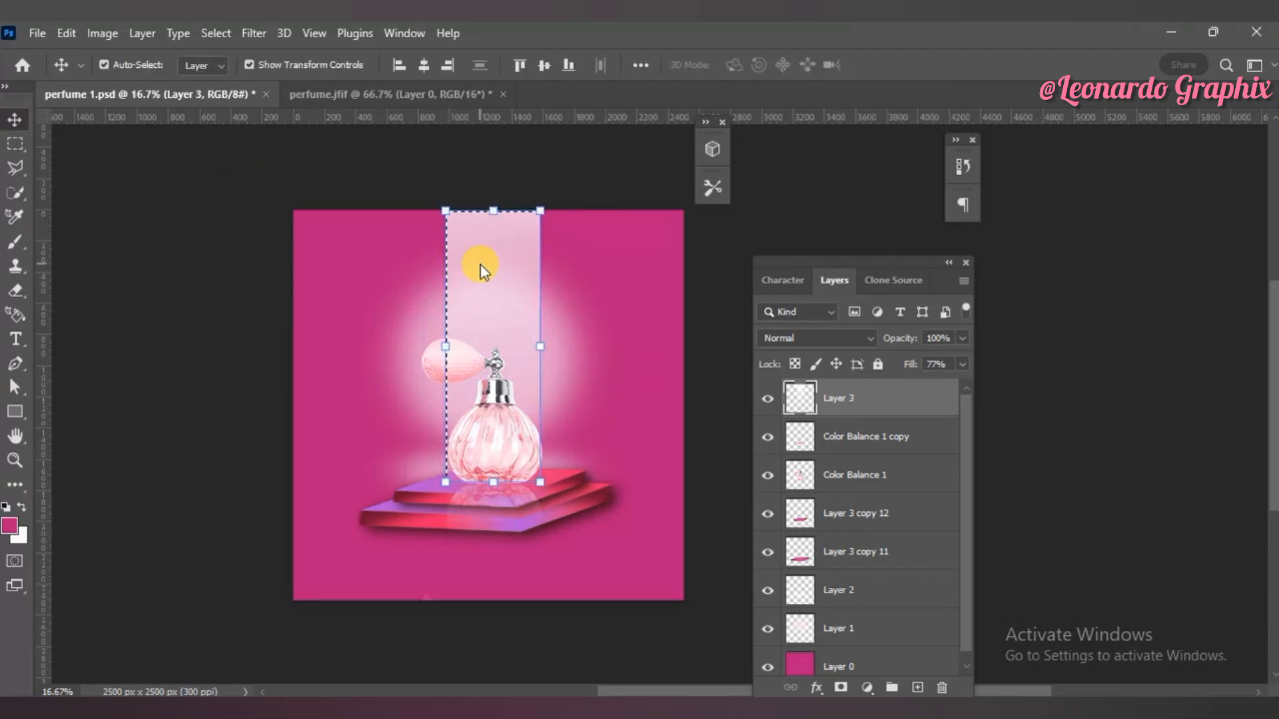
click(67, 33)
mouse_move(200, 457)
click(429, 198)
drag(445, 481, 413, 481)
drag(444, 210, 474, 214)
click(923, 65)
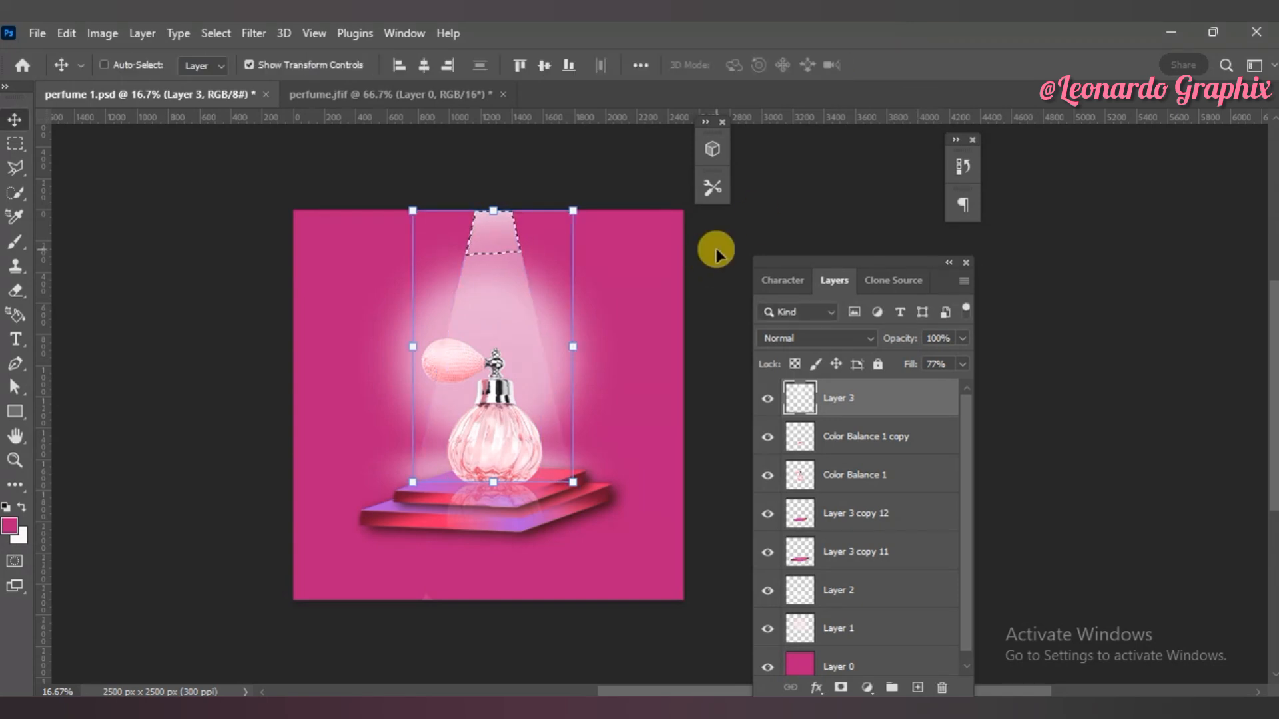
click(306, 65)
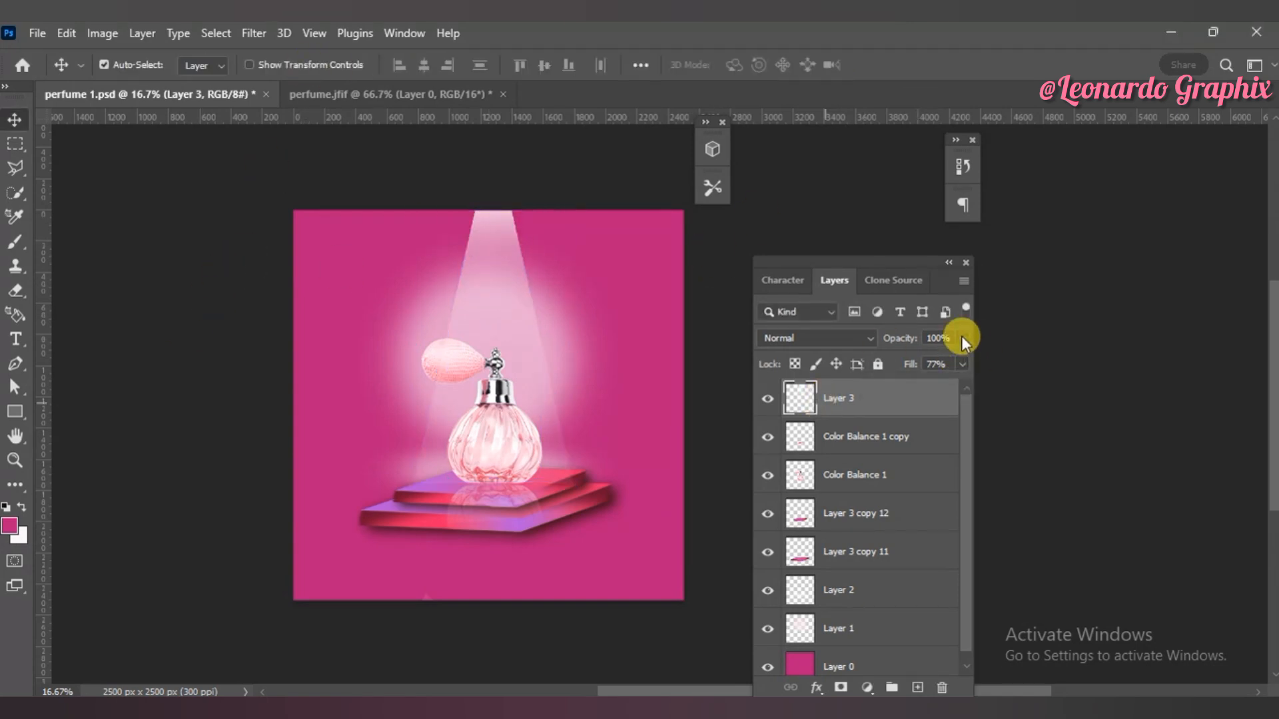
Step: Set Layer 3's opacity to 71% and try drawing an ellipse across the spotlight beam's upper end
drag(962, 339, 935, 362)
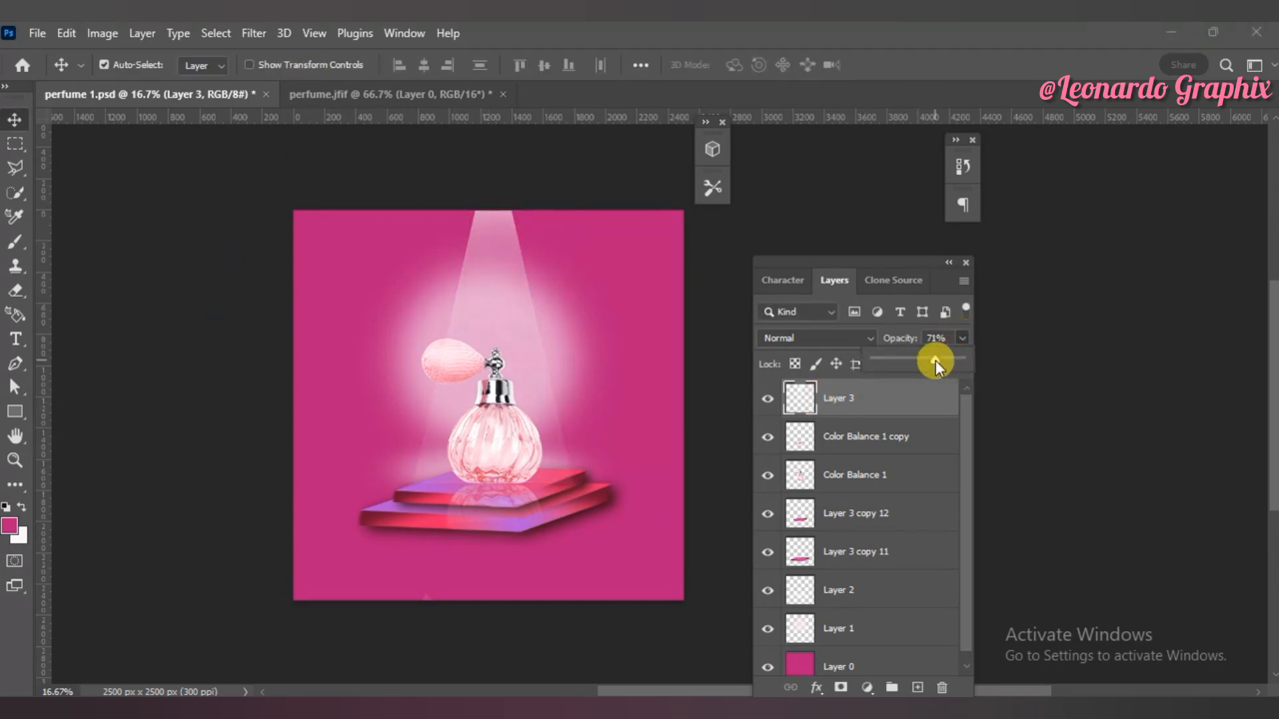
click(23, 414)
drag(471, 231, 502, 214)
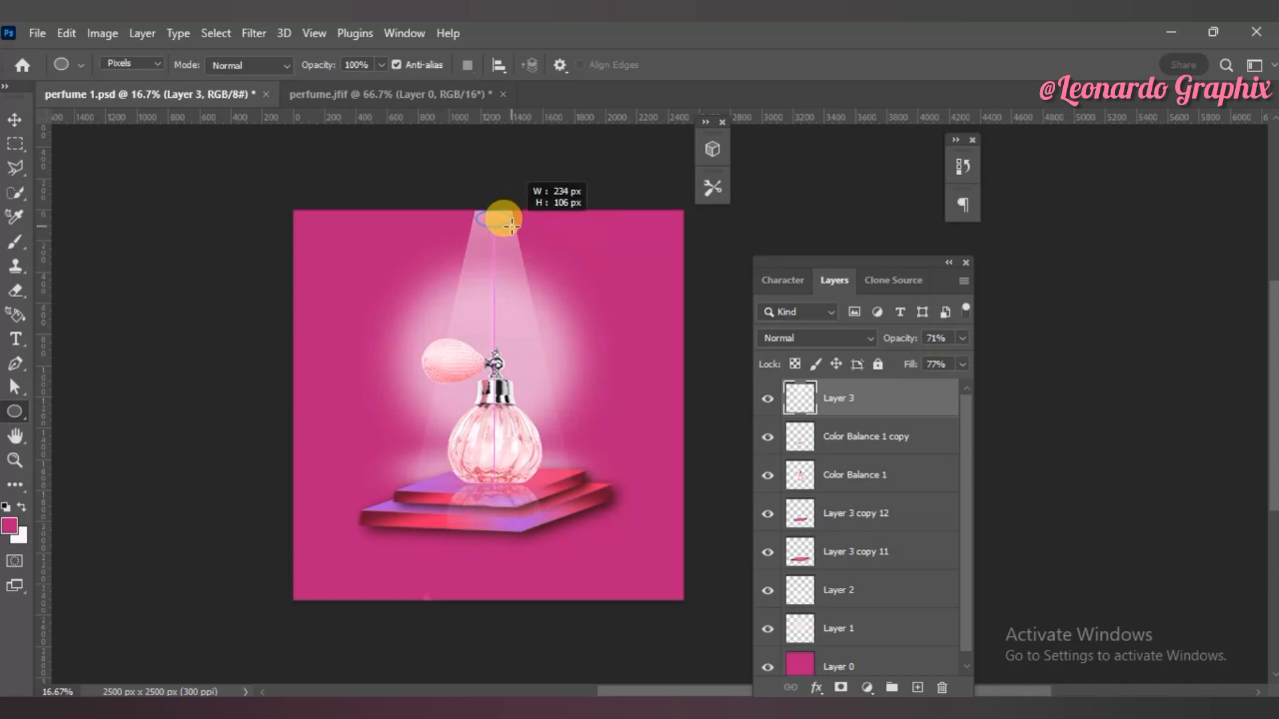
key(v)
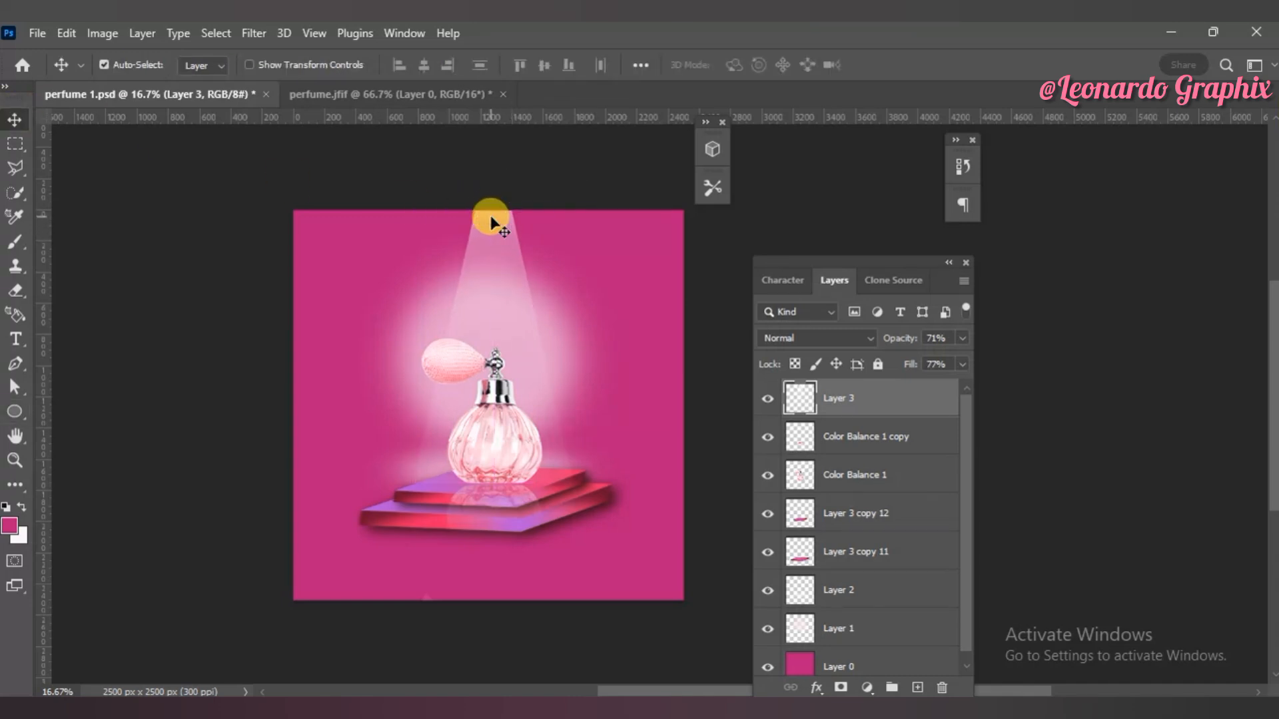
Step: Draw a small white ellipse on a new layer at the spotlight's upper end and set its opacity to 70%
key(ctrl+shift+alt+n)
click(16, 411)
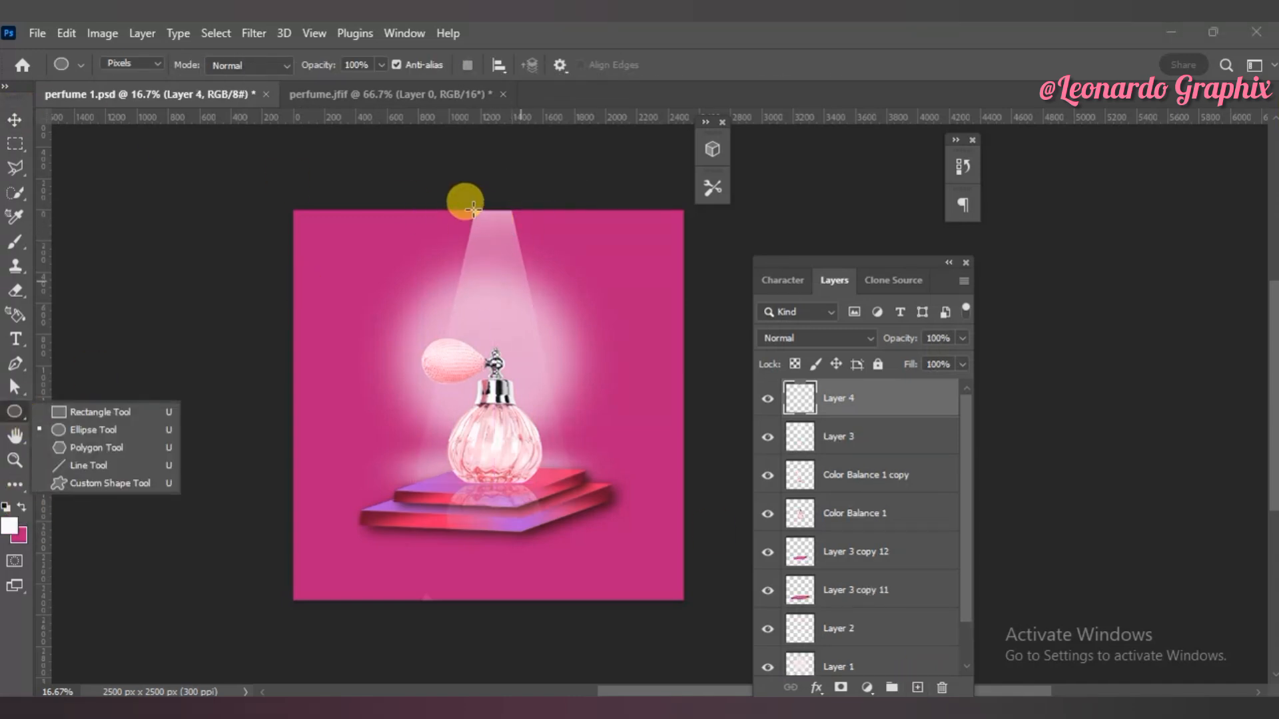
drag(474, 212, 511, 219)
click(14, 119)
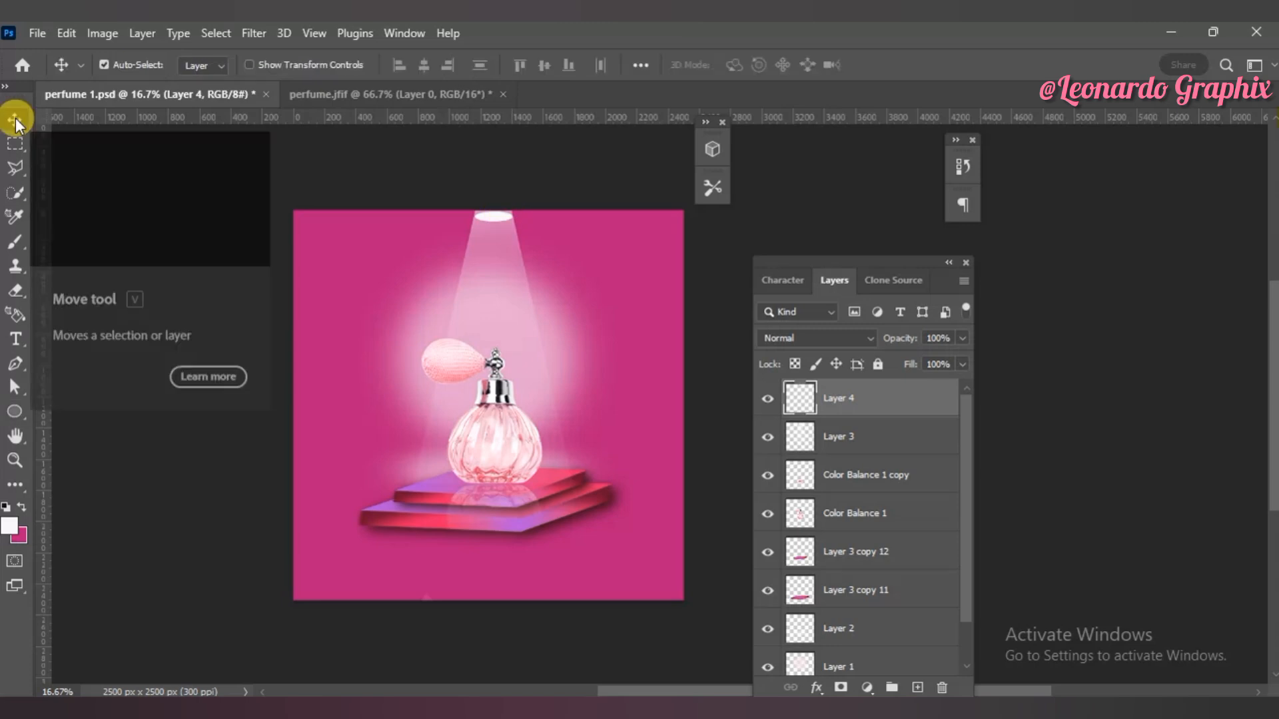
drag(933, 358, 934, 358)
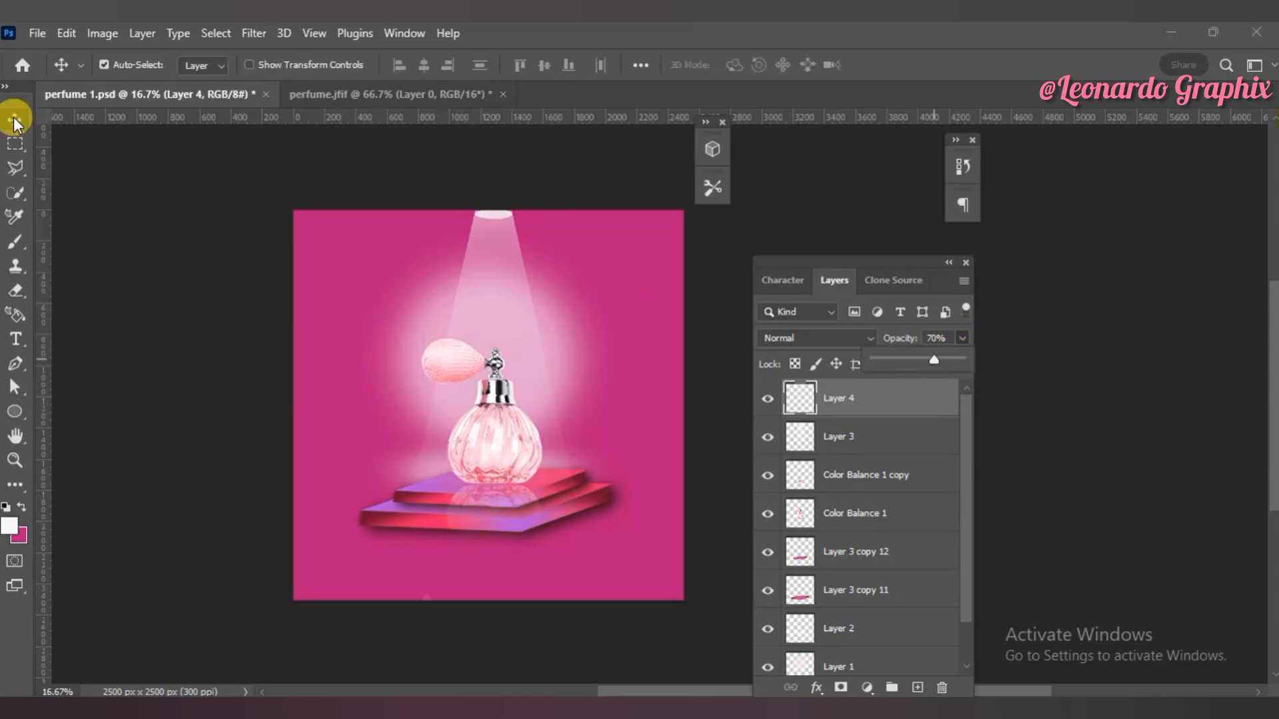
Step: Apply a Gaussian Blur to the spotlight beam on Layer 3 to soften its edges
click(865, 434)
click(215, 33)
mouse_move(254, 32)
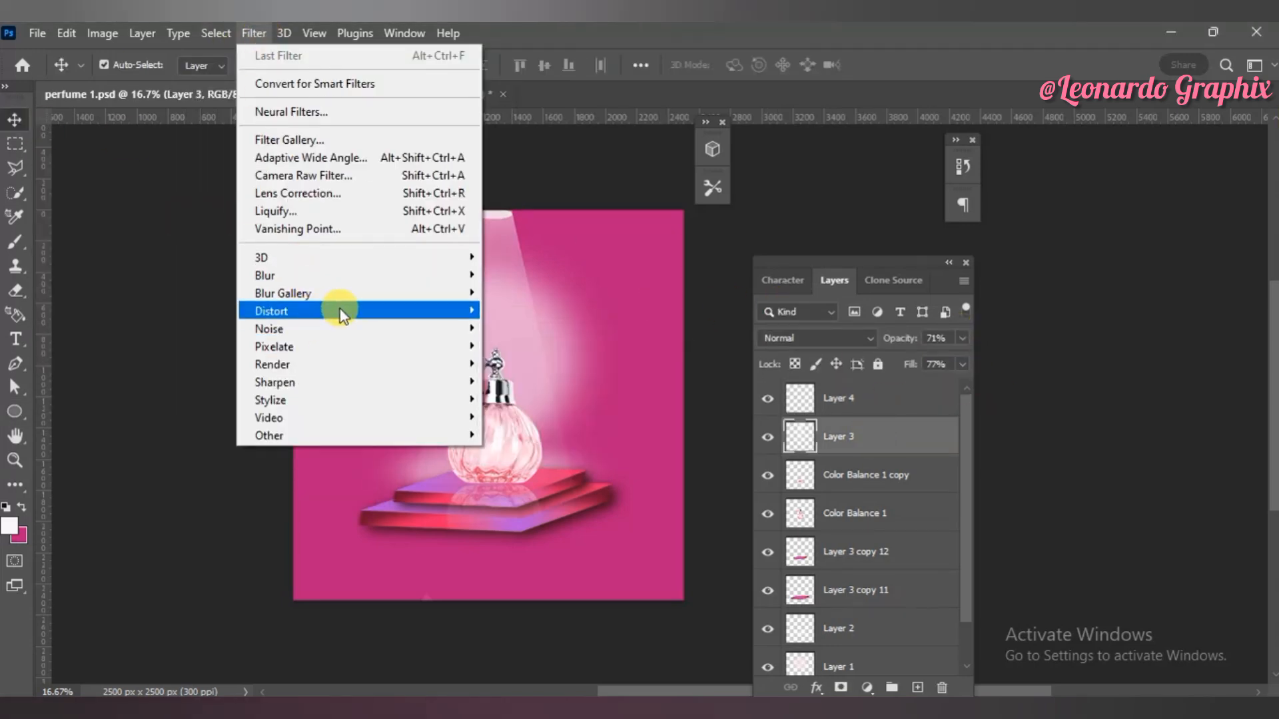
mouse_move(365, 274)
click(527, 348)
drag(457, 62, 233, 110)
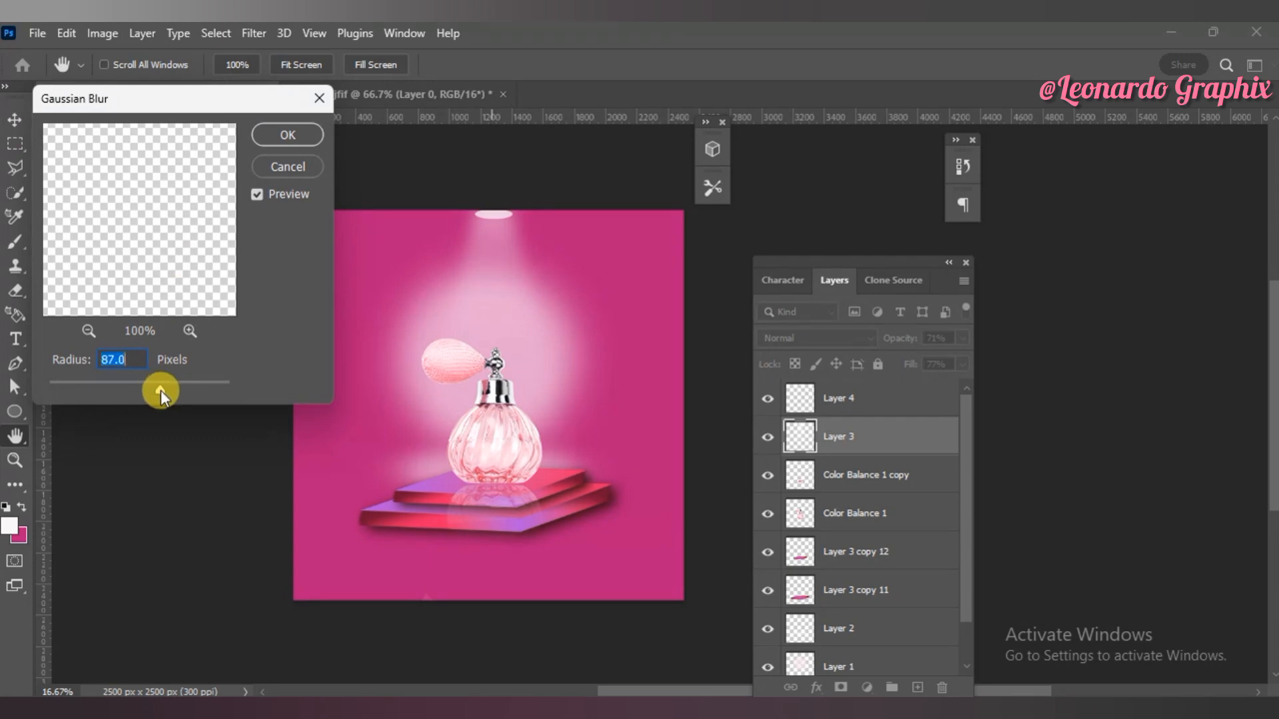
drag(161, 390, 127, 386)
click(286, 133)
Step: Lower the opacity of the glow layers Layer 2 and Layer 1
scroll(955, 648, down, 1)
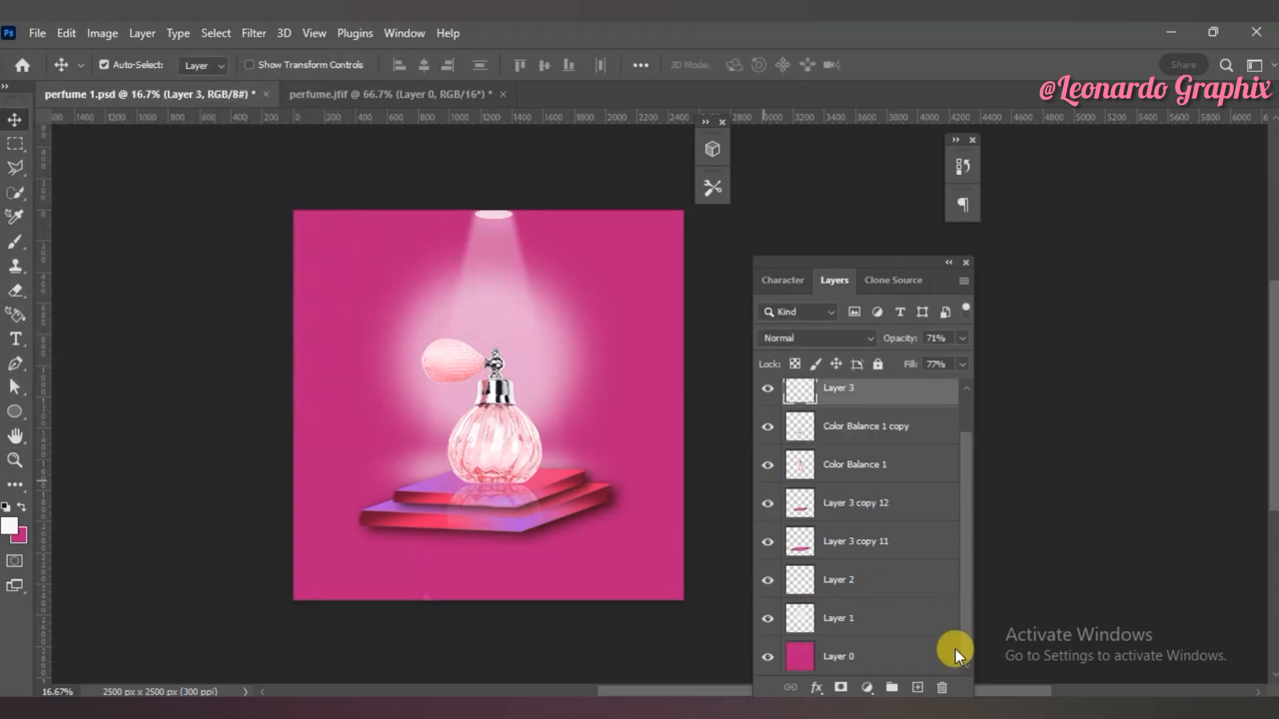
click(878, 578)
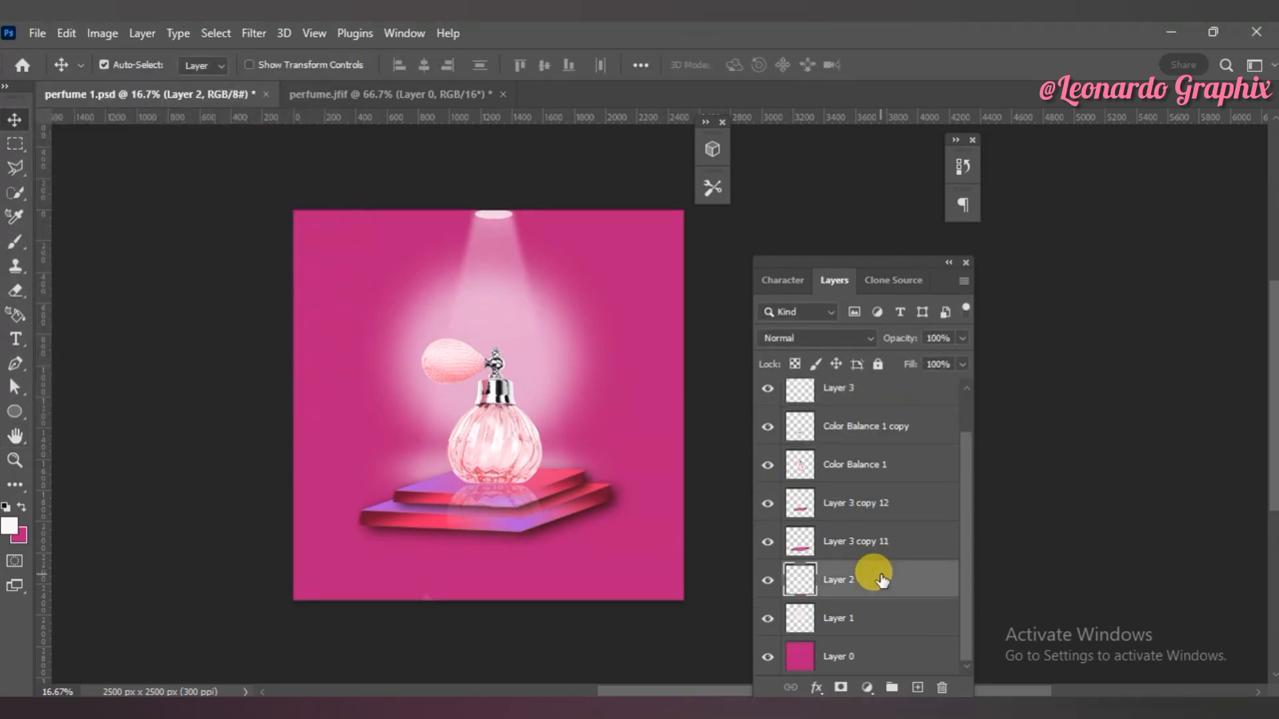
click(961, 338)
click(945, 358)
click(850, 616)
click(964, 336)
click(943, 359)
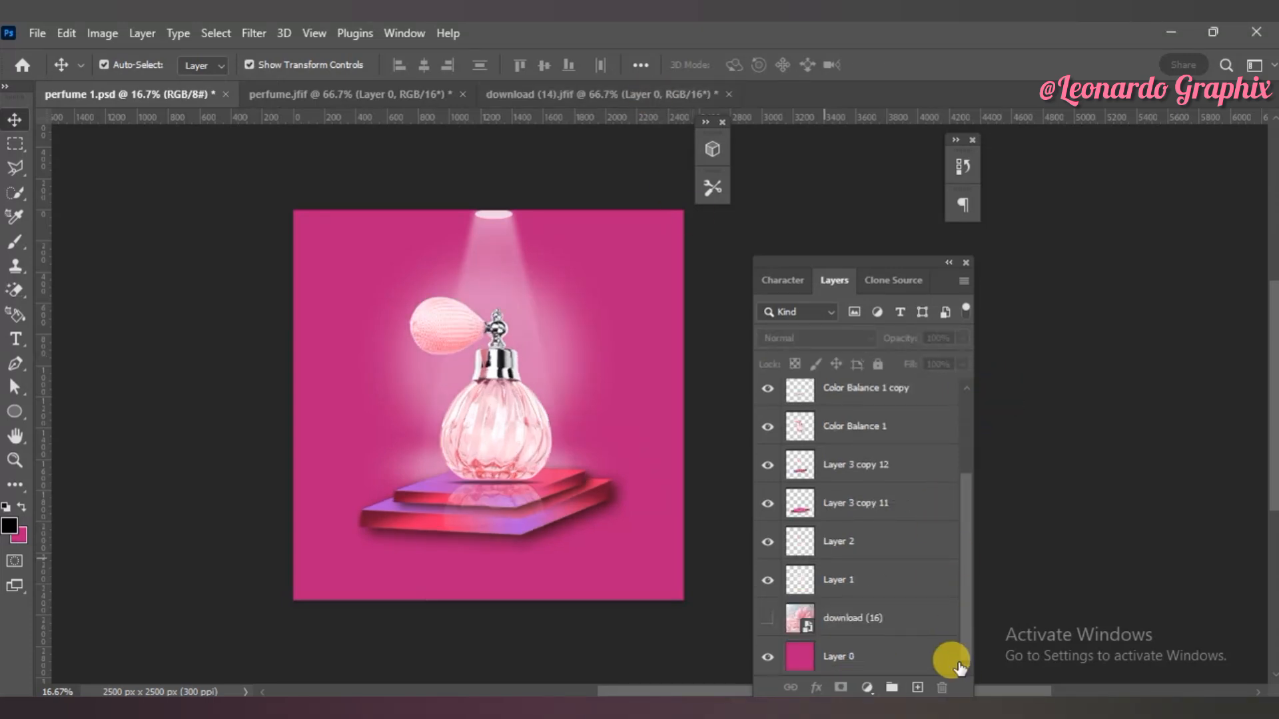
Step: Show and select the download (16) texture layer above the solid pink background
click(768, 619)
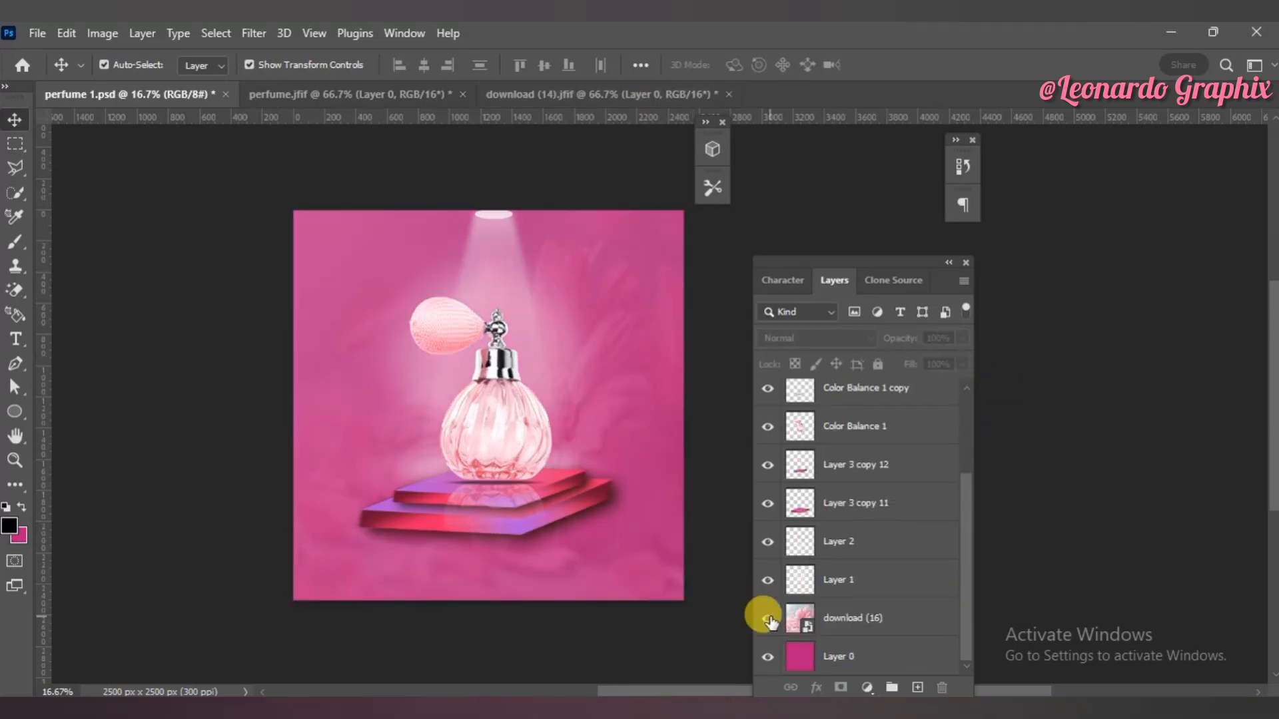
click(866, 618)
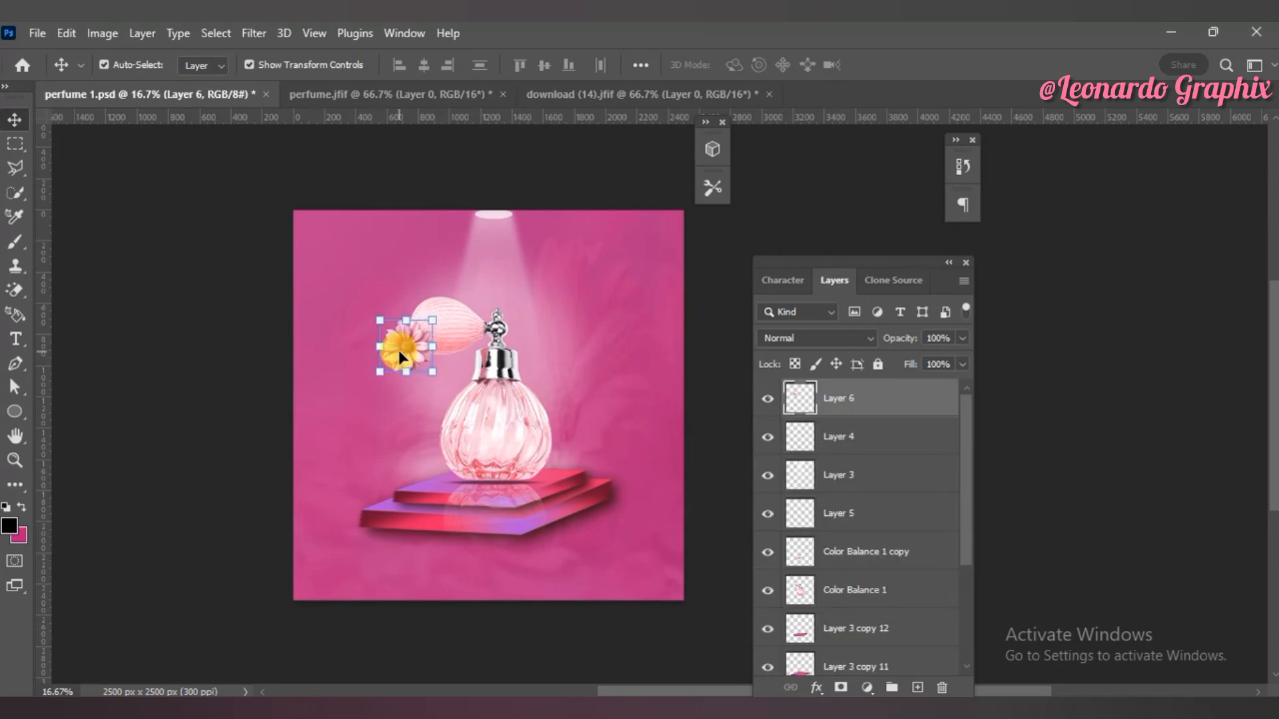
Step: Place the pink flower left of the bottle and arrange duplicates down the canvas's left side and on the platform's right corner
drag(402, 357, 354, 425)
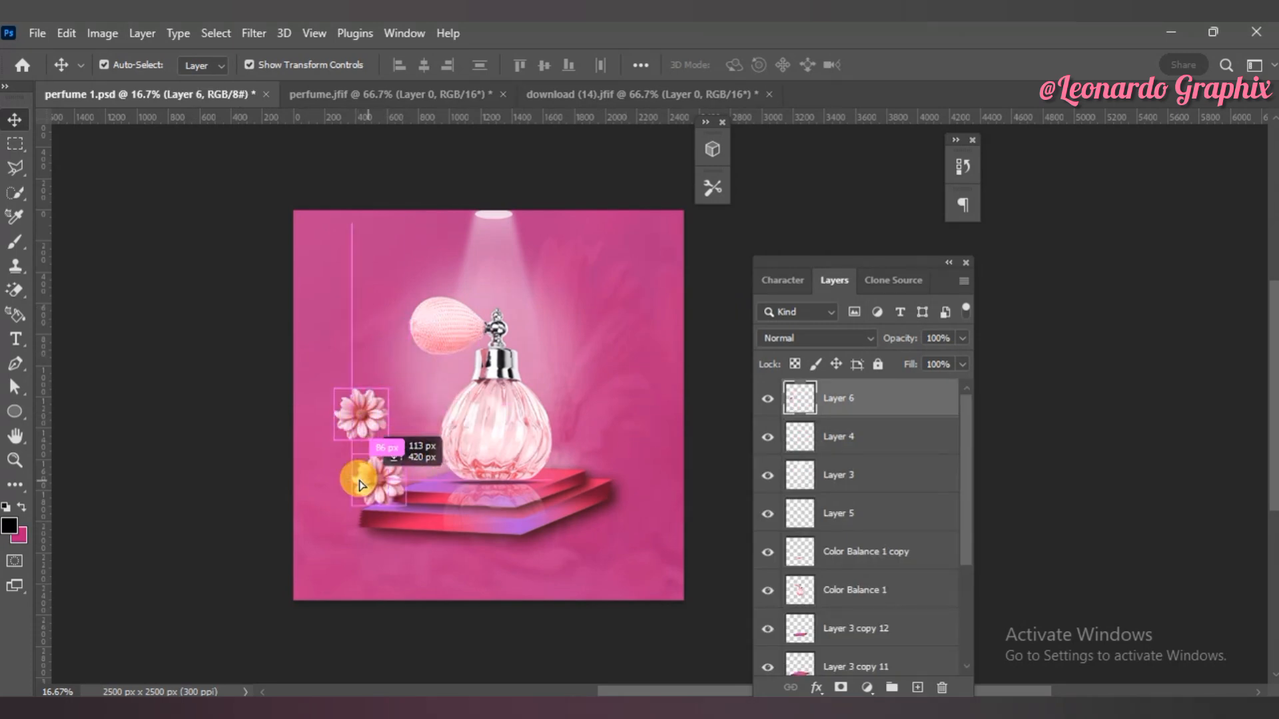
drag(346, 474, 581, 506)
key(Return)
click(914, 62)
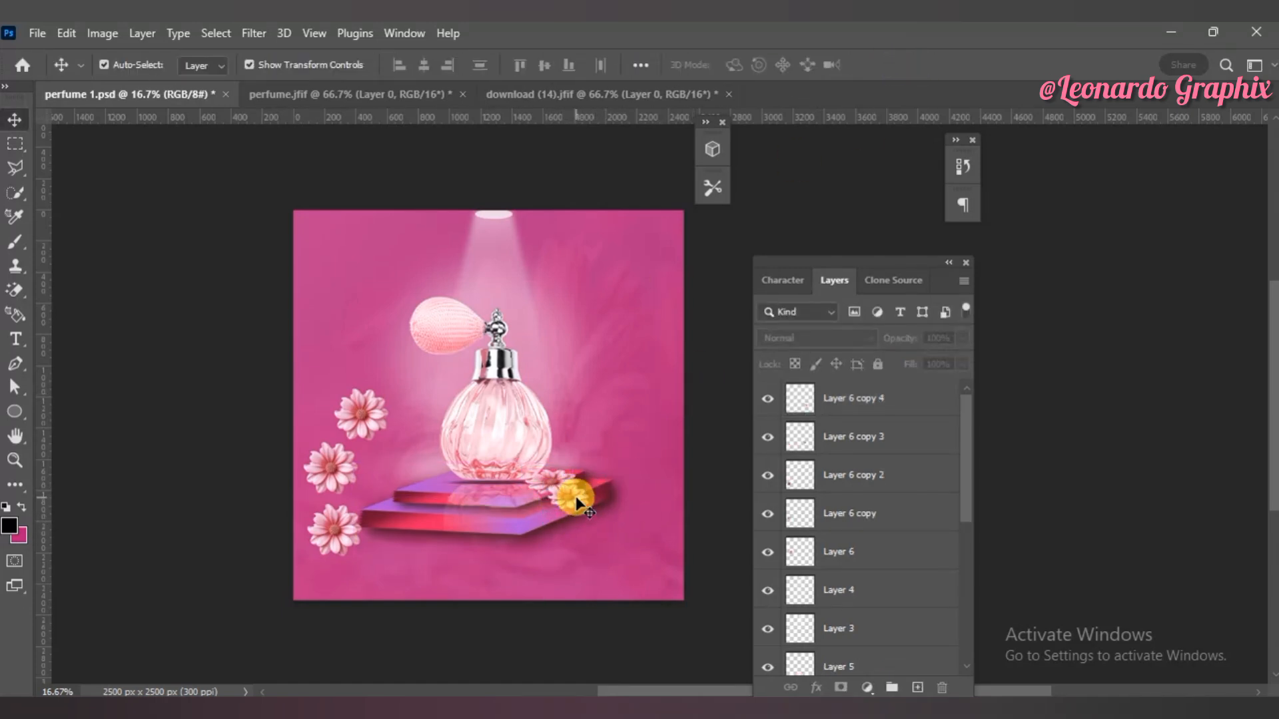
drag(337, 536, 392, 552)
key(Return)
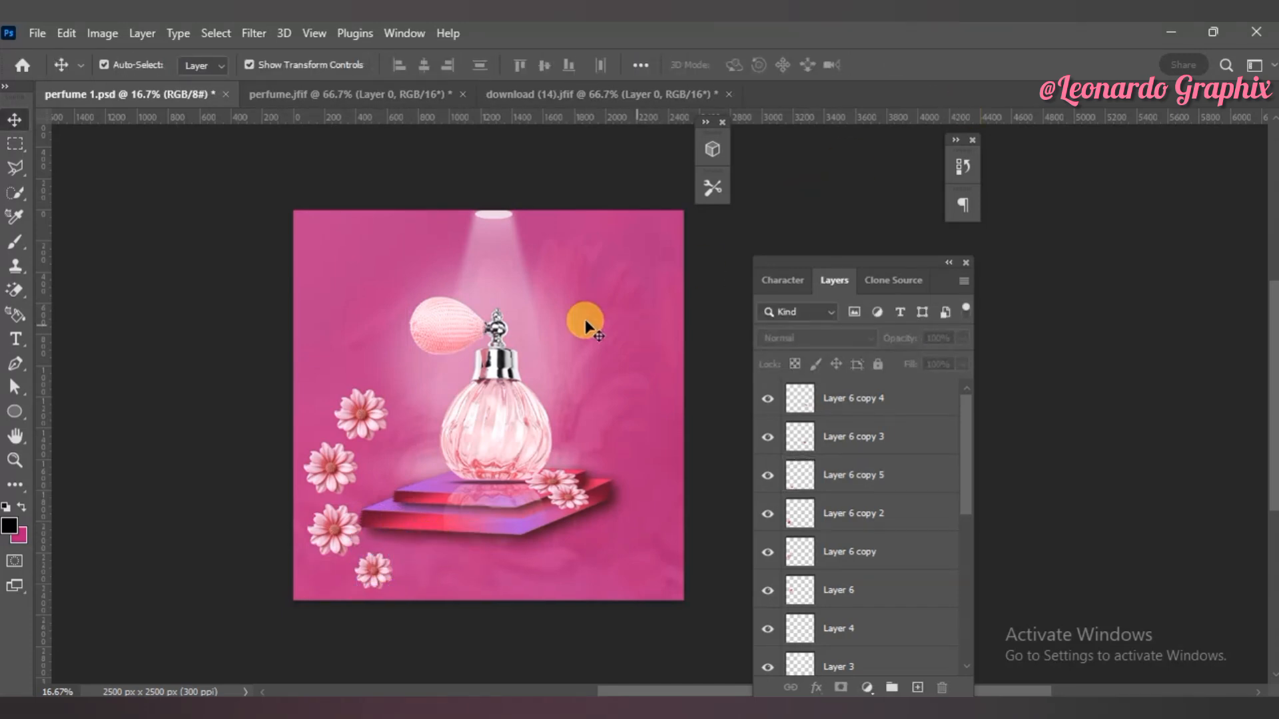
Step: Add a black Magneto Bold heading above the bottle and enlarge it to 49.81 pt
click(338, 275)
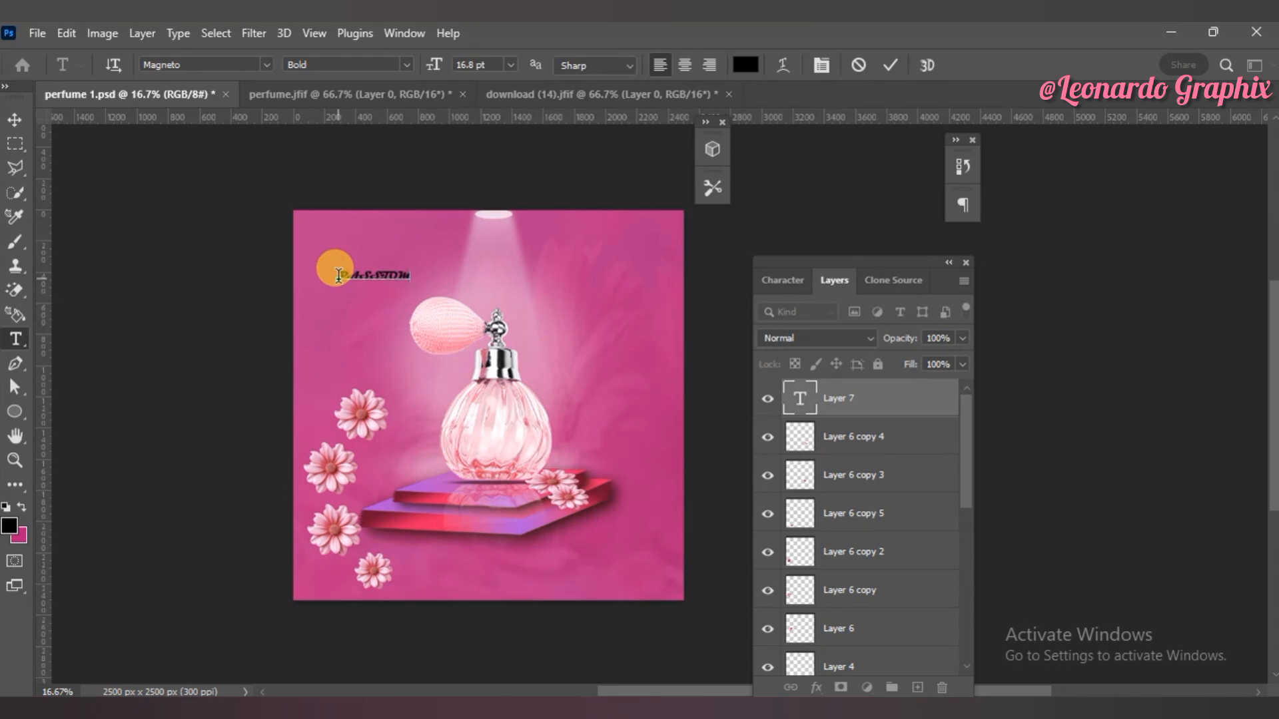
click(894, 67)
key(v)
key(ctrl+t)
drag(411, 280, 550, 306)
key(Return)
Step: Correct the heading's last letter so that it reads PASSION
double_click(541, 289)
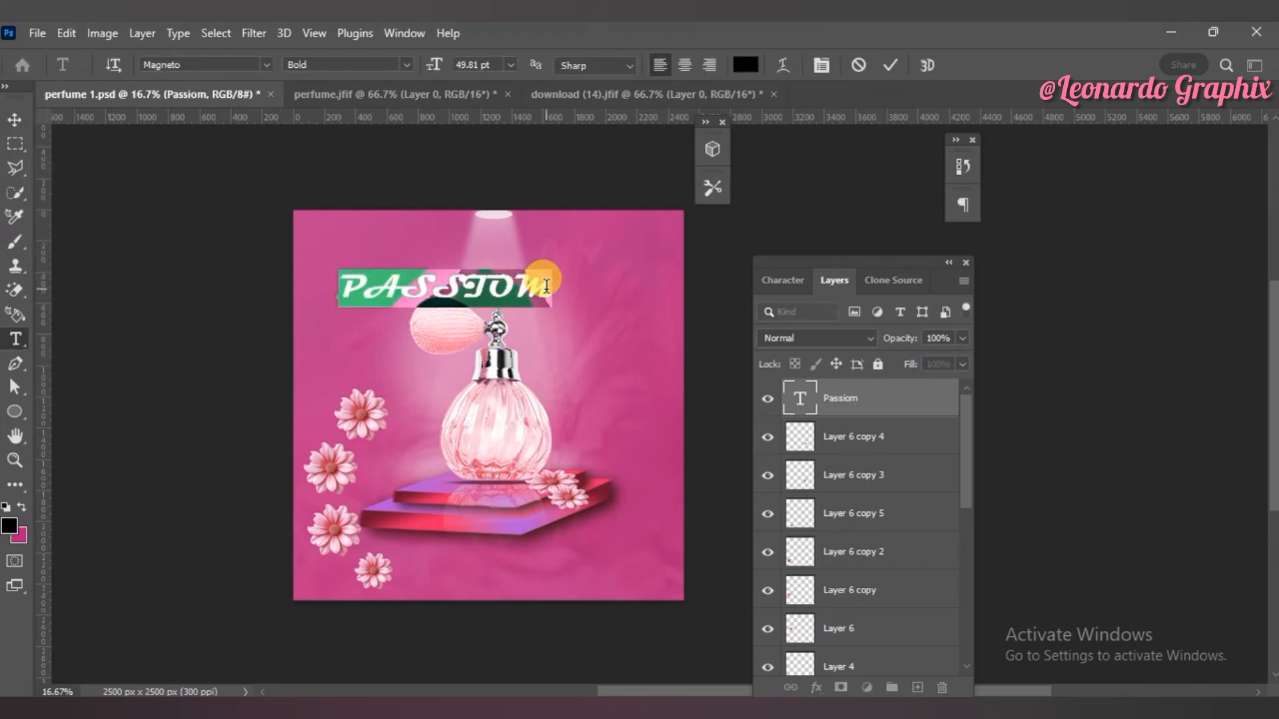
click(549, 290)
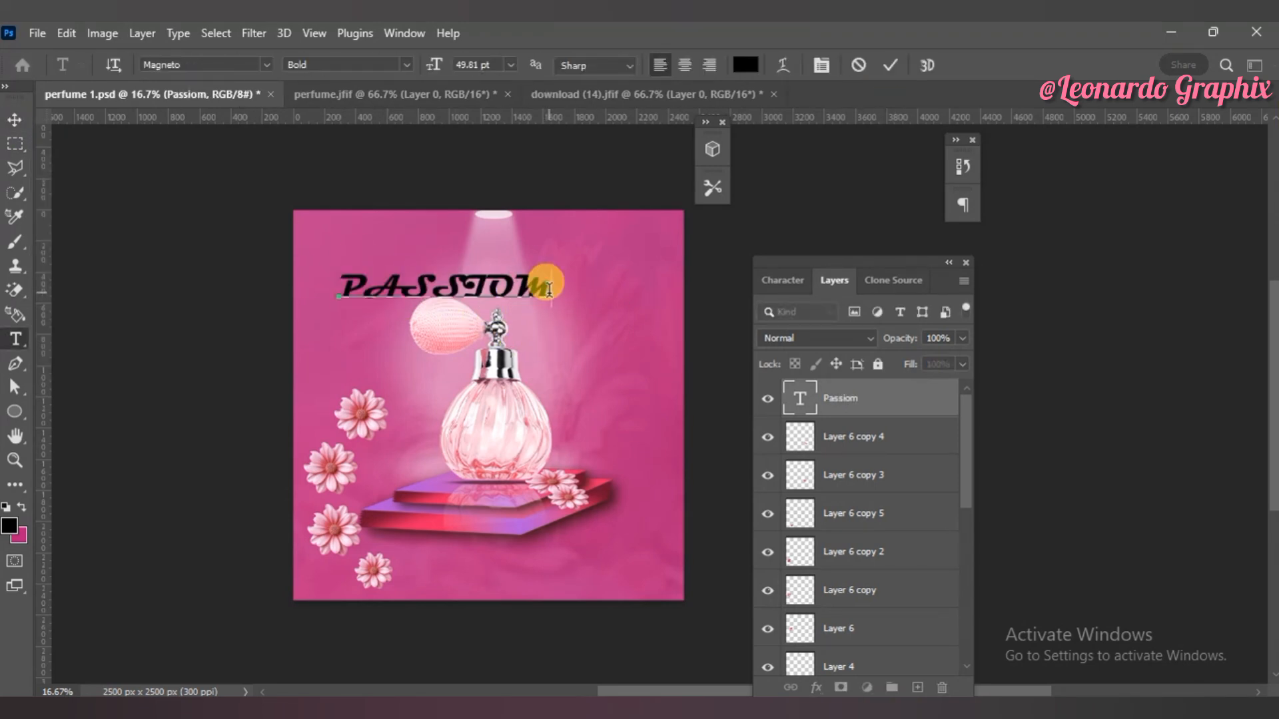
click(889, 65)
Step: Change the PASSION heading's font to Champion BQ
click(782, 279)
click(861, 315)
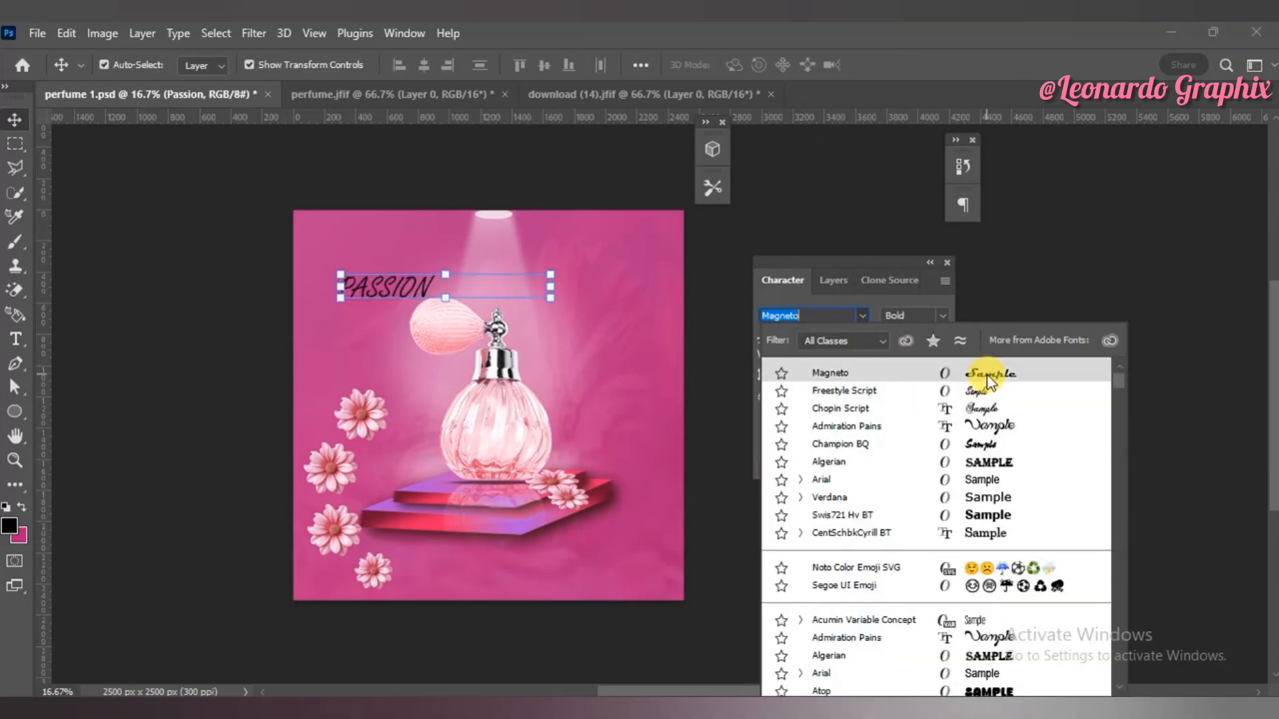
key(Down)
key(Down)
key(Down)
key(Down)
key(Return)
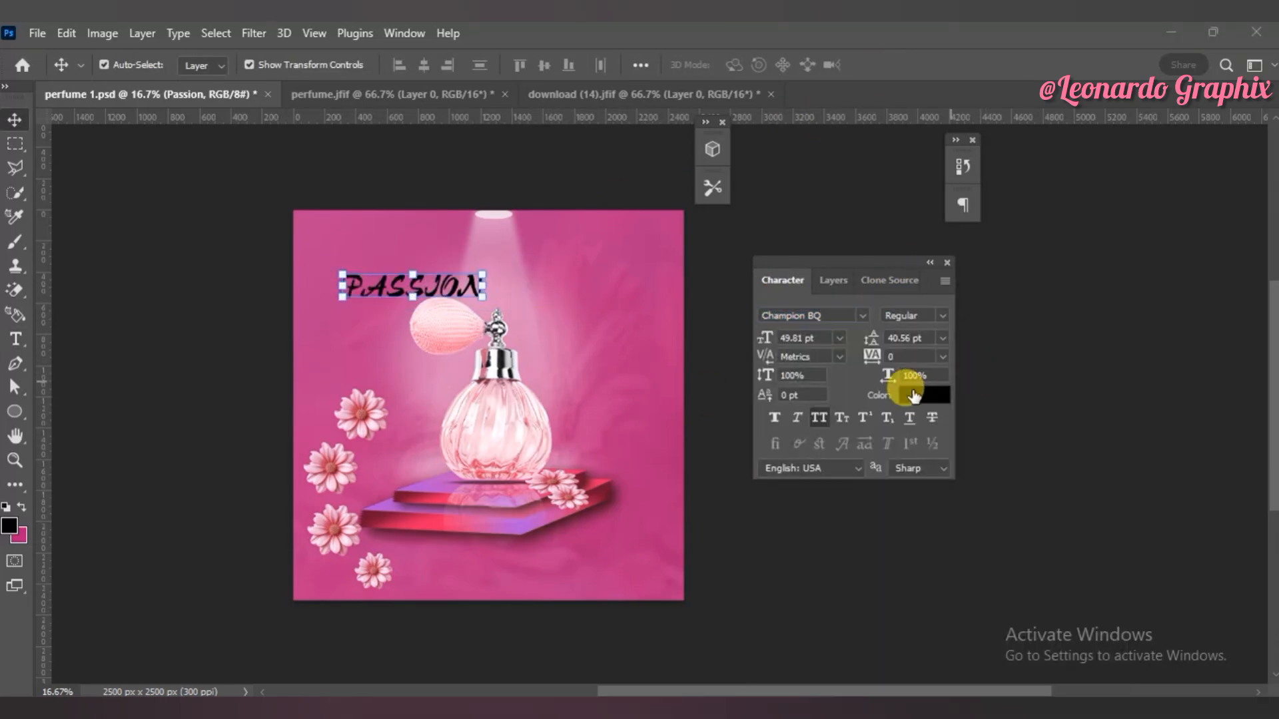
Step: Colour the PASSION heading white and move it toward the canvas's left edge
click(914, 396)
drag(129, 108, 110, 59)
click(508, 71)
drag(402, 294, 361, 283)
click(837, 280)
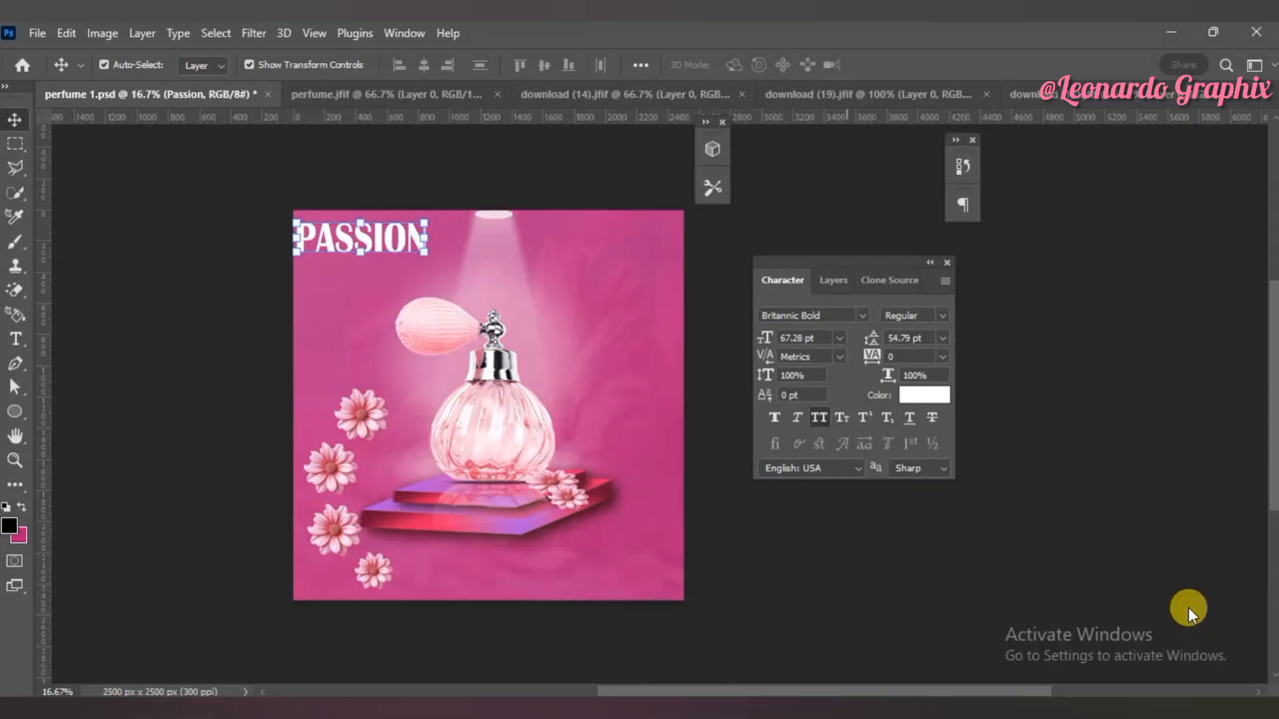
Step: Duplicate the PASSION heading below the platform and change the copy's text to LIVE FOR THE MOMENT
drag(400, 239, 554, 566)
double_click(564, 565)
text(LIVE FOR)
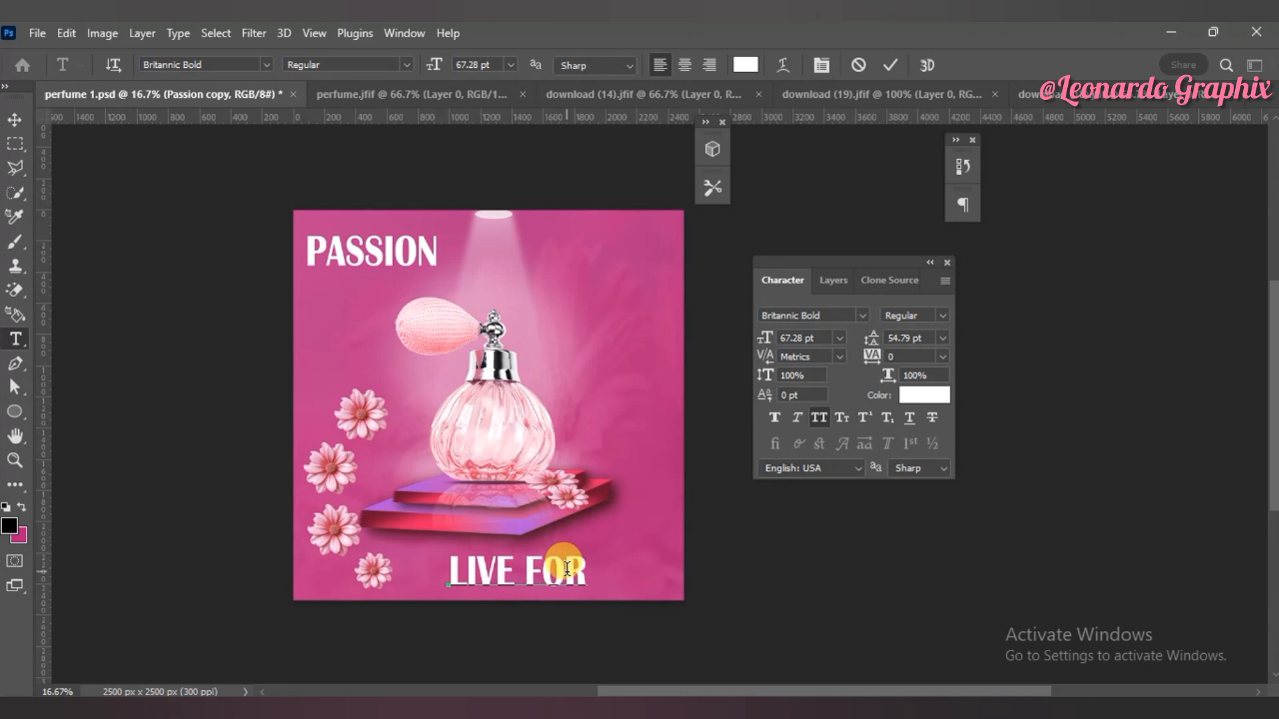
text(NT)
Step: Set the LIVE FOR THE MOMENT tagline's size to 41 pt and shift it slightly left and down
drag(449, 566, 873, 583)
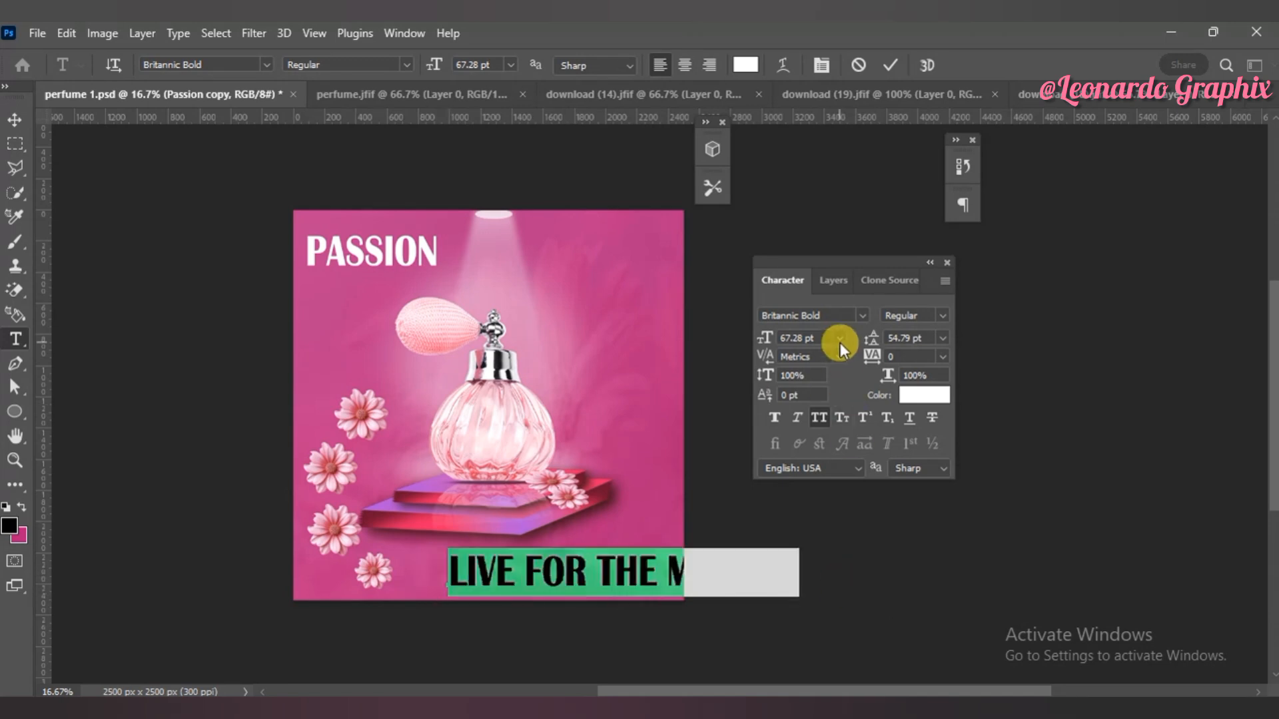
click(839, 338)
click(745, 338)
mouse_move(744, 338)
mouse_down()
mouse_move(728, 328)
mouse_move(747, 341)
mouse_up()
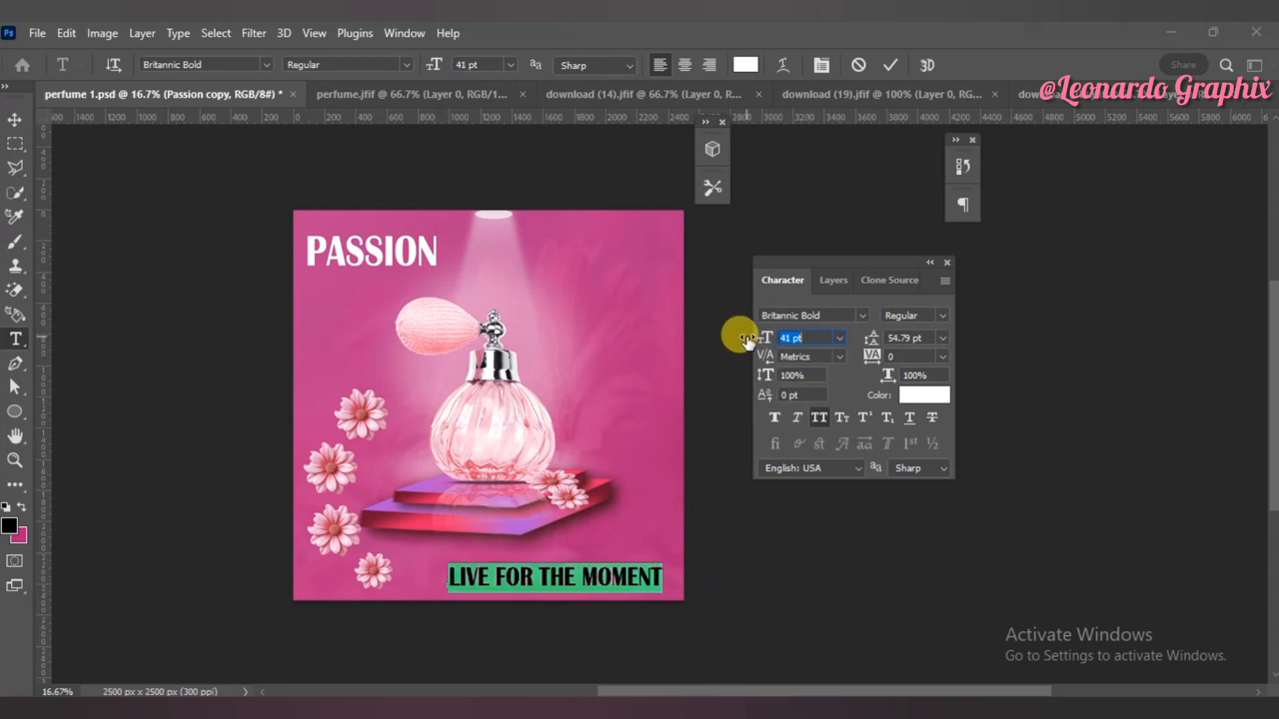
click(890, 68)
key(v)
drag(635, 574, 605, 586)
click(263, 286)
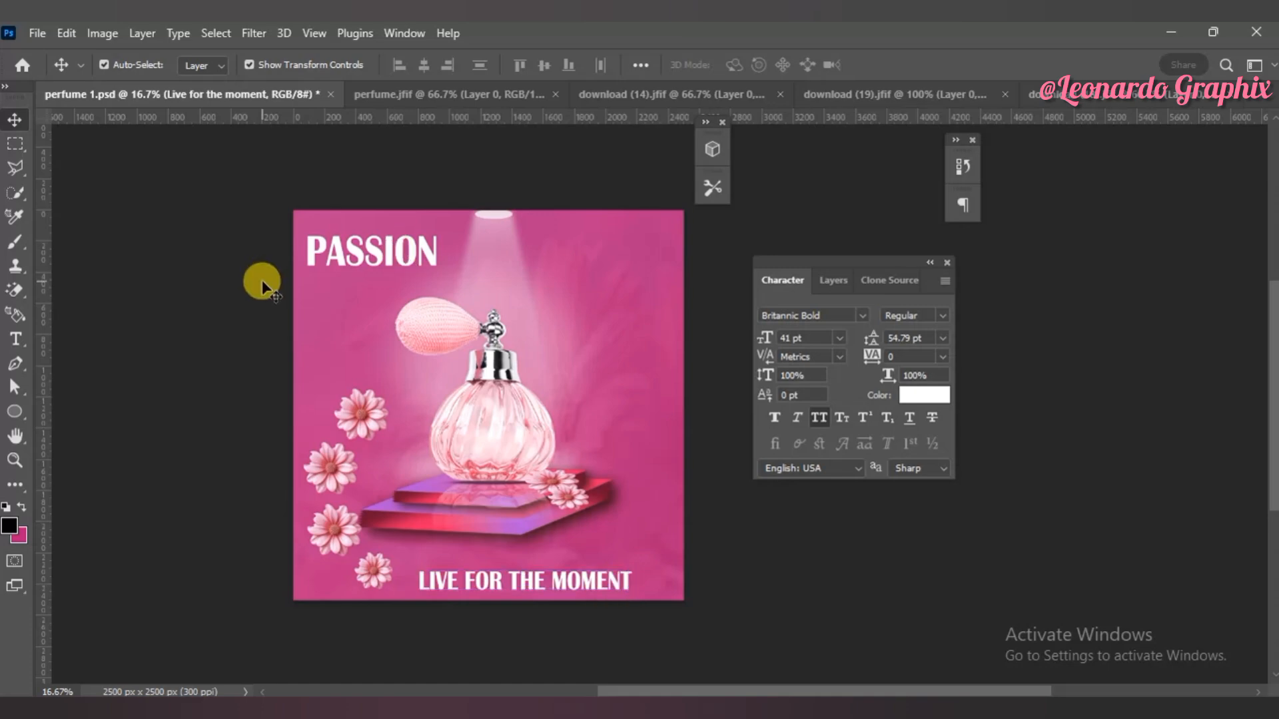
Step: Find the pink wave and ribbon graphic among the open documents and copy it into perfume 1.psd
click(1019, 94)
click(922, 94)
click(550, 94)
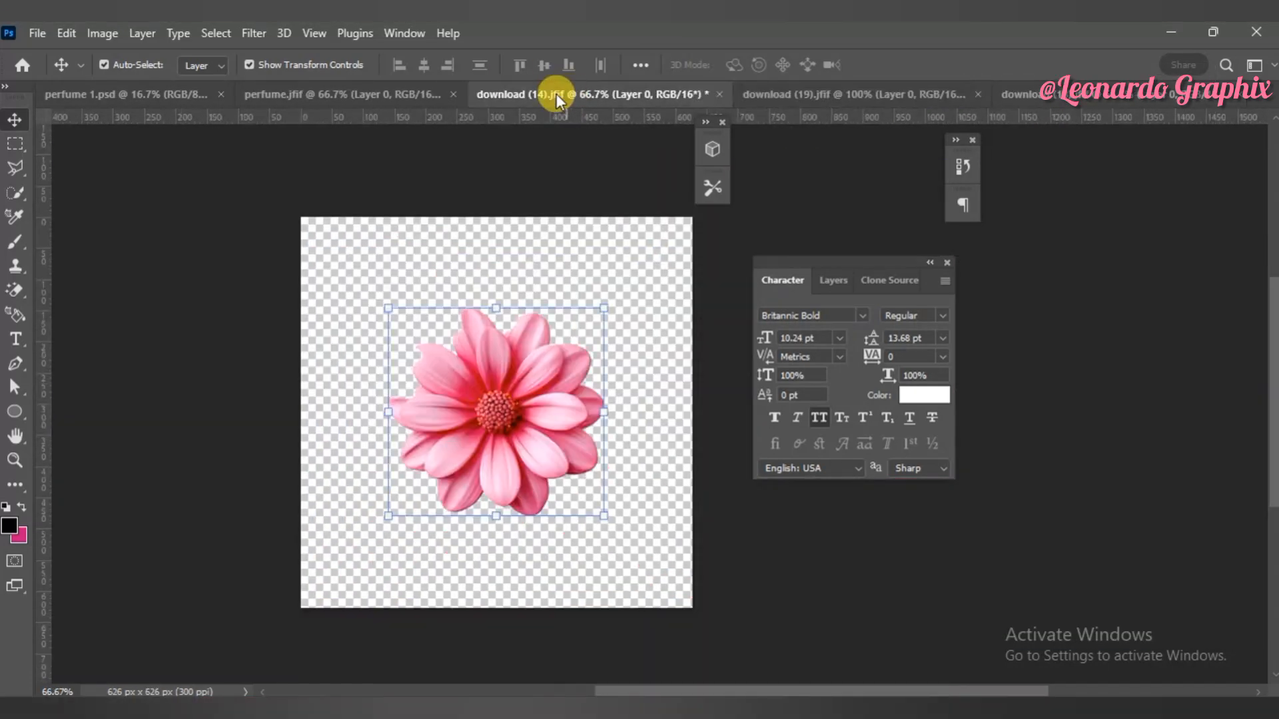
click(134, 93)
click(579, 362)
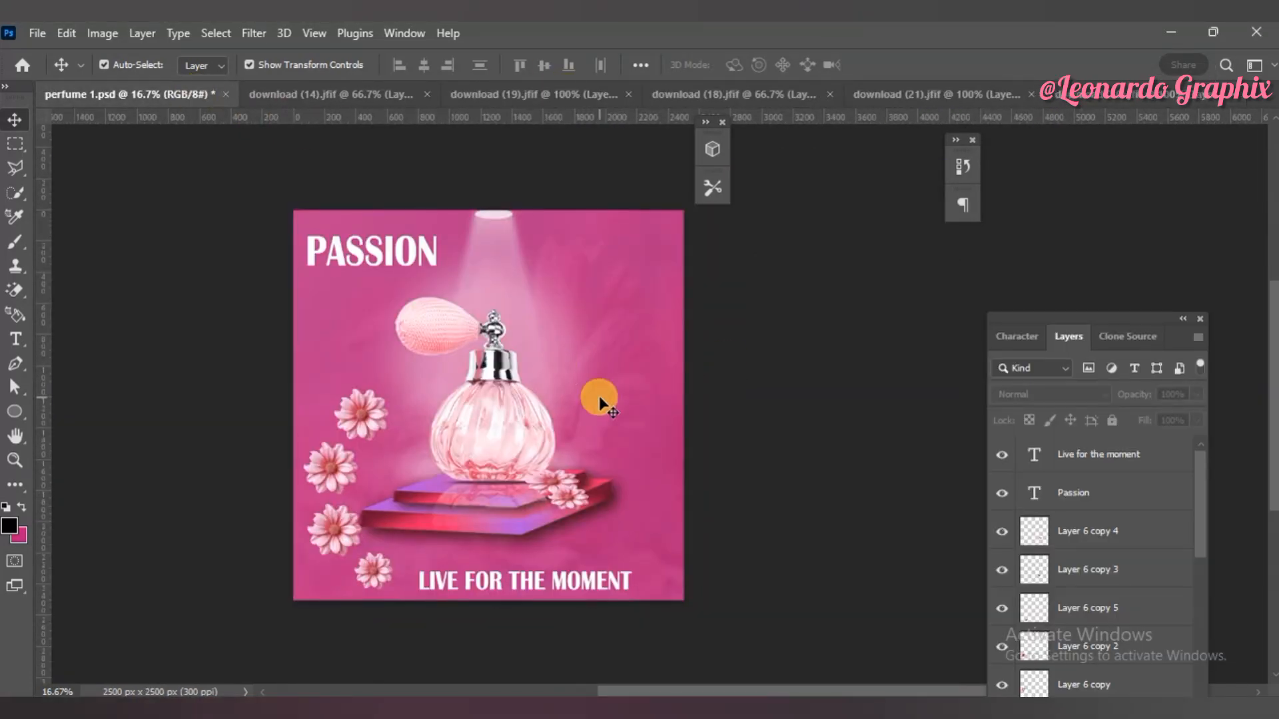
click(1126, 94)
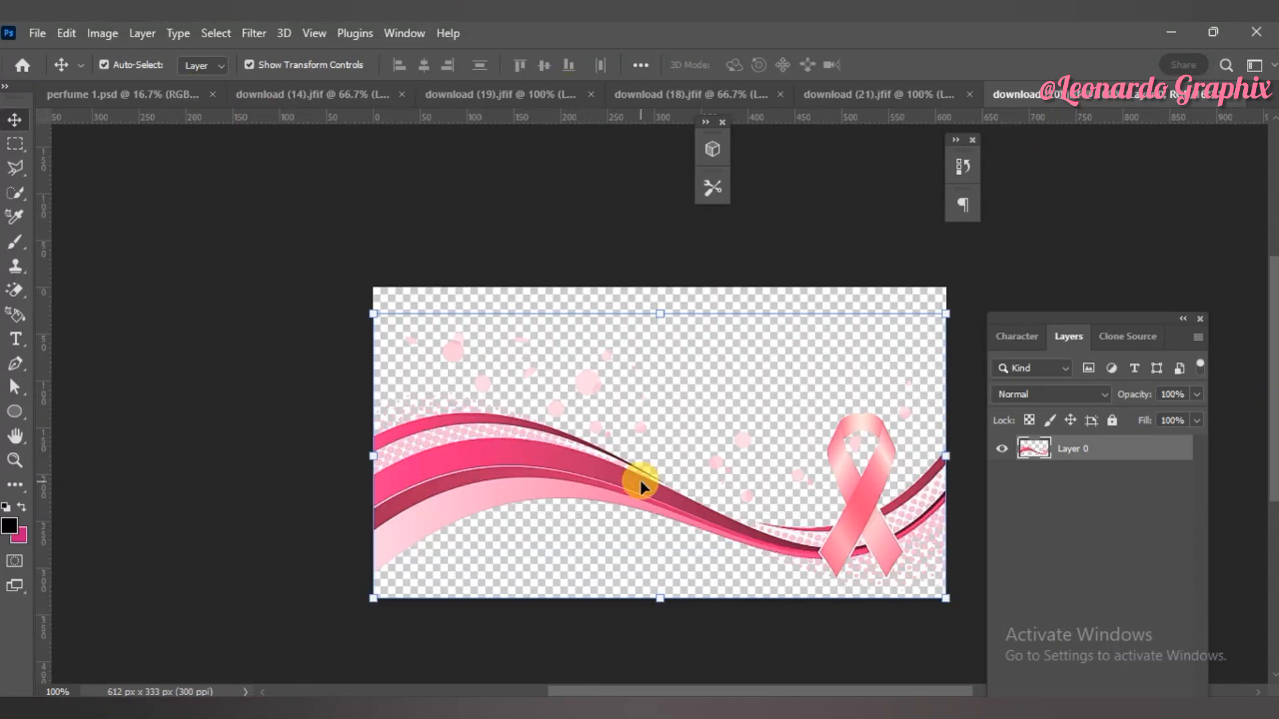
drag(641, 481, 294, 556)
Step: Scale the wave and ribbon graphic to the canvas's full width along its lower edge and stretch it taller
key(y)
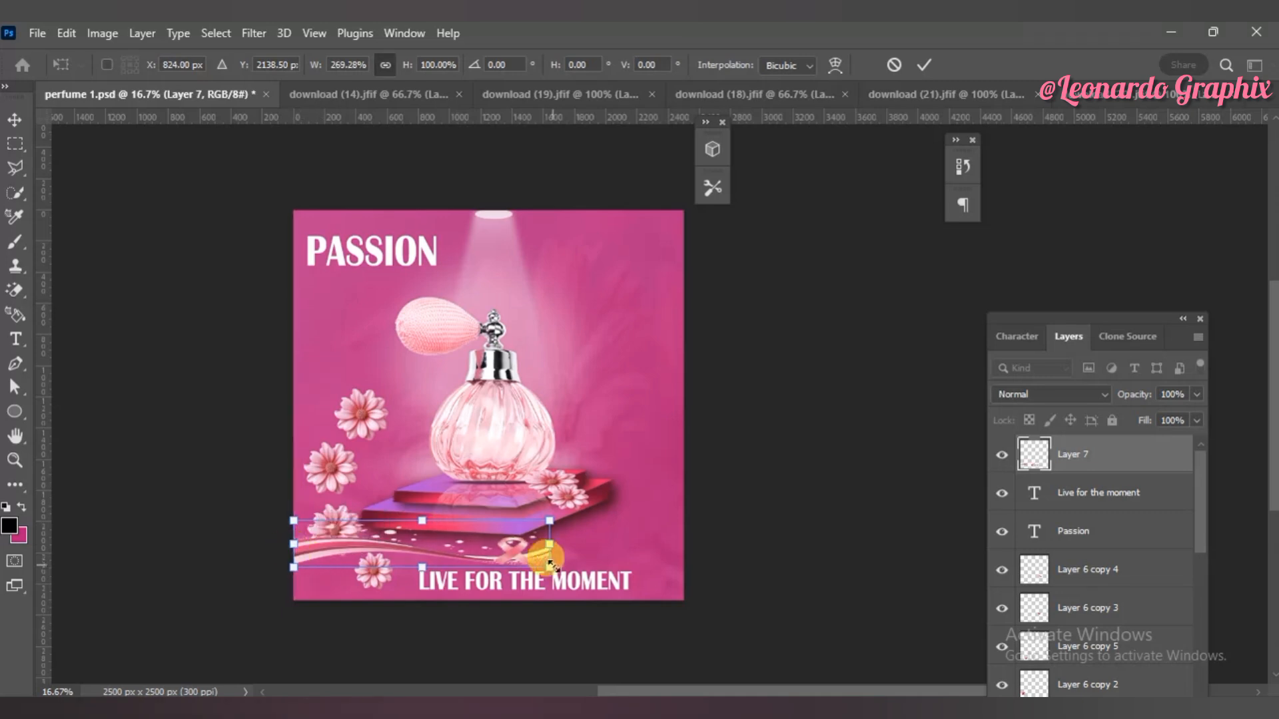
drag(548, 567, 684, 600)
drag(489, 520, 488, 491)
key(Return)
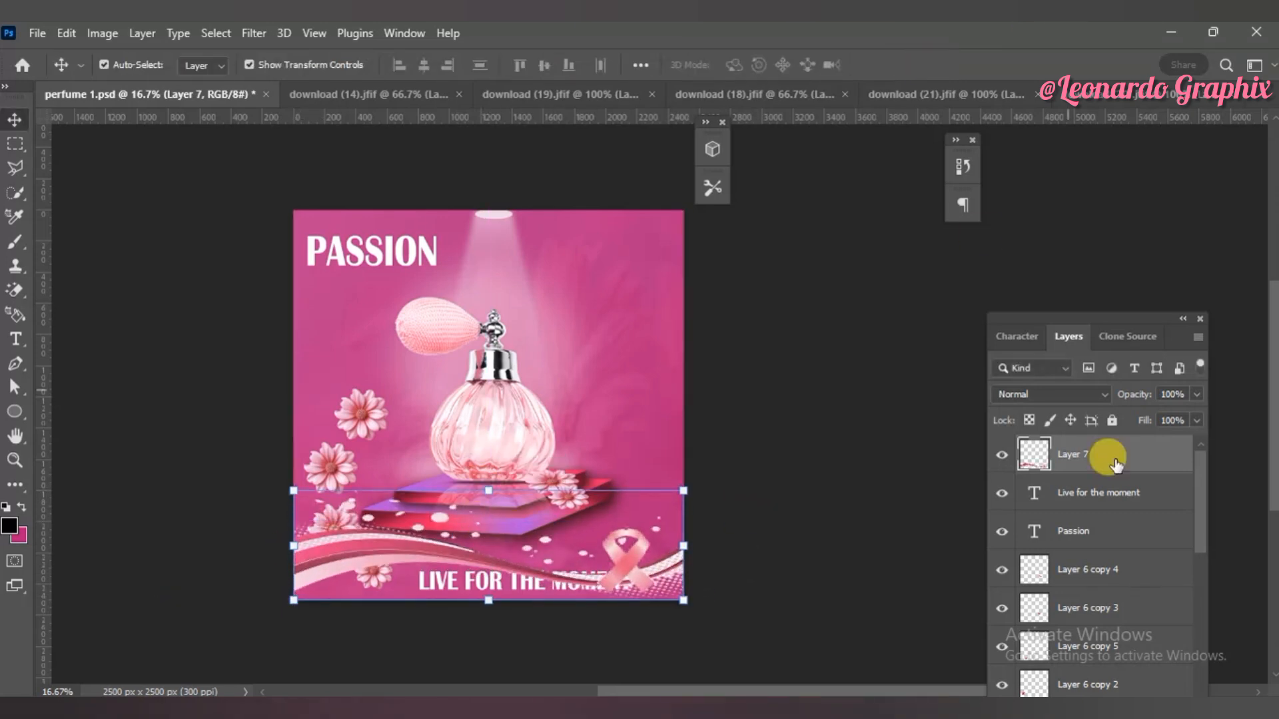
Step: Place the wave's Layer 7 beneath the Passion text layer and raise the flower layer Layer 6 copy 2 above it
drag(1104, 451, 1155, 516)
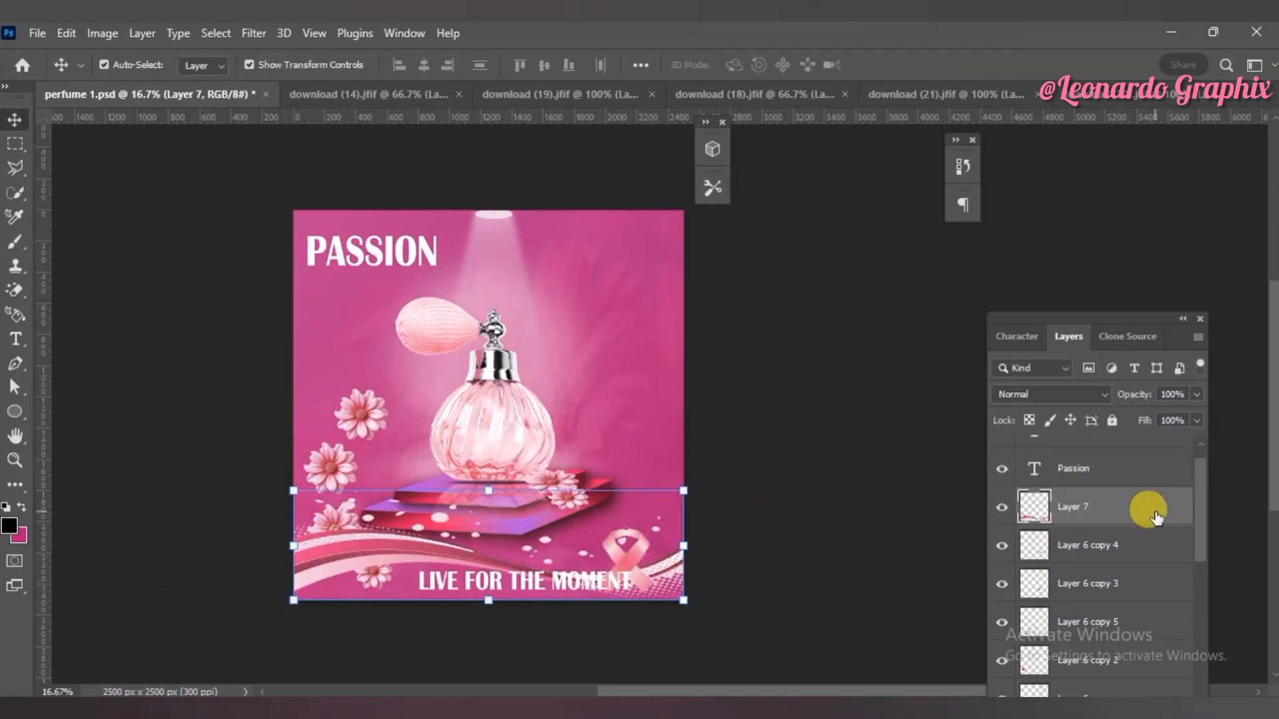
click(1065, 622)
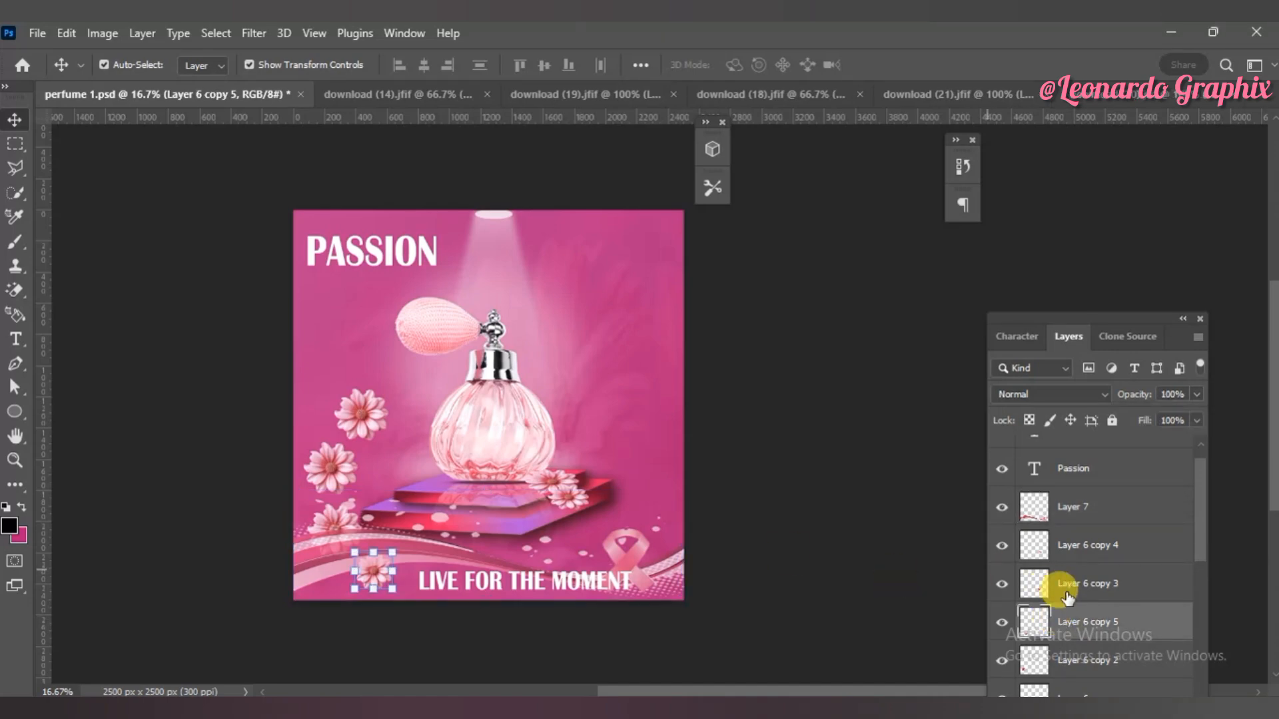
click(1086, 663)
drag(1076, 664, 1046, 501)
click(863, 546)
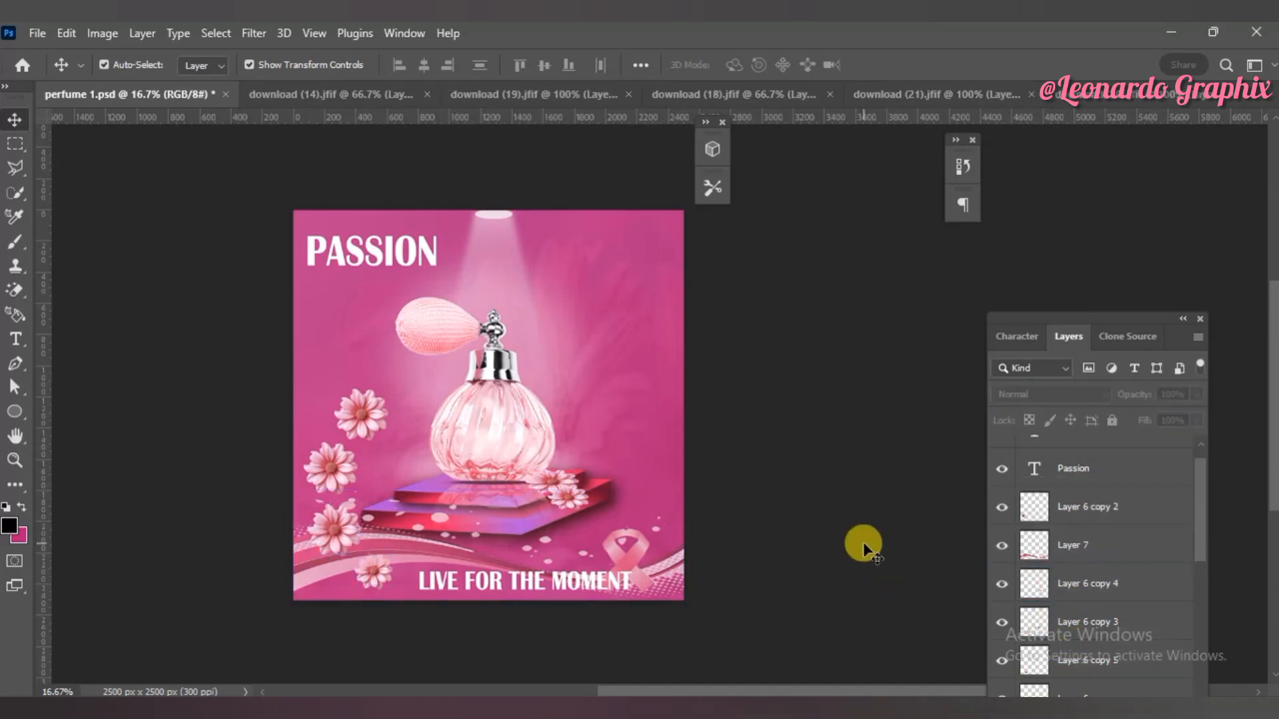
Step: Move the LIVE FOR THE MOMENT tagline left, clear of the ribbon
scroll(1202, 526, up, 1)
drag(572, 578, 543, 578)
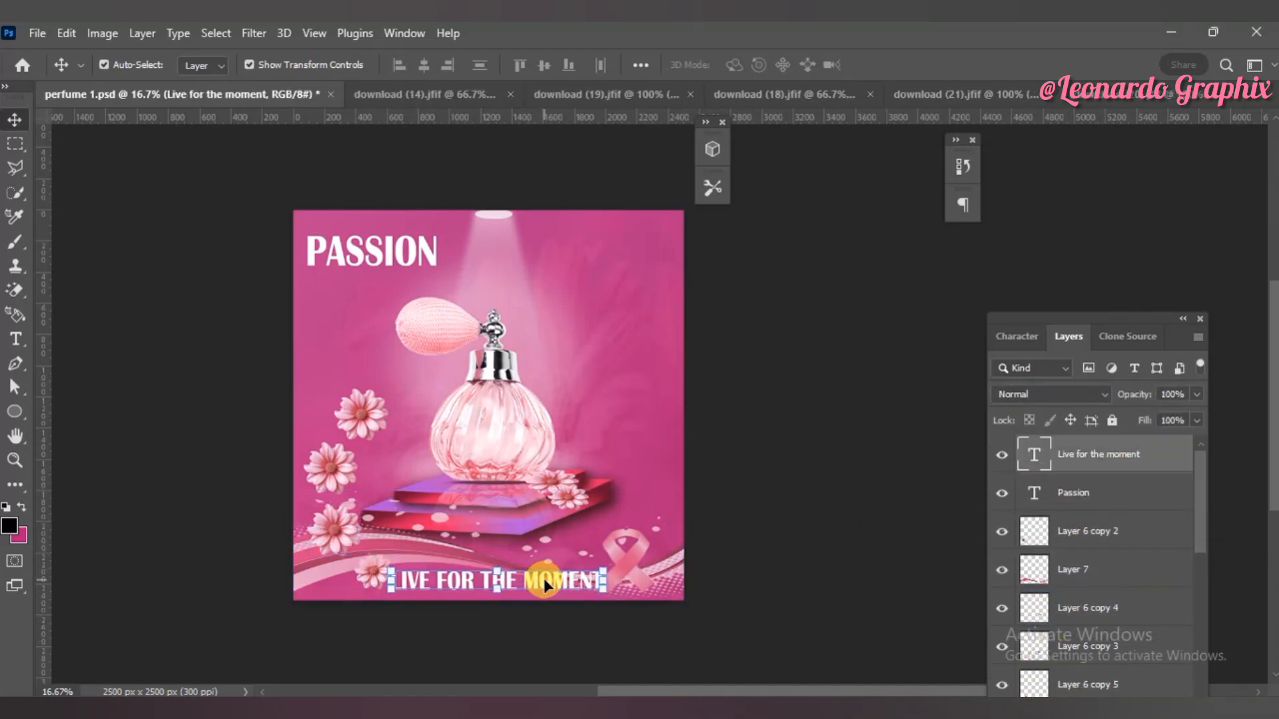
Step: Duplicate the PASSION heading, change the copy's text to PERFUME, scale it to about 57% and place it just beneath PASSION
click(789, 429)
drag(421, 248, 422, 286)
double_click(433, 284)
text(PERFUME)
click(889, 64)
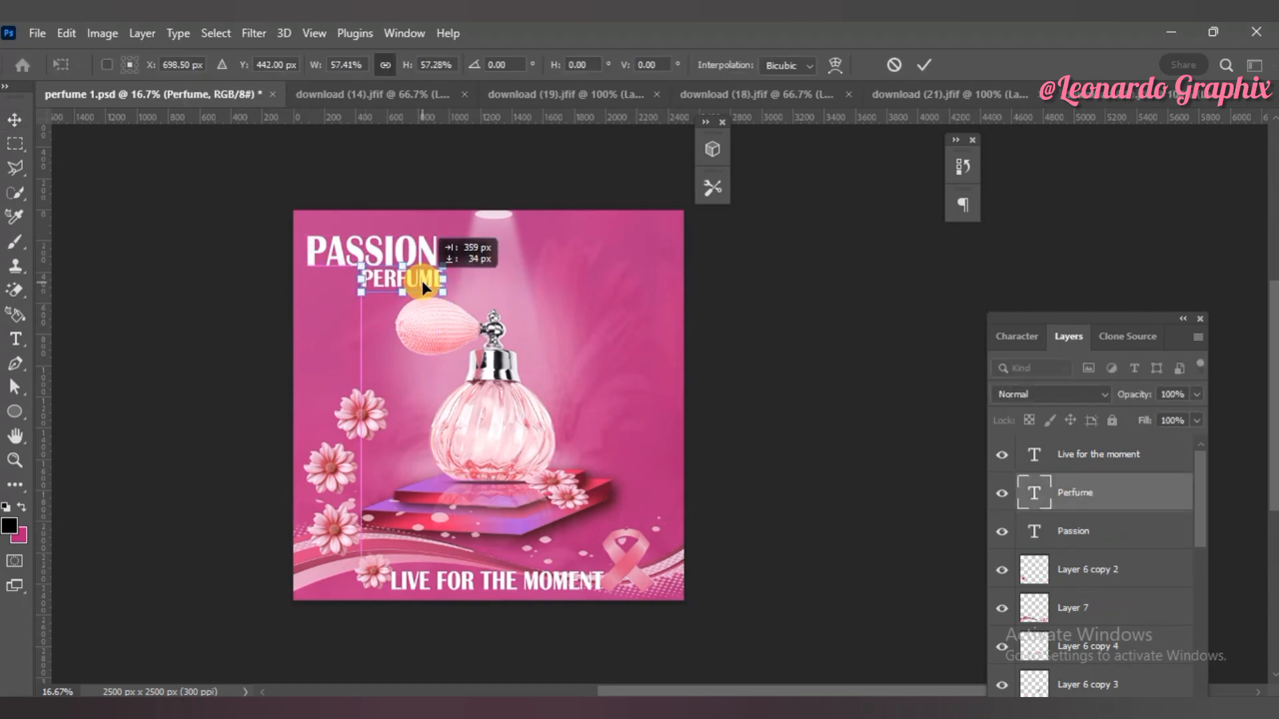
click(924, 64)
click(864, 326)
Step: Copy the floral ribbon from download (21).jfif into perfume 1.psd, enlarge it and position it over the bottle
click(907, 94)
drag(715, 406, 187, 100)
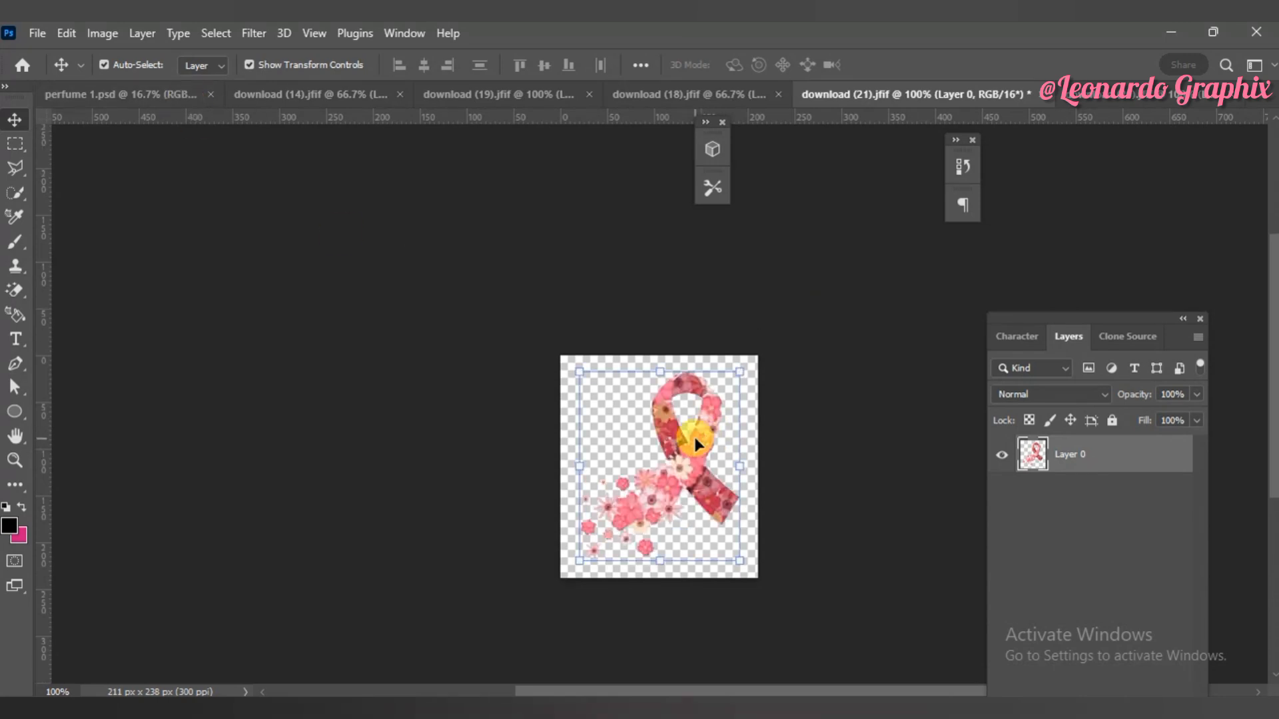
drag(693, 434, 628, 539)
click(617, 303)
drag(576, 460, 510, 404)
click(923, 65)
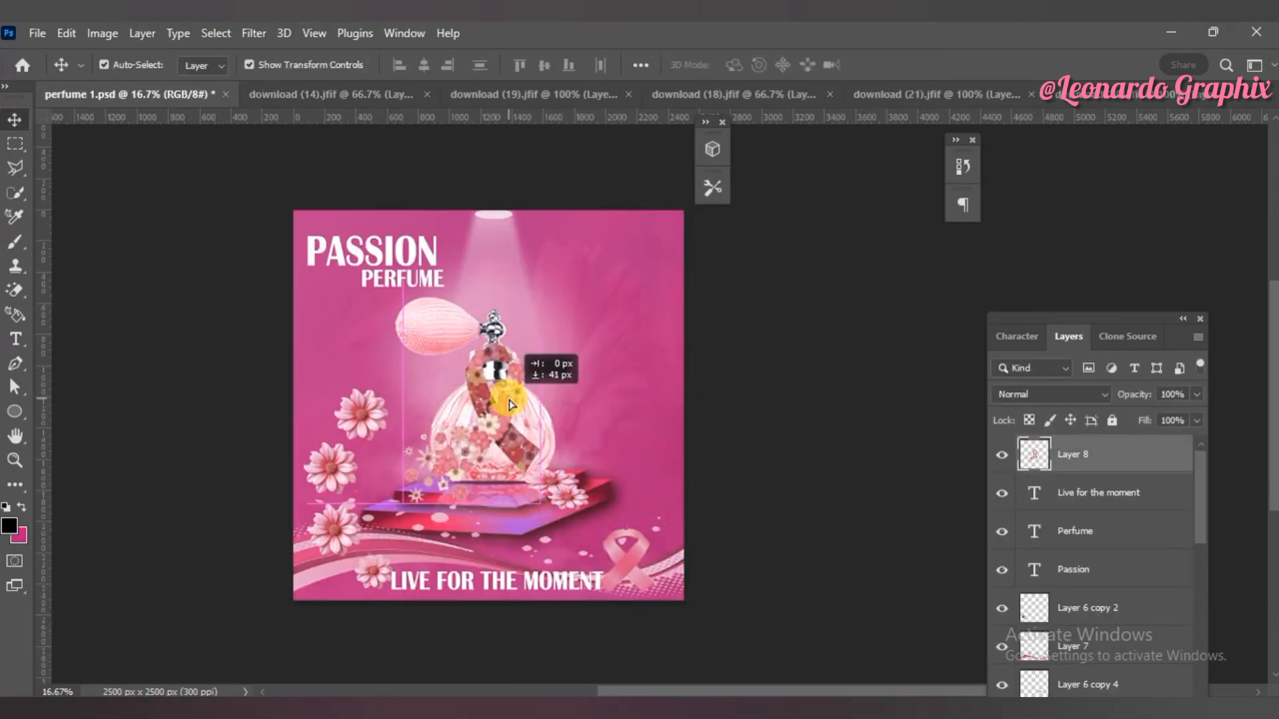
Step: Erase the part of the floral ribbon covering the bottle's metal neck, using the Eraser at 66% flow
click(20, 289)
right_click(25, 298)
click(69, 287)
click(468, 65)
click(440, 84)
drag(454, 333, 467, 348)
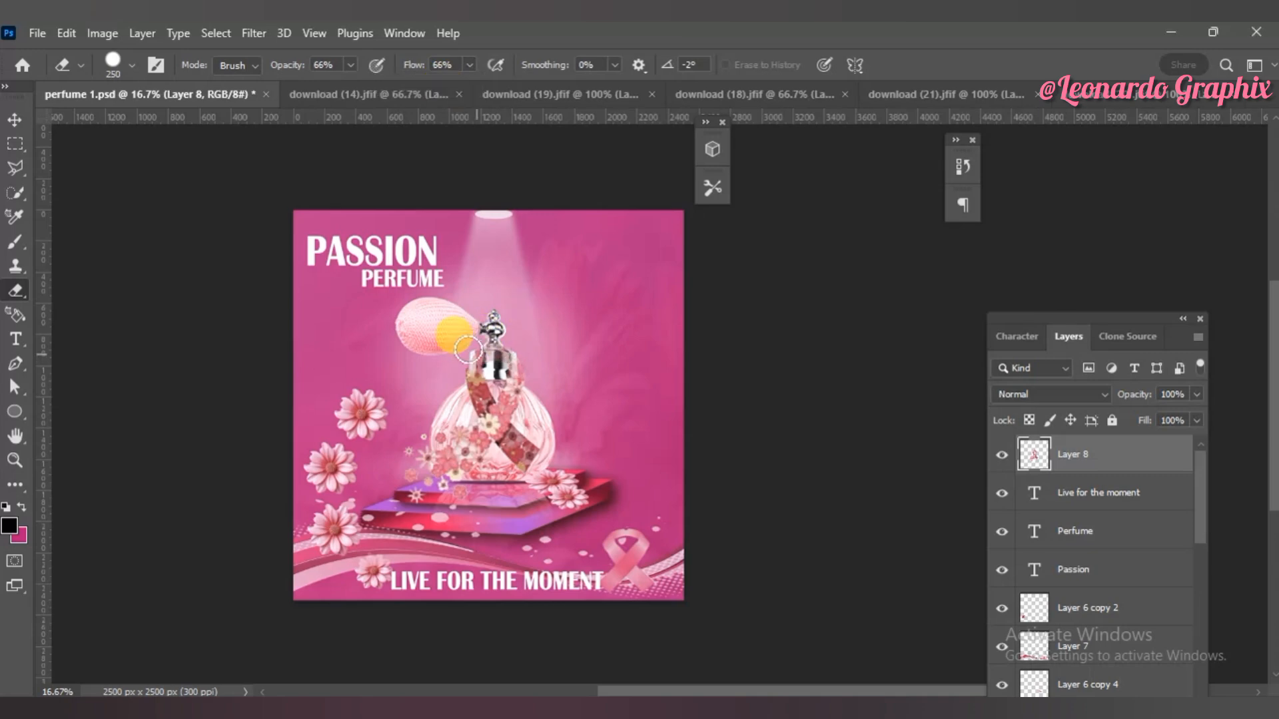
click(14, 121)
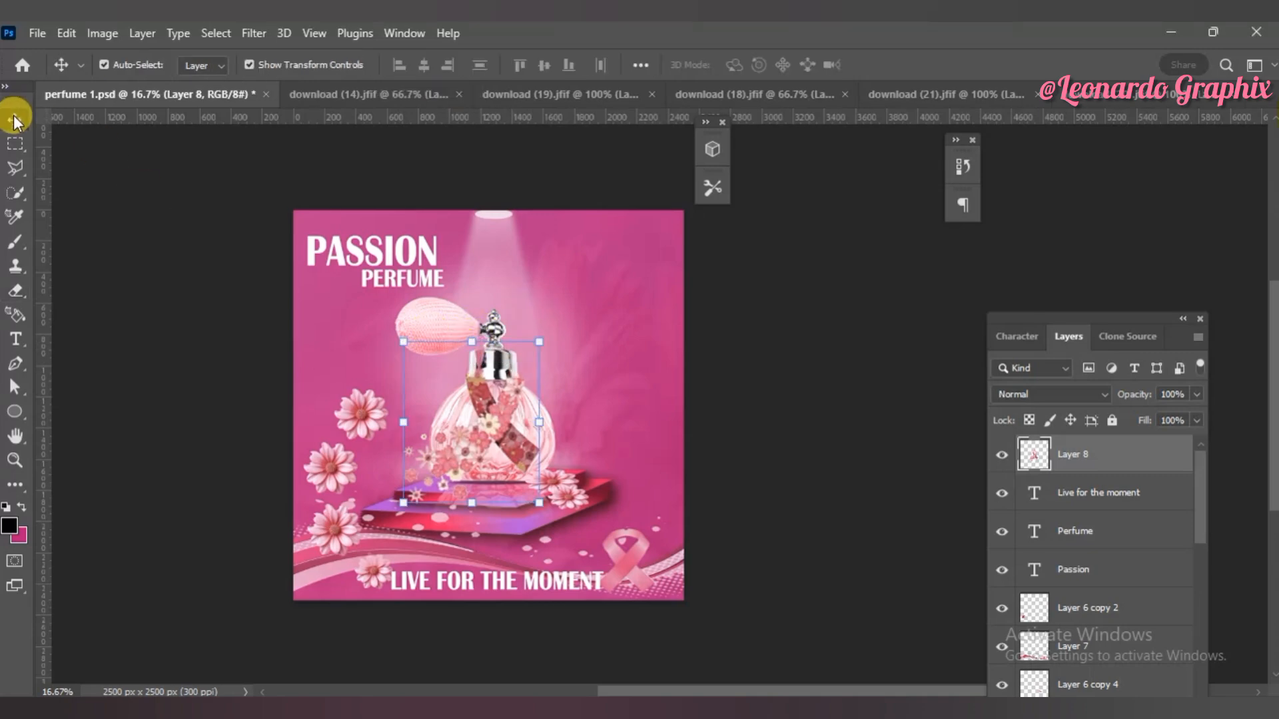
Step: Give the floral ribbon's Layer 8 an Inner Glow effect, with Stroke and Inner Shadow switched off
drag(1053, 323, 1084, 99)
click(1075, 519)
click(1109, 387)
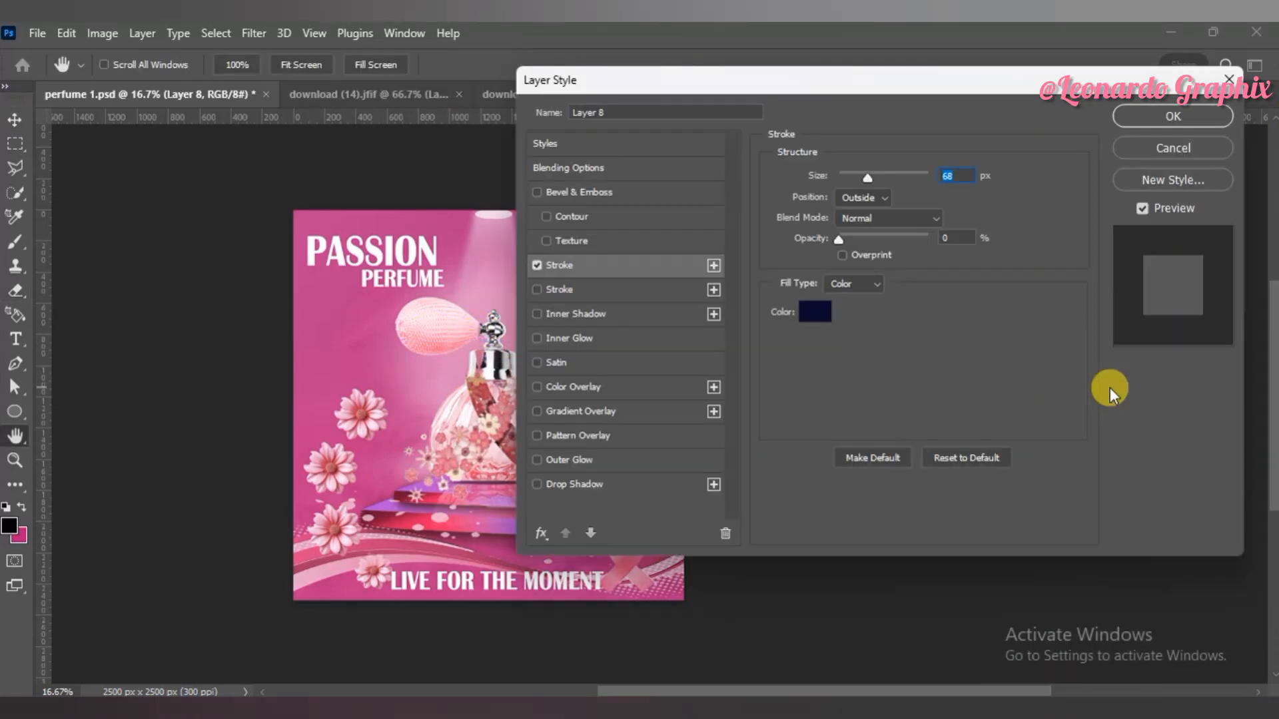
drag(752, 81, 825, 95)
click(663, 327)
click(657, 351)
click(640, 328)
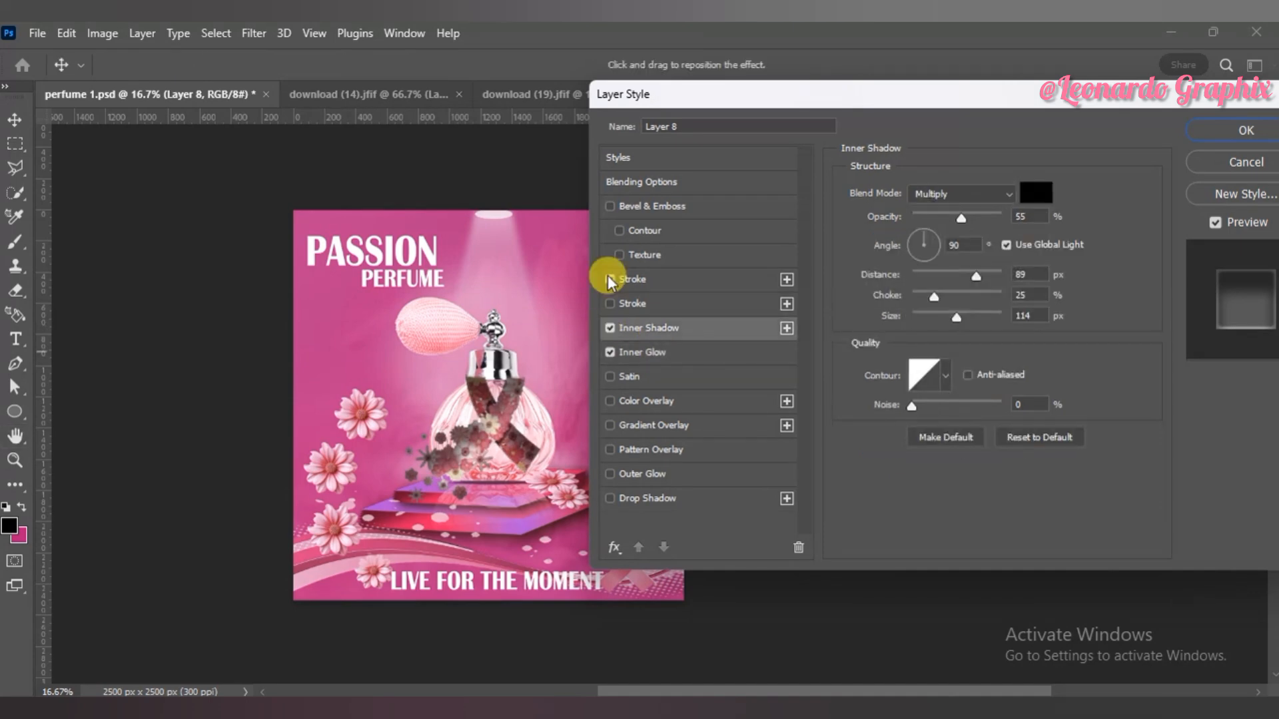
click(609, 277)
click(611, 328)
click(1240, 130)
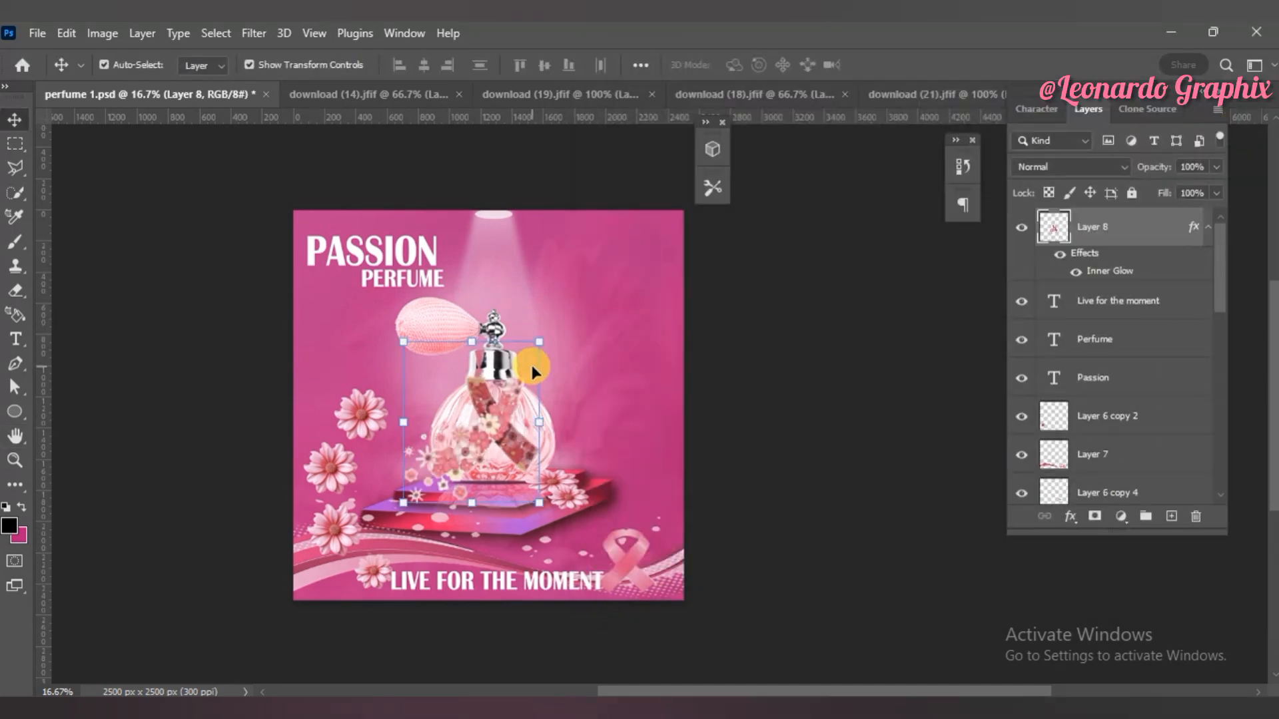
key(e)
click(15, 120)
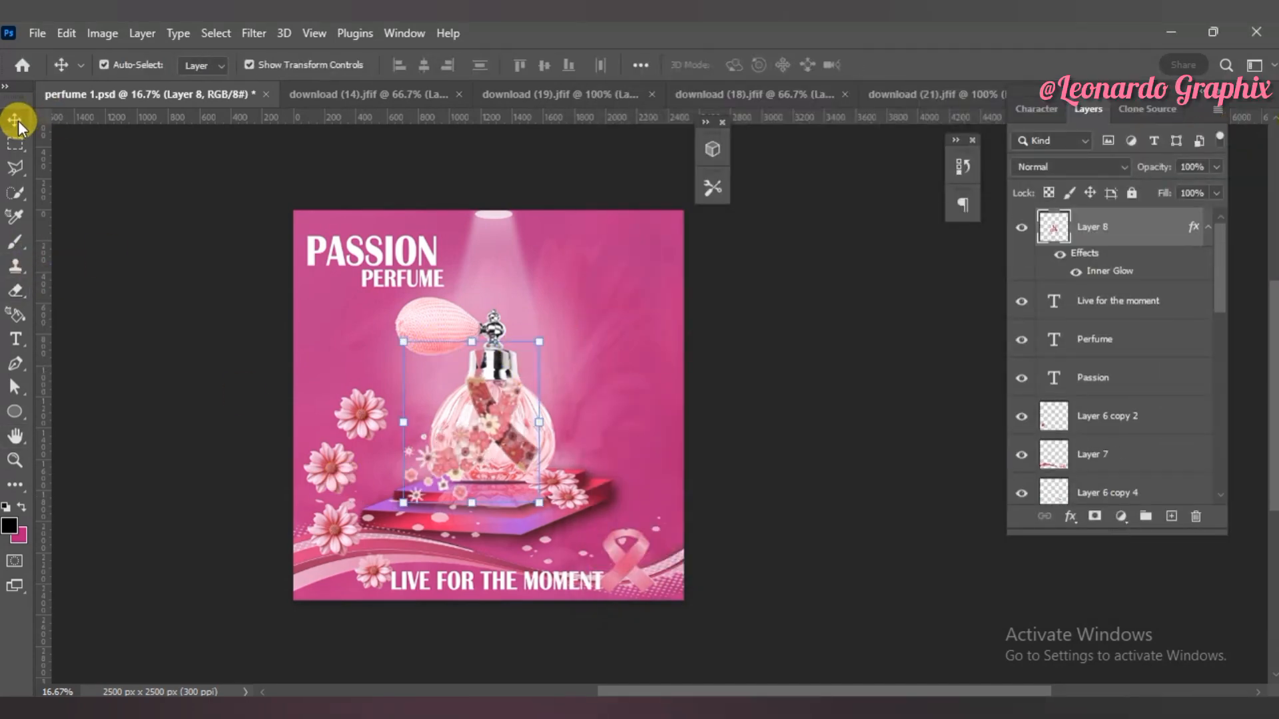
Step: Apply a drop shadow to both the PASSION and PERFUME text, with 100% opacity, 151° angle, 50 px distance and 92 px size
click(393, 250)
click(1071, 516)
click(1106, 506)
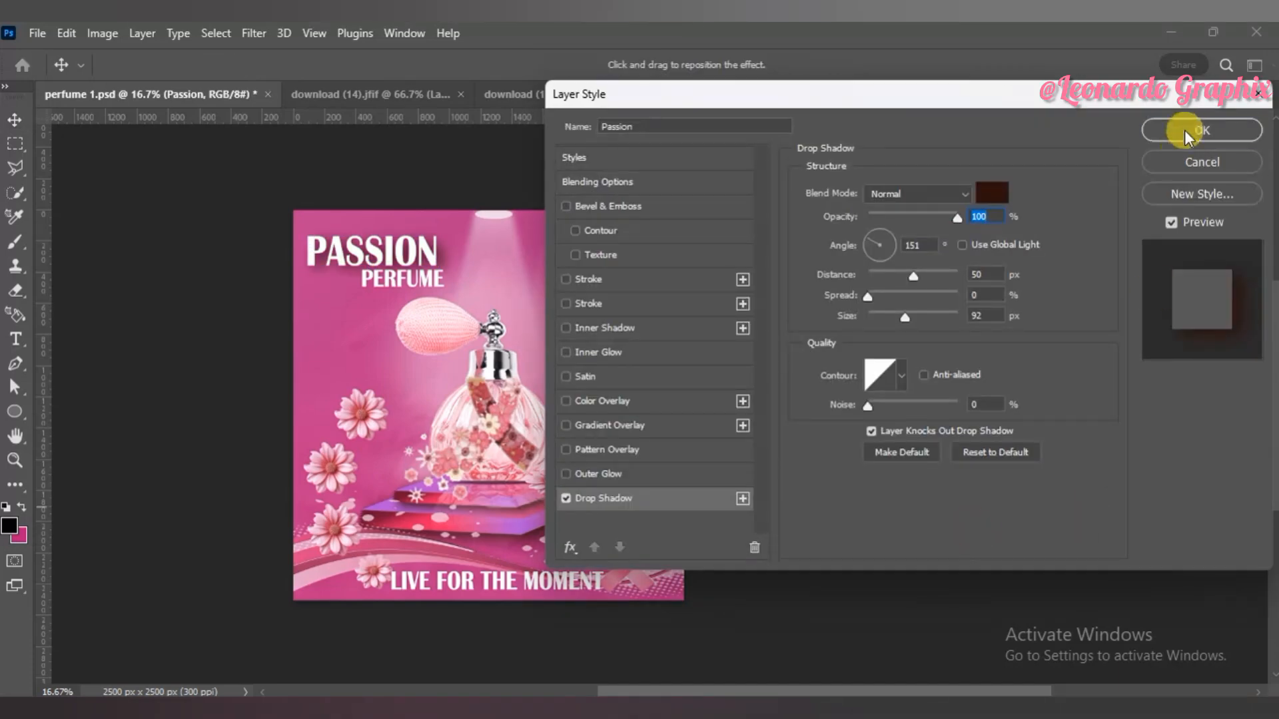
click(1184, 130)
click(428, 275)
click(1070, 516)
click(1098, 506)
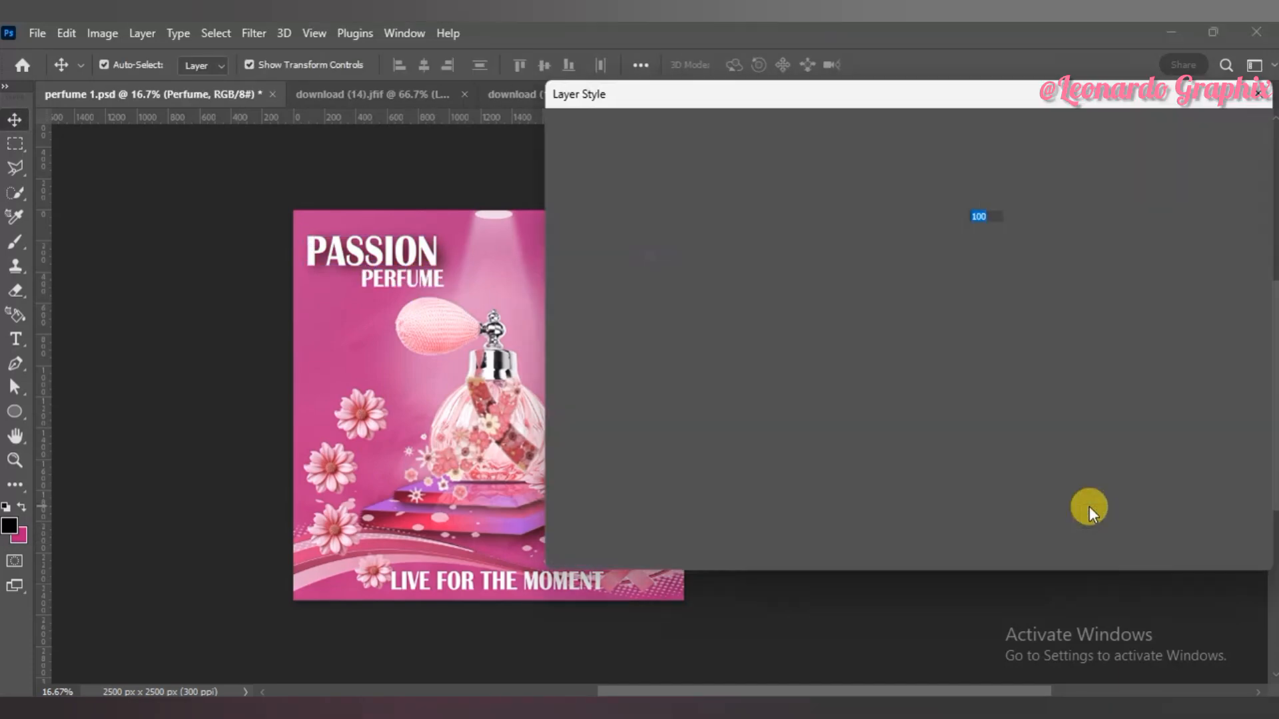
click(1192, 132)
Step: Add an Outer Glow and a Drop Shadow to the LIVE FOR THE MOMENT tagline
click(496, 580)
click(1069, 516)
click(1099, 492)
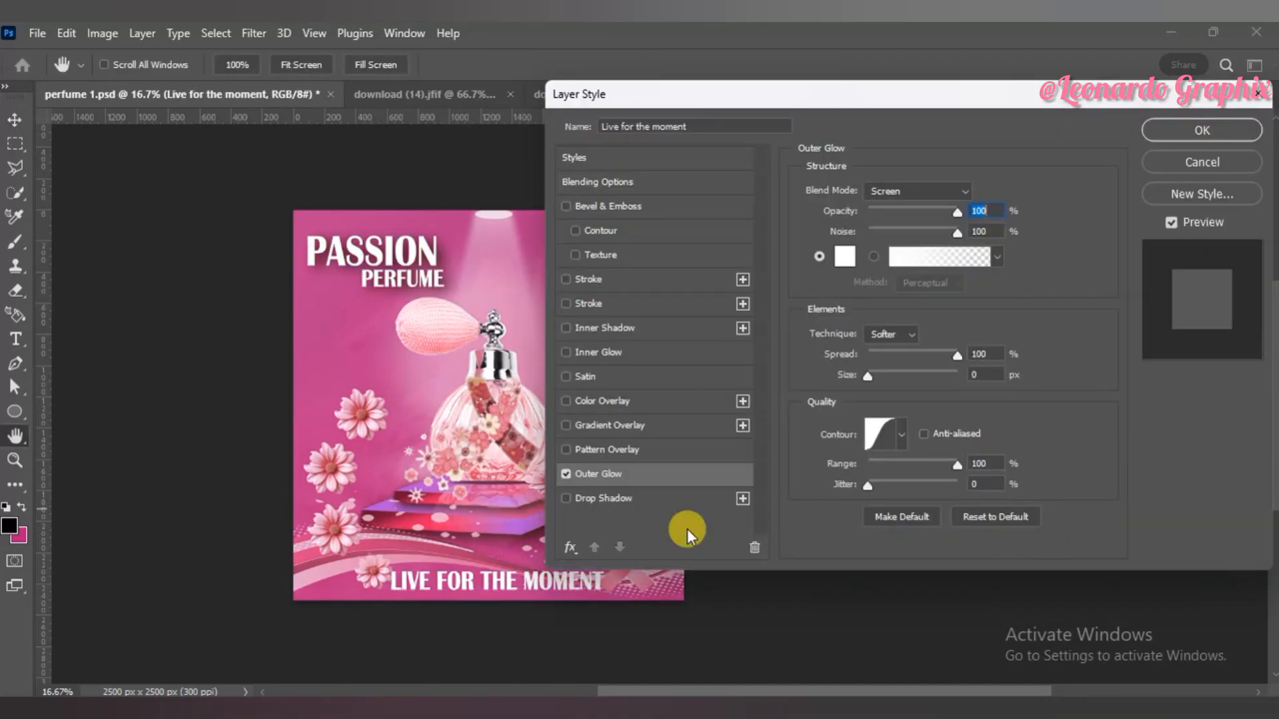
click(622, 500)
click(1195, 130)
click(753, 446)
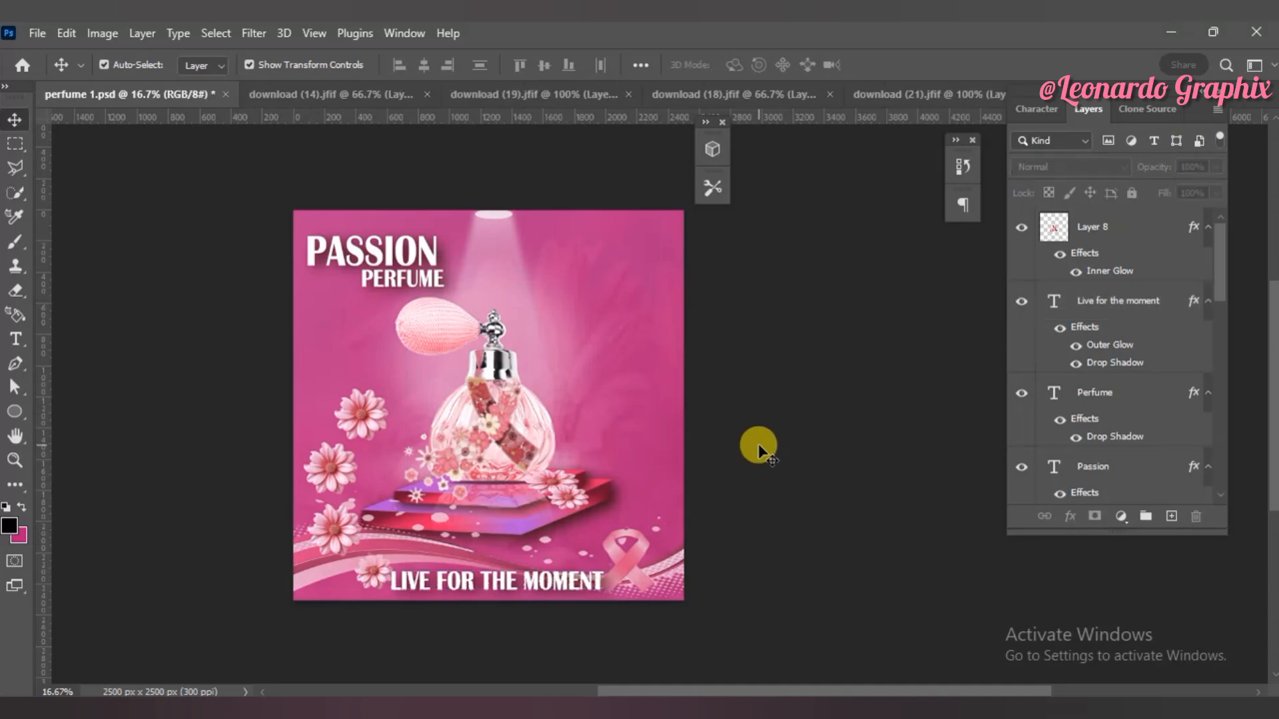
Step: Draw a filled black circle on a new layer, in the empty area right of the bottle's top
click(14, 412)
right_click(26, 420)
click(19, 414)
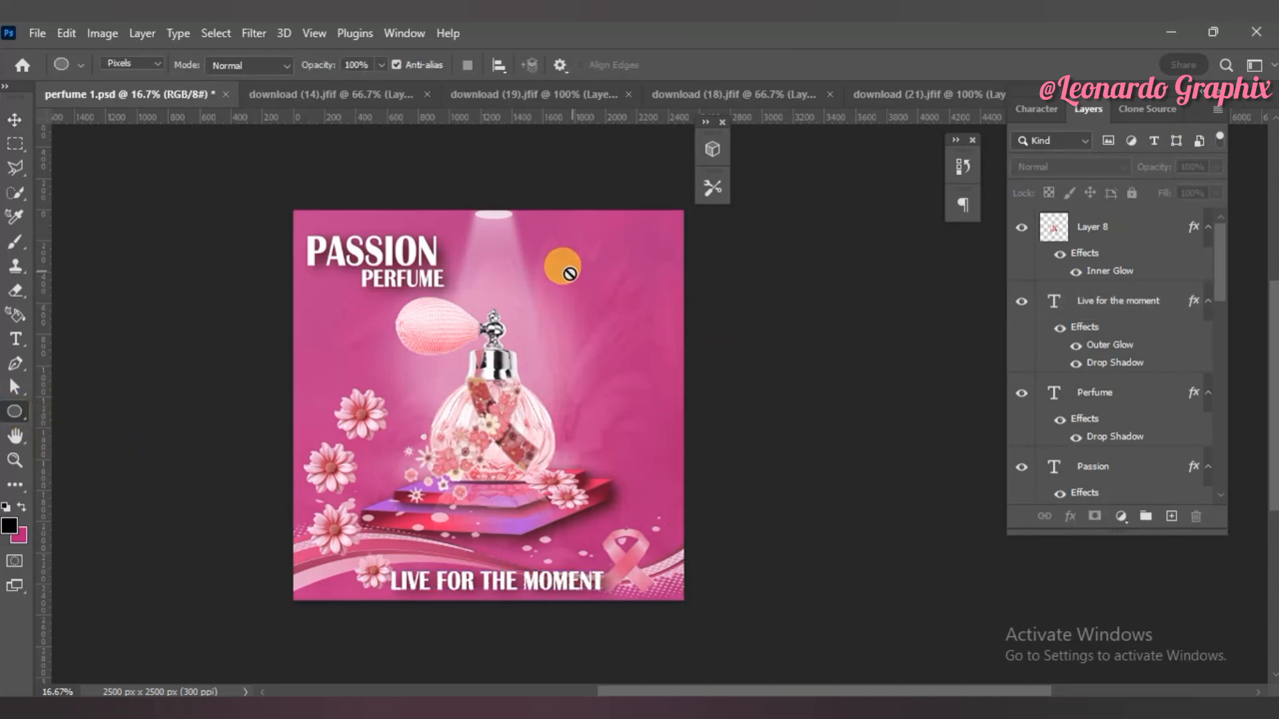
click(1170, 516)
drag(585, 275, 666, 358)
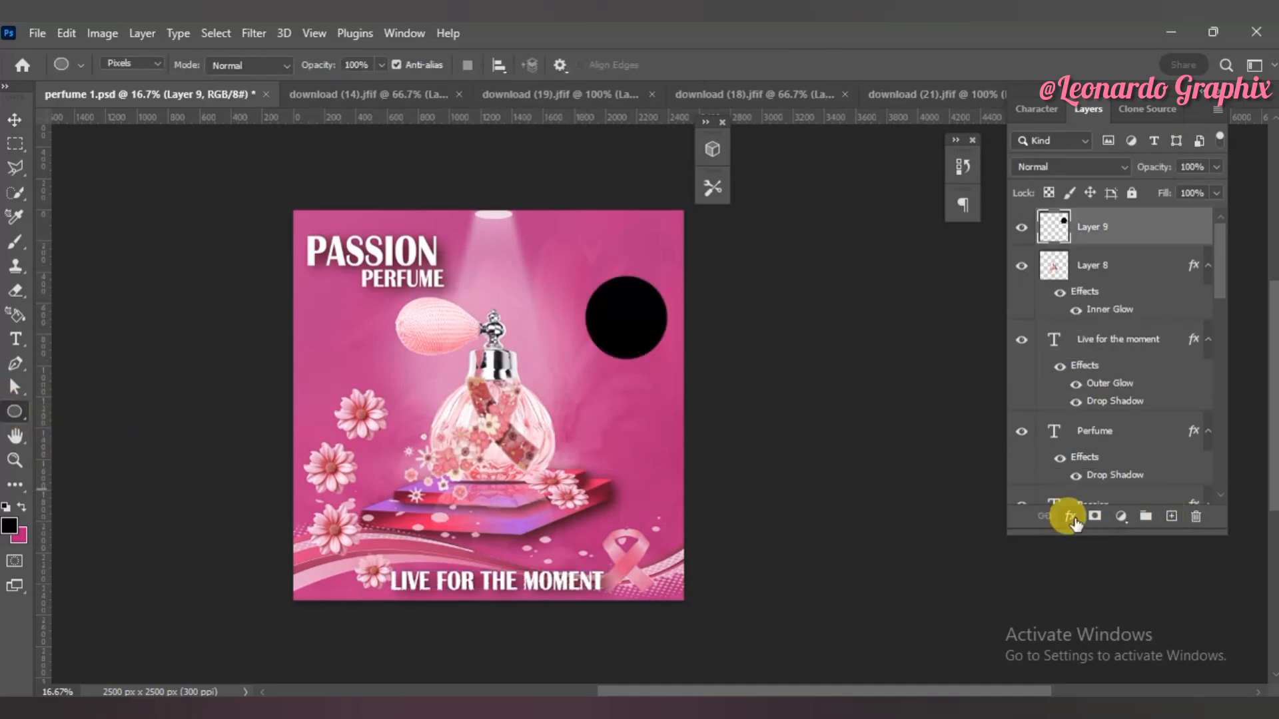
Step: Apply a reflected Gradient Overlay to the black circle, using the blue-to-pink Pink_17 preset
click(1070, 517)
click(1108, 462)
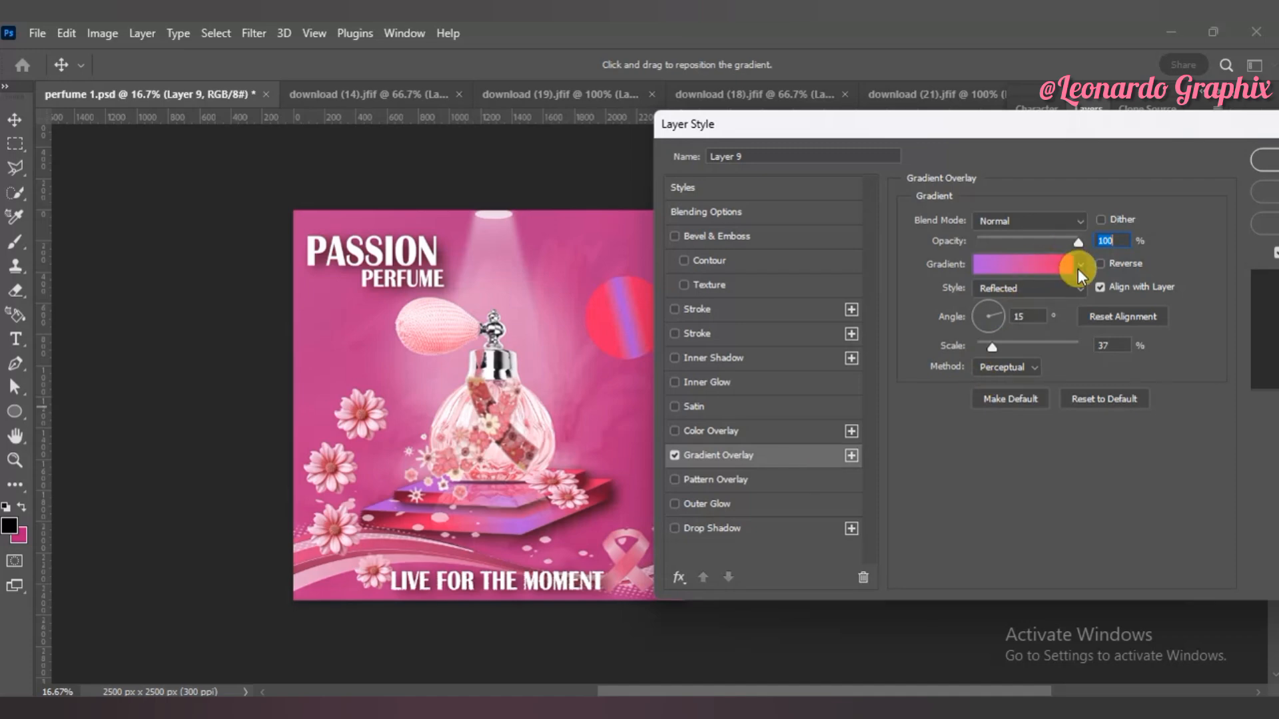
click(1077, 269)
click(925, 385)
scroll(1104, 331, down, 2)
click(947, 338)
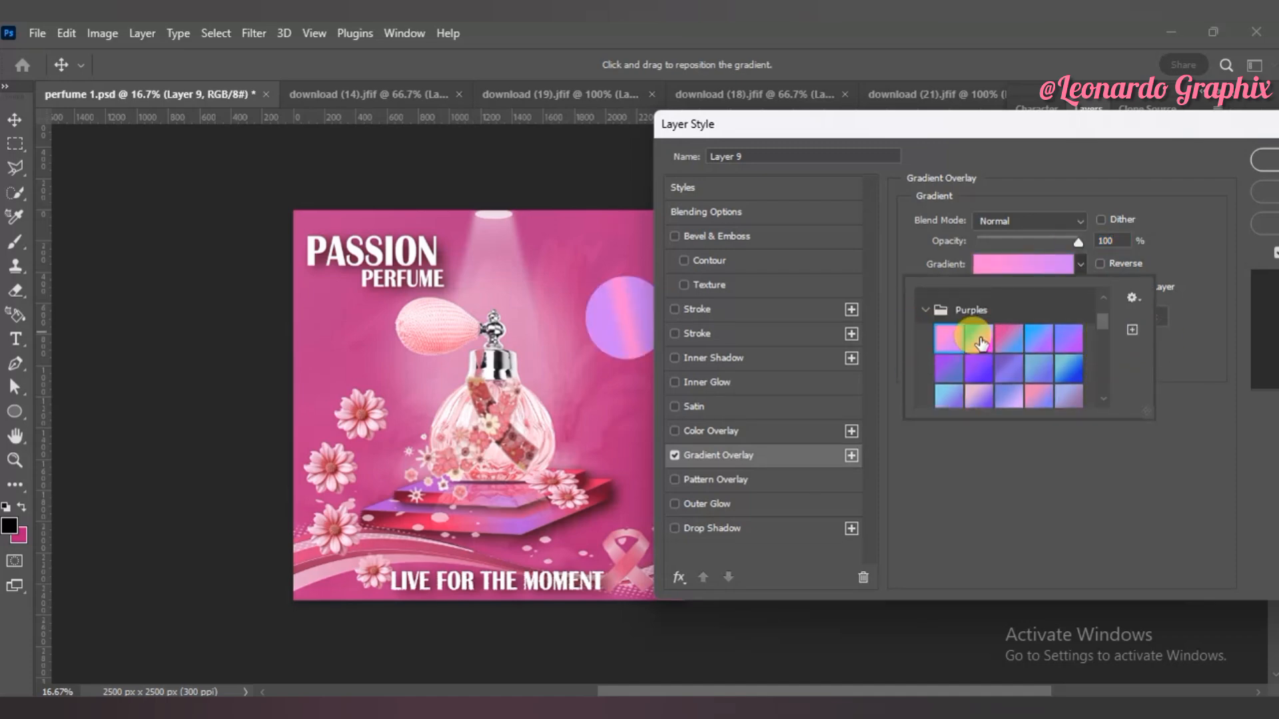
scroll(1104, 342, down, 5)
click(984, 314)
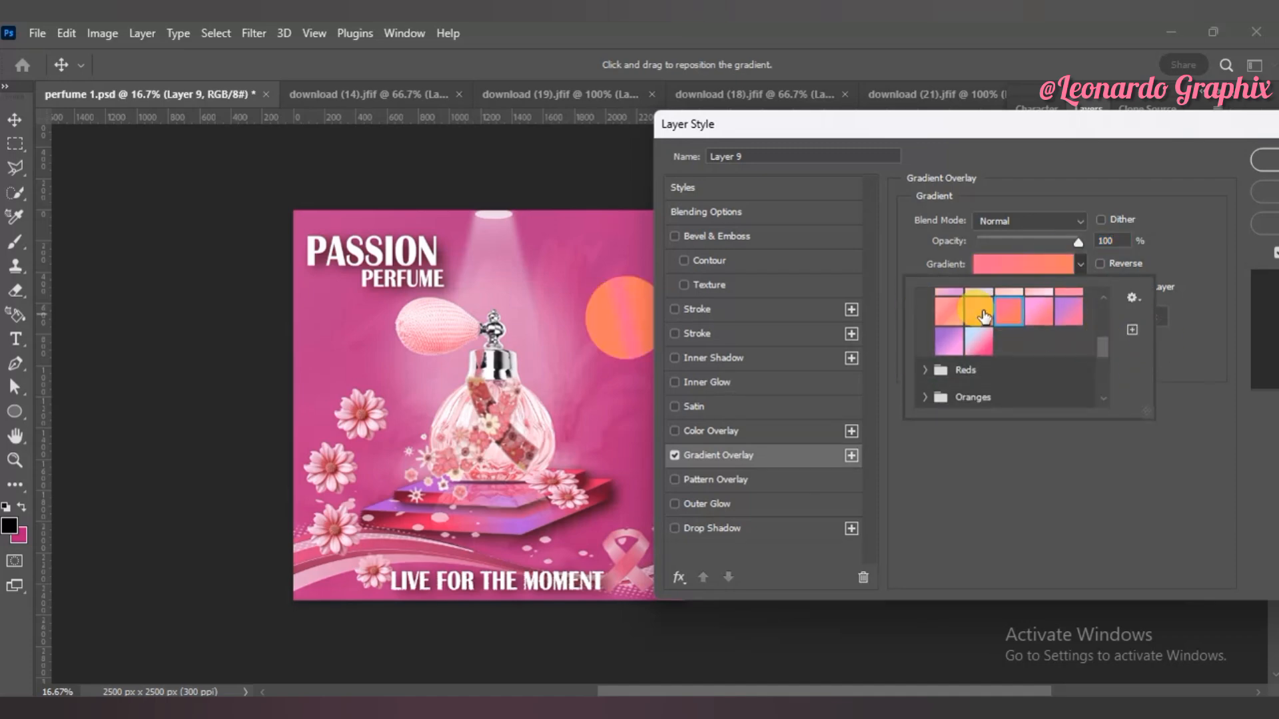
click(977, 340)
Step: Customise the circle's gradient into six alternating pale blue and pink stops and set the overlay scale to 86%
click(1053, 263)
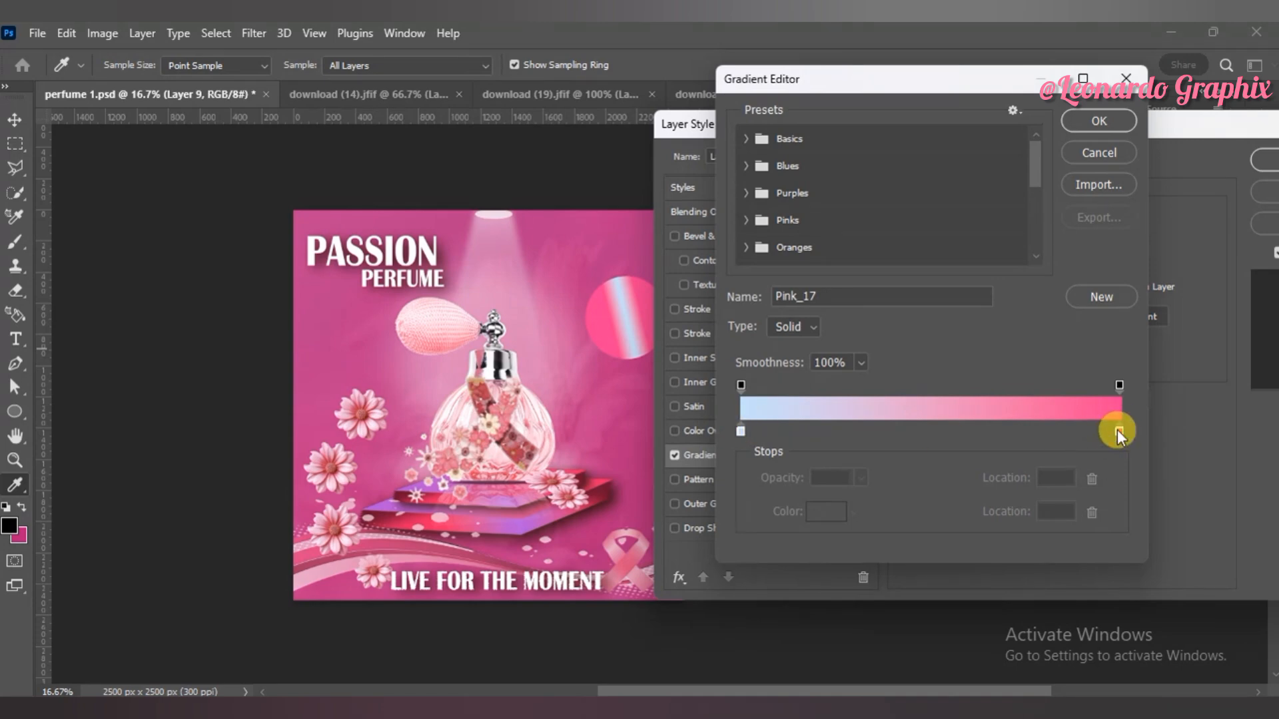
drag(1117, 429, 1020, 433)
click(936, 431)
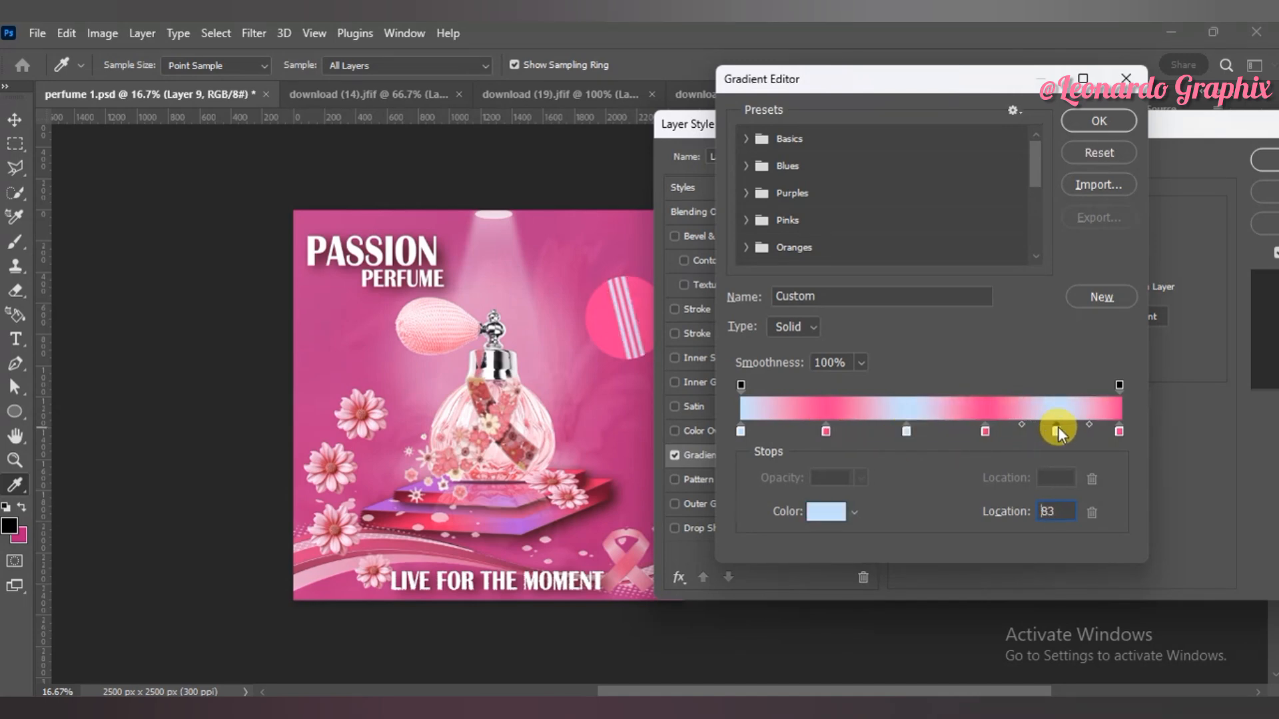
click(815, 431)
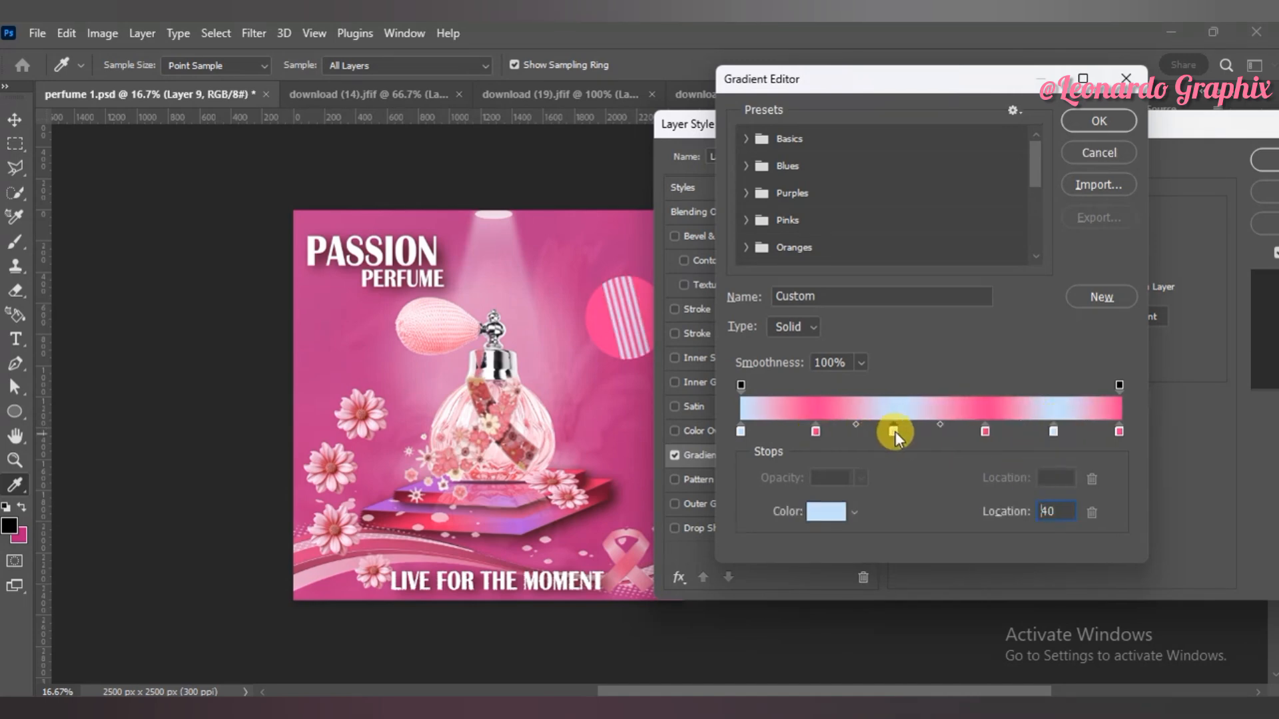
click(1096, 122)
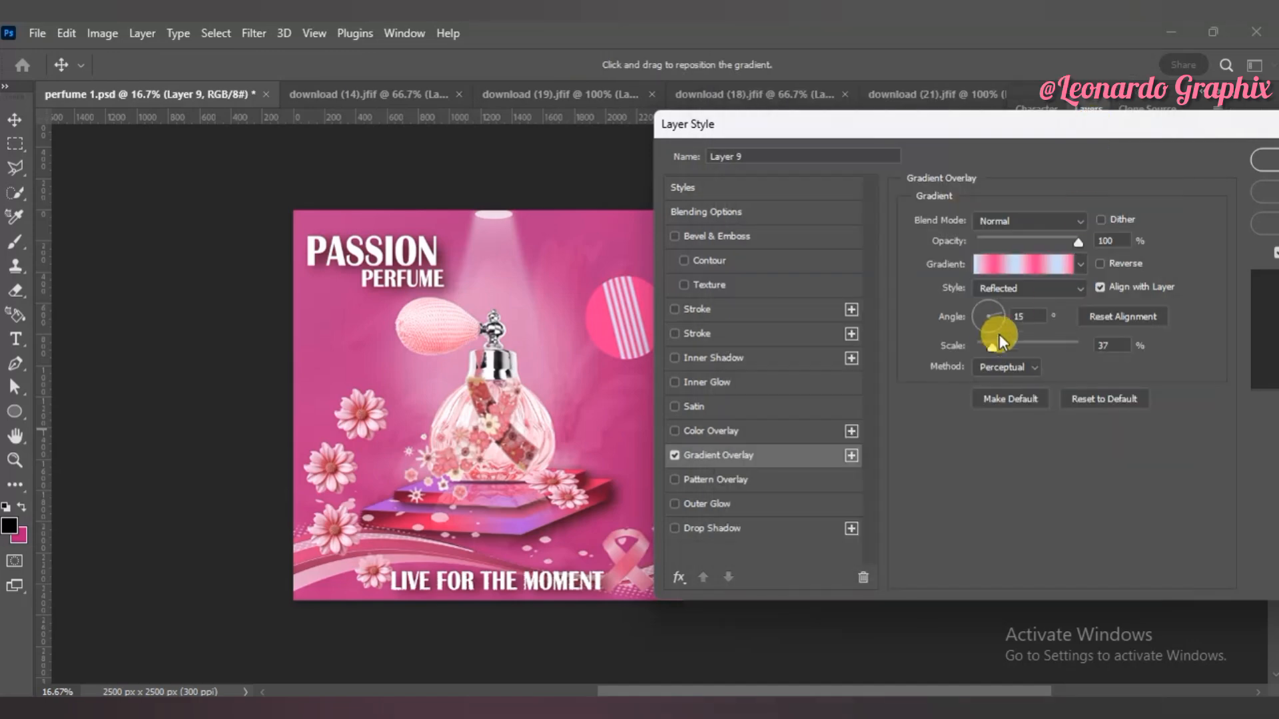
drag(1002, 342, 1027, 342)
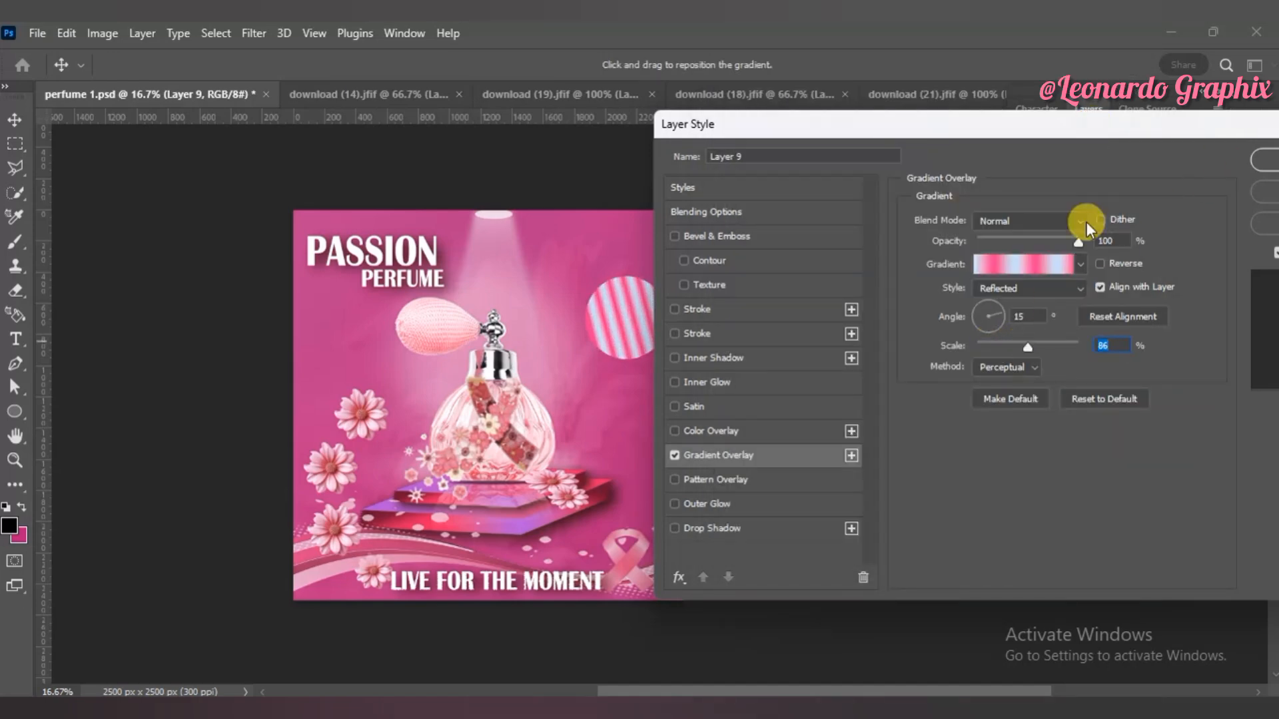
click(1264, 159)
click(667, 275)
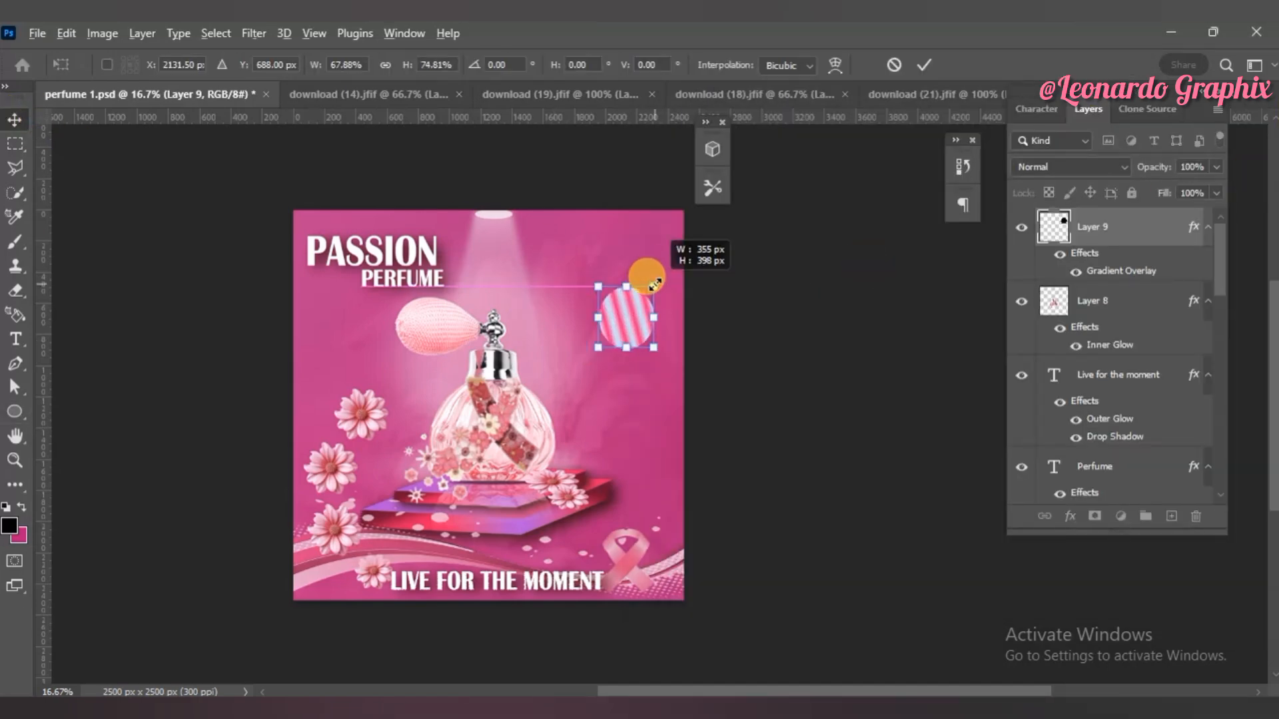
drag(664, 281, 666, 275)
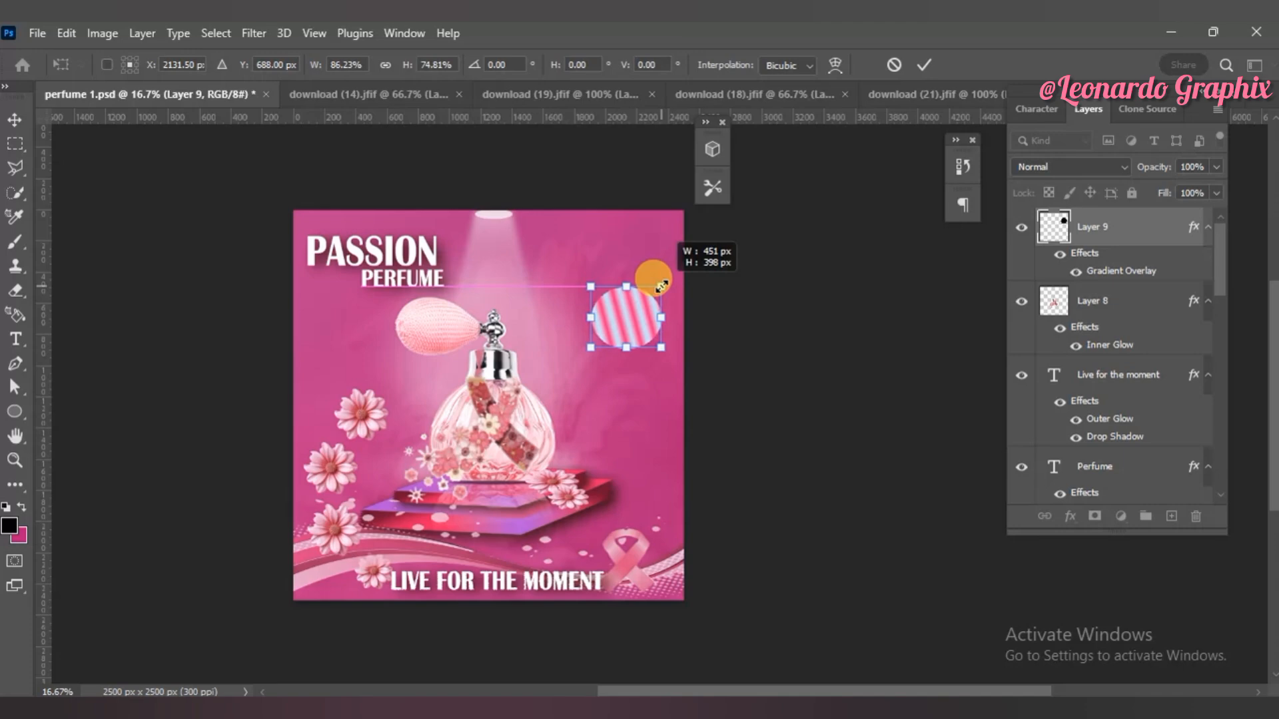
click(923, 64)
Step: Duplicate the striped circle, shrink the copy to about 429 by 424 px and centre it inside the original
key(ctrl+j)
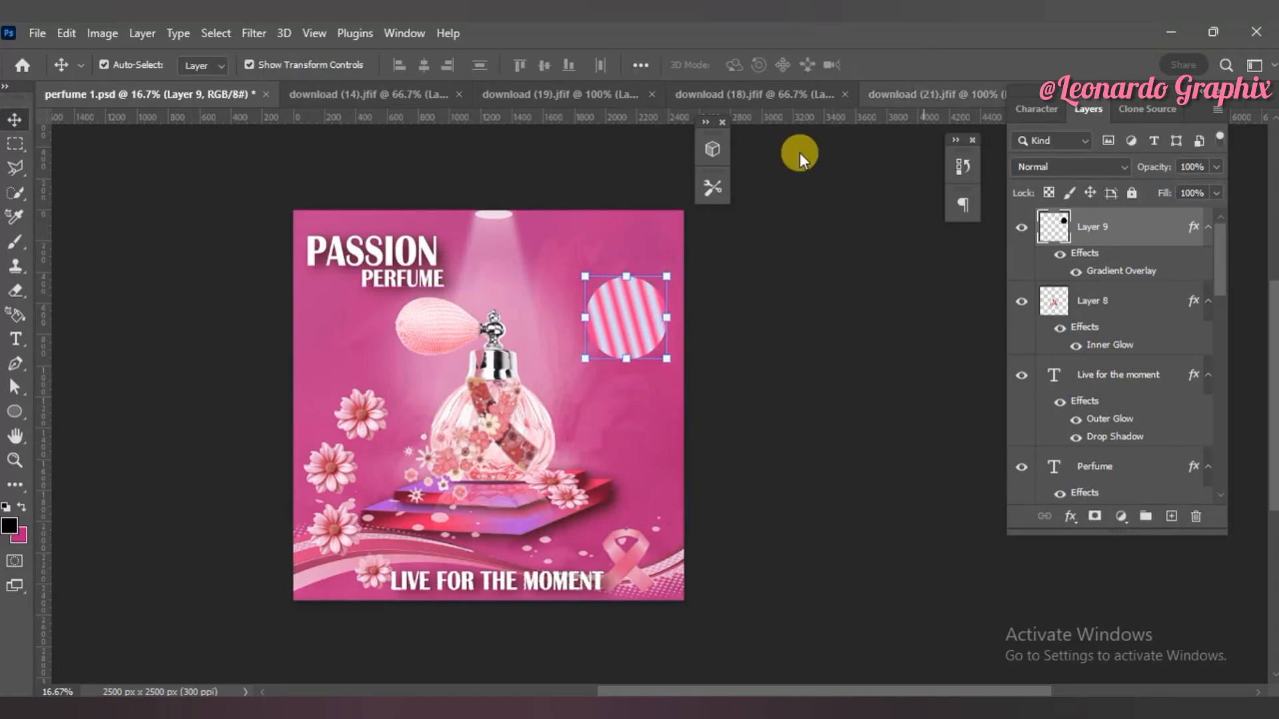
drag(625, 314, 654, 280)
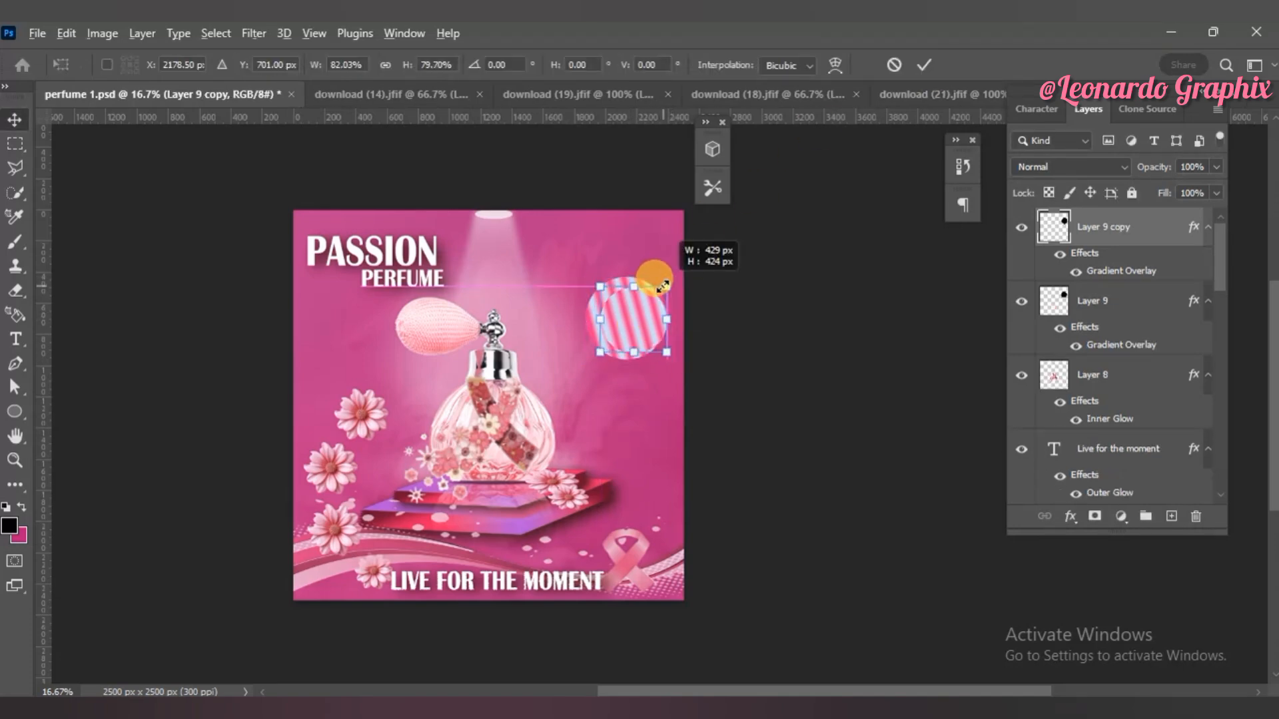
click(924, 64)
drag(628, 321, 620, 322)
Step: Change the inner circle's Gradient Overlay to the unedited blue-to-pink preset from the Pinks group
key(ctrl+plus)
key(ctrl+plus)
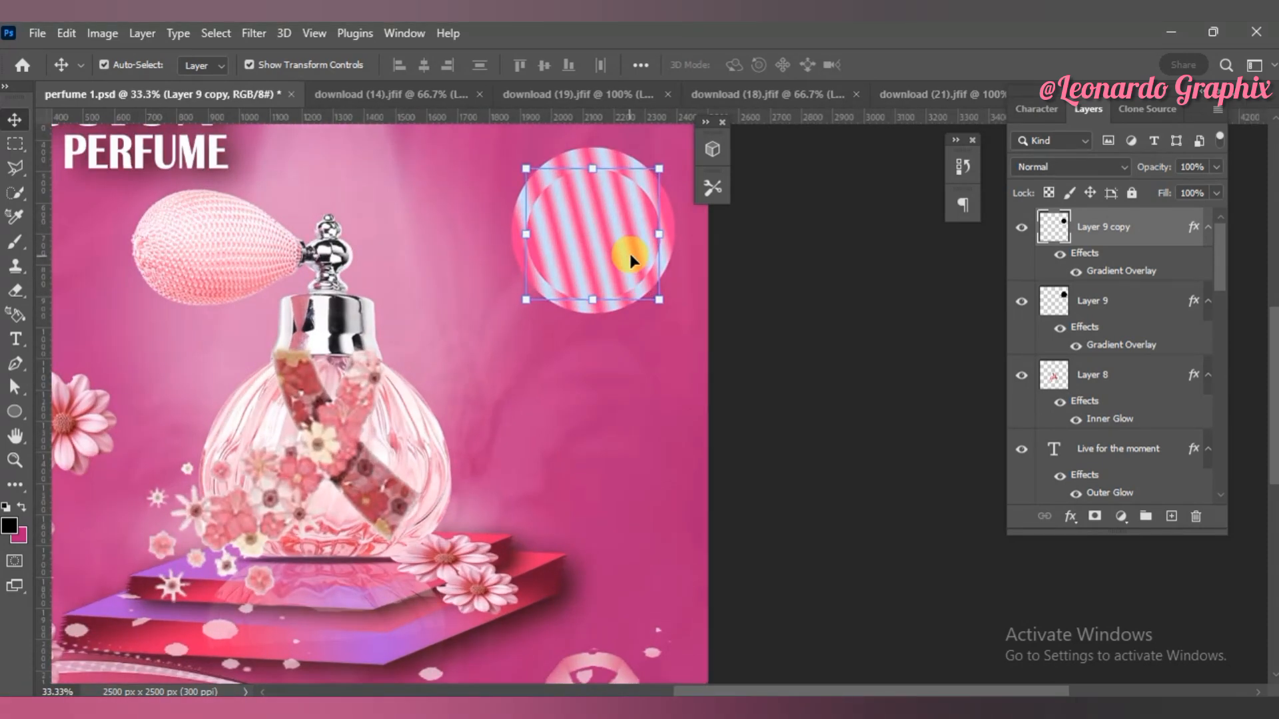
click(1070, 516)
click(1105, 458)
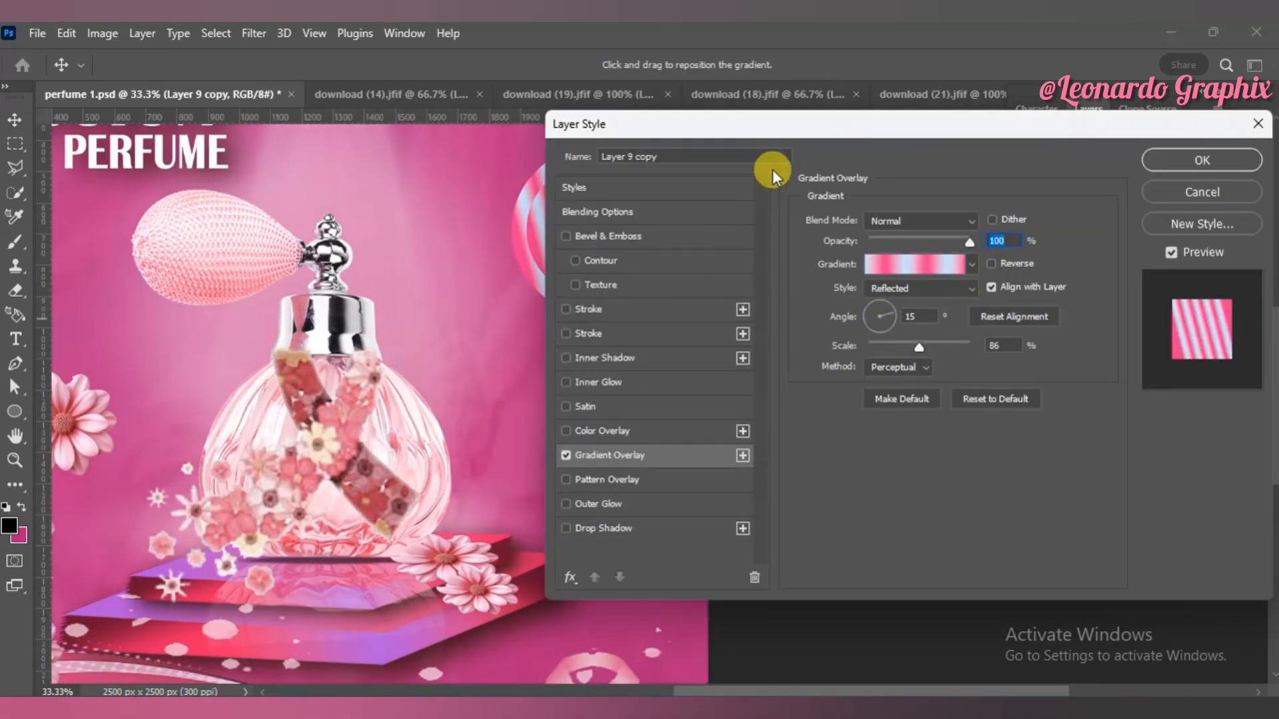
drag(776, 130, 890, 134)
click(1082, 268)
click(976, 313)
click(985, 348)
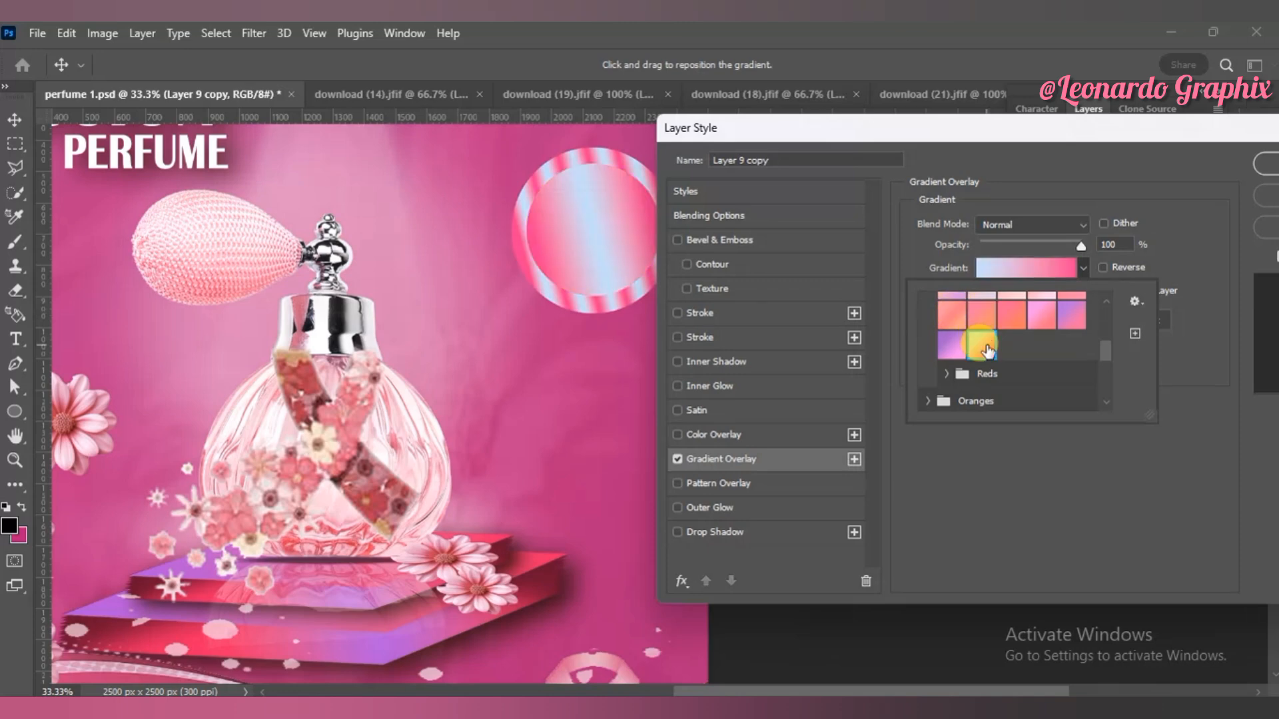
click(1263, 166)
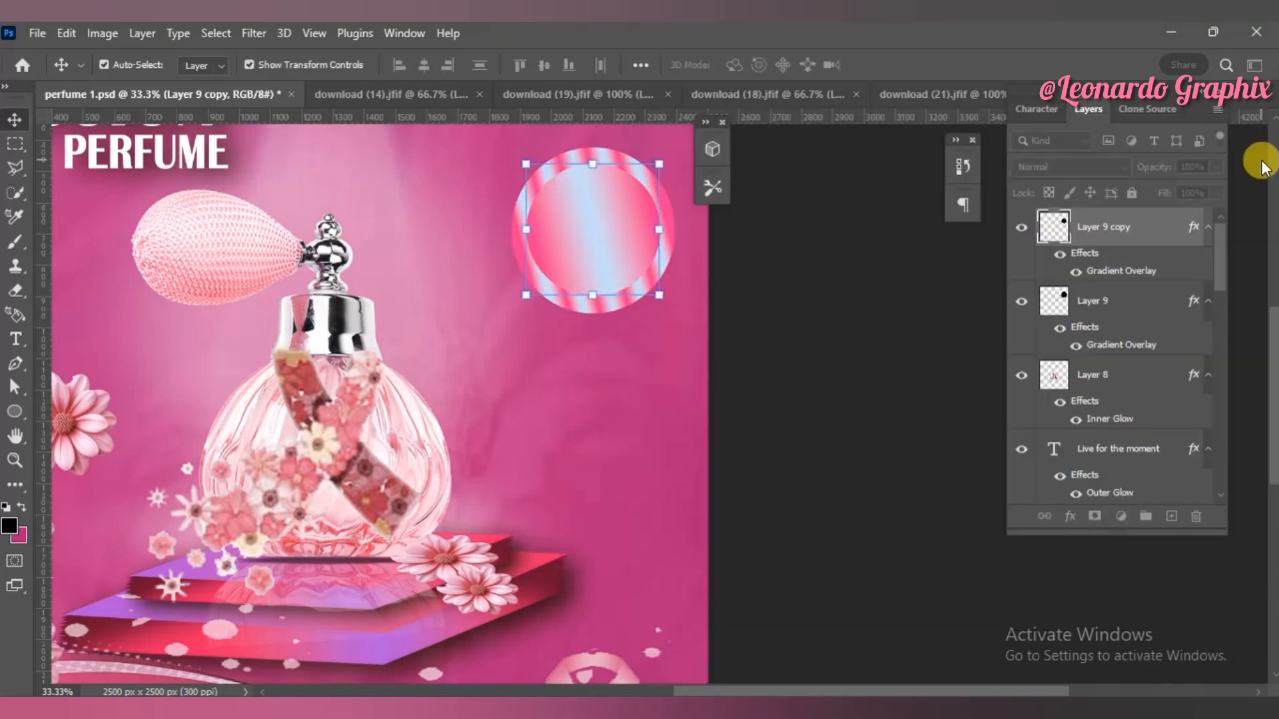
Step: Enlarge the inner circle to about 102% so it sits evenly inside the striped ring
click(659, 294)
drag(661, 165, 665, 161)
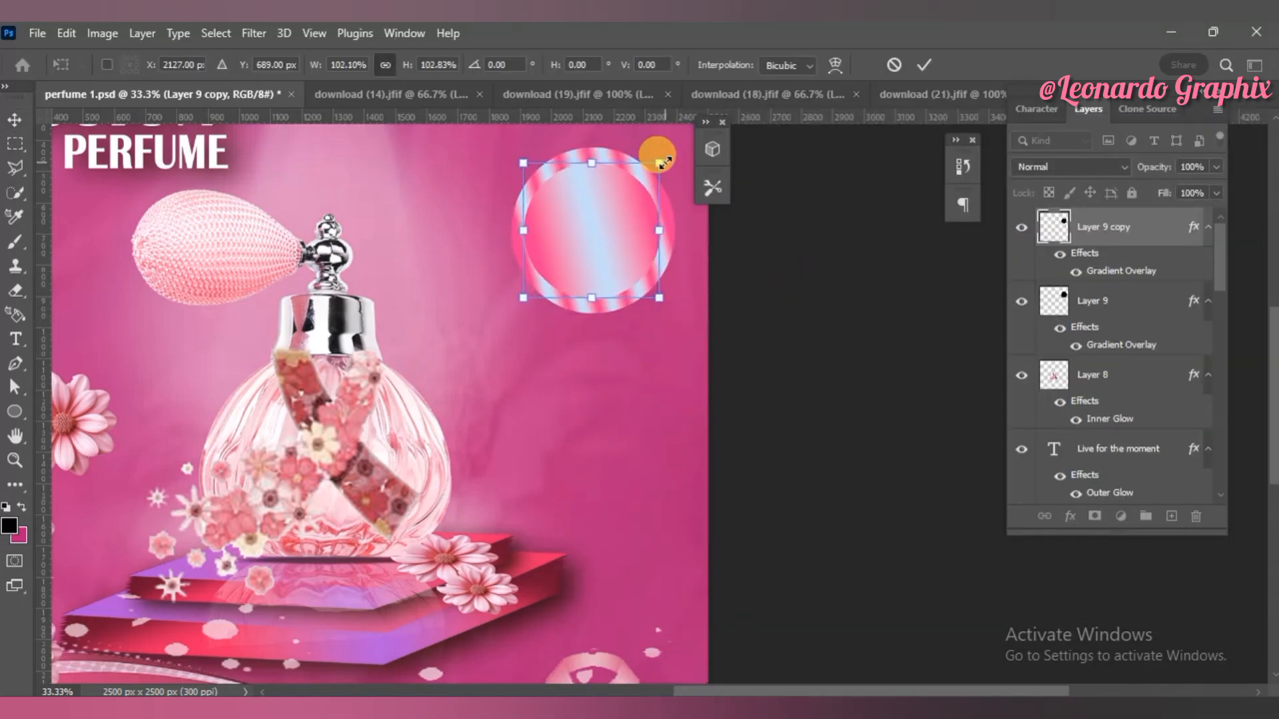
click(921, 66)
Step: Add the white two-line text 30% OFF over the badge and scale it to about 365% to fill the inner circle
click(15, 339)
click(572, 213)
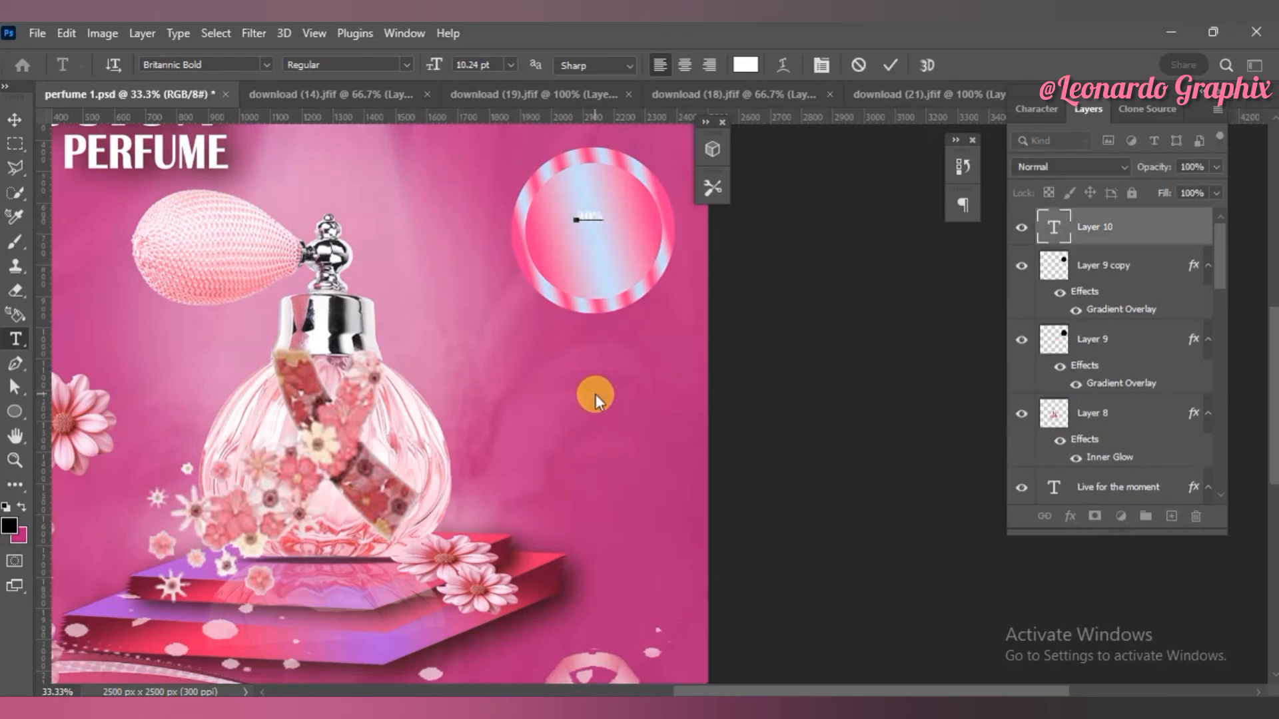
click(15, 119)
drag(604, 241, 590, 203)
Step: Set the 30% OFF text's leading to 37 pt
click(1035, 108)
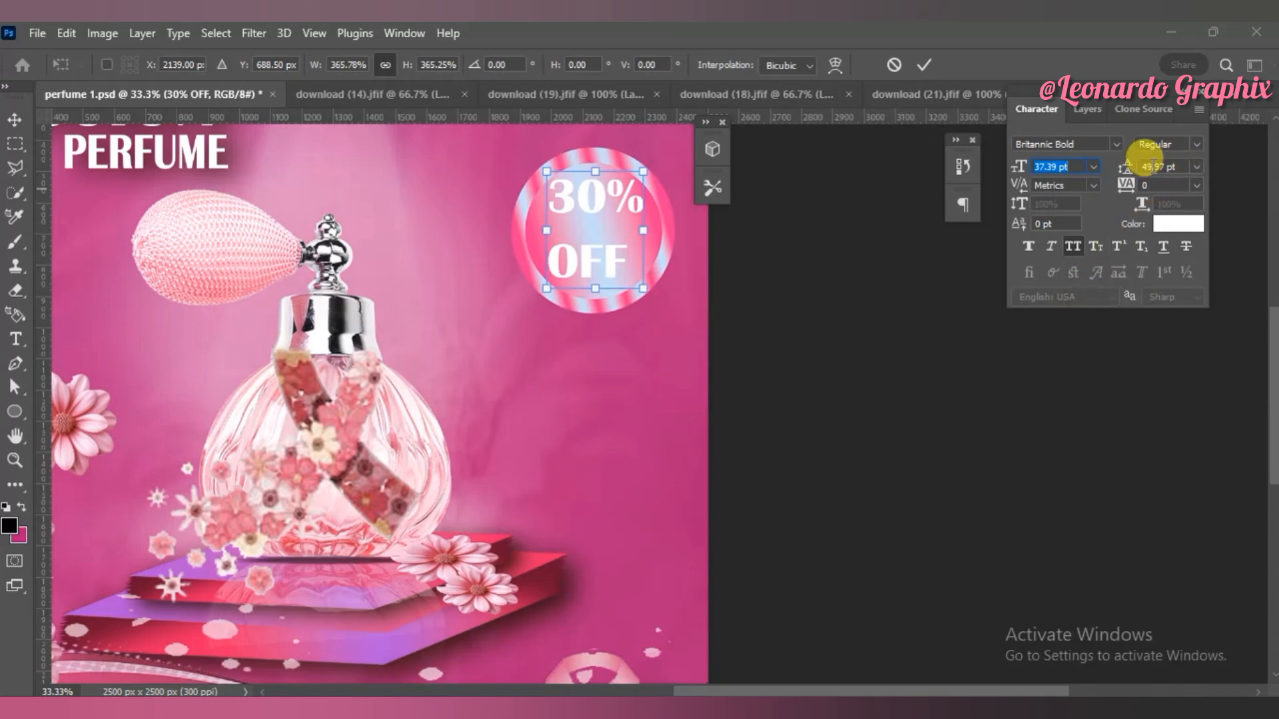
click(921, 64)
mouse_move(1124, 166)
mouse_down()
mouse_move(1092, 163)
mouse_move(1140, 148)
mouse_move(1132, 167)
mouse_move(1109, 159)
mouse_move(1125, 164)
mouse_up()
click(15, 120)
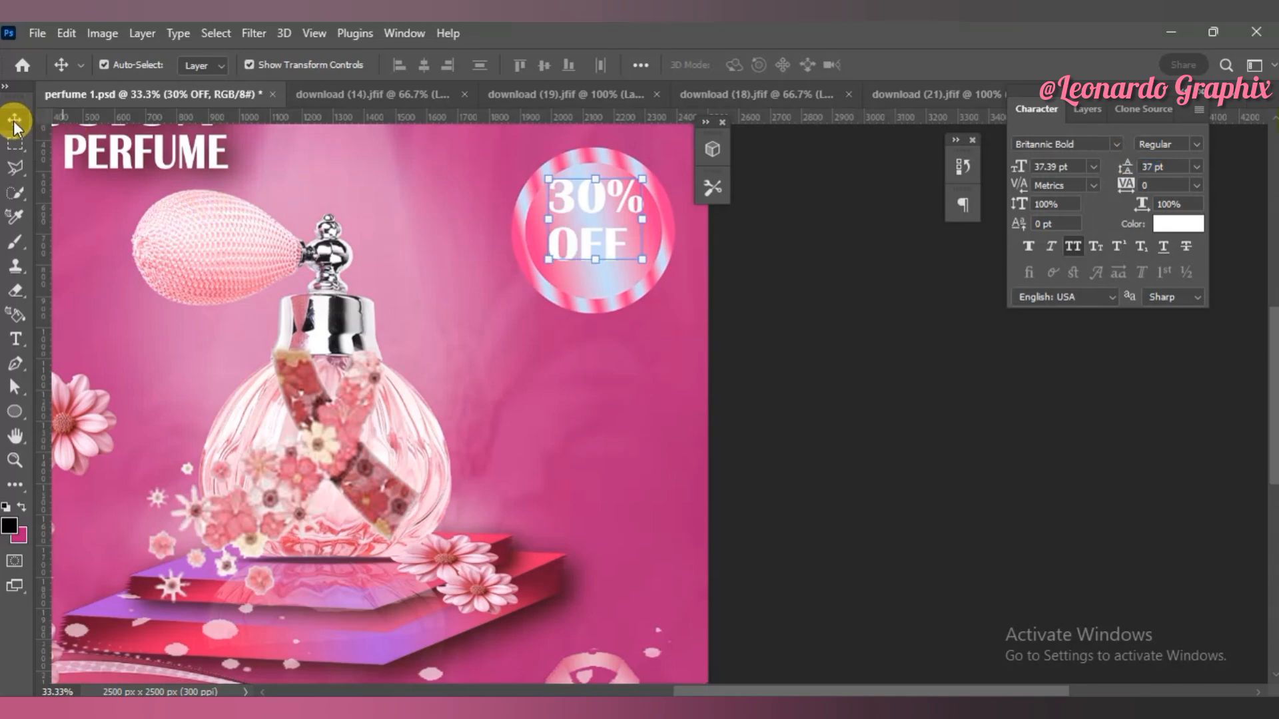
Step: Centre the 30% OFF text in the badge and give it an outside Stroke coloured black (#000000)
drag(597, 241, 599, 253)
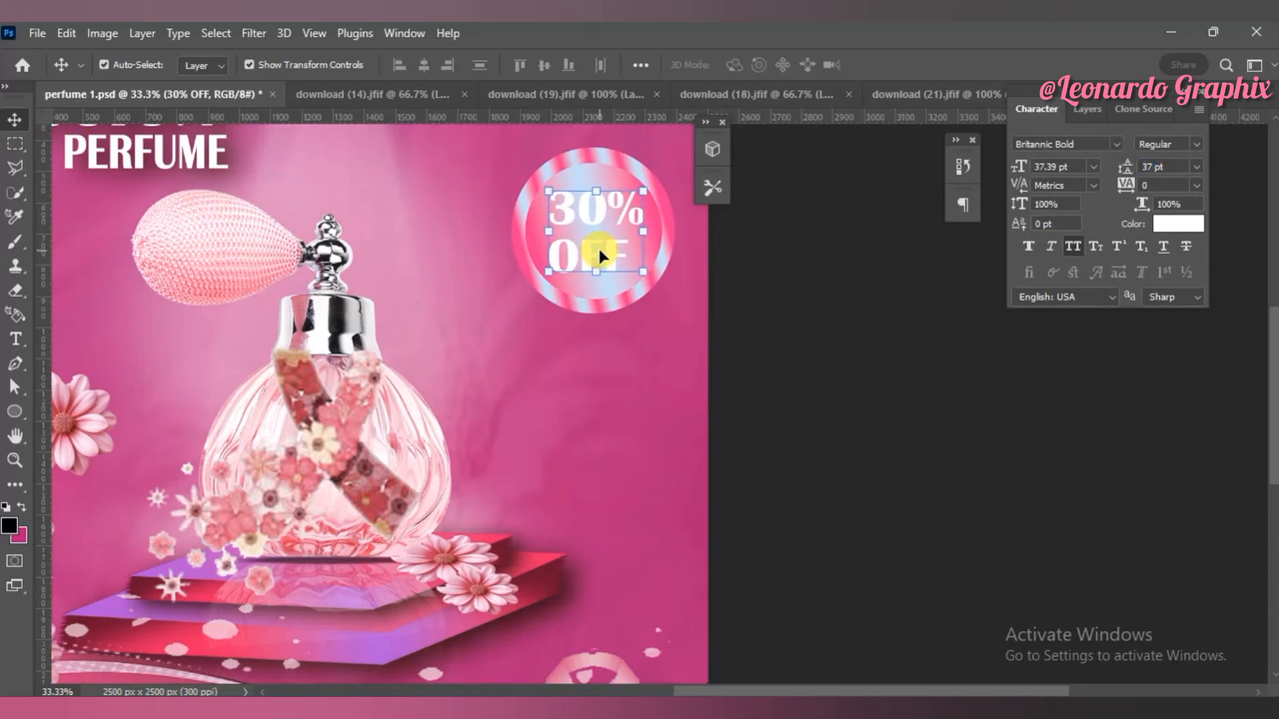
click(1091, 109)
click(1074, 517)
click(1132, 377)
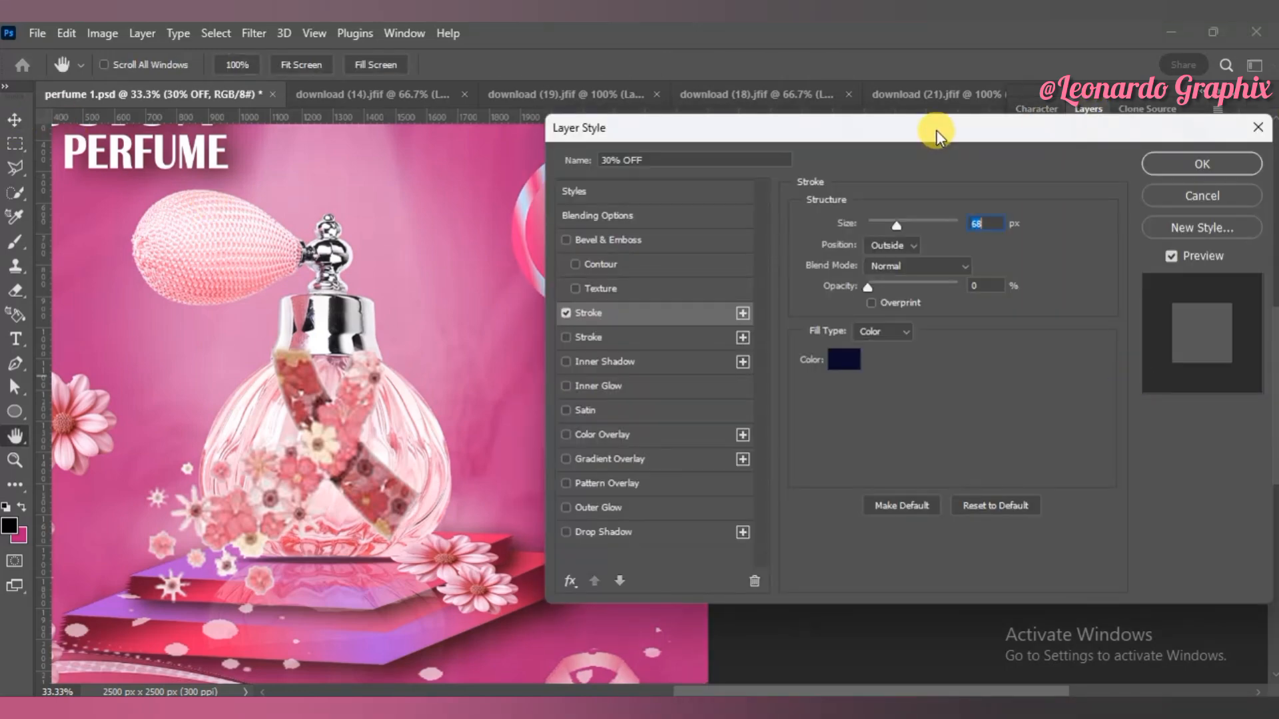
drag(929, 126, 1024, 224)
click(932, 452)
click(150, 285)
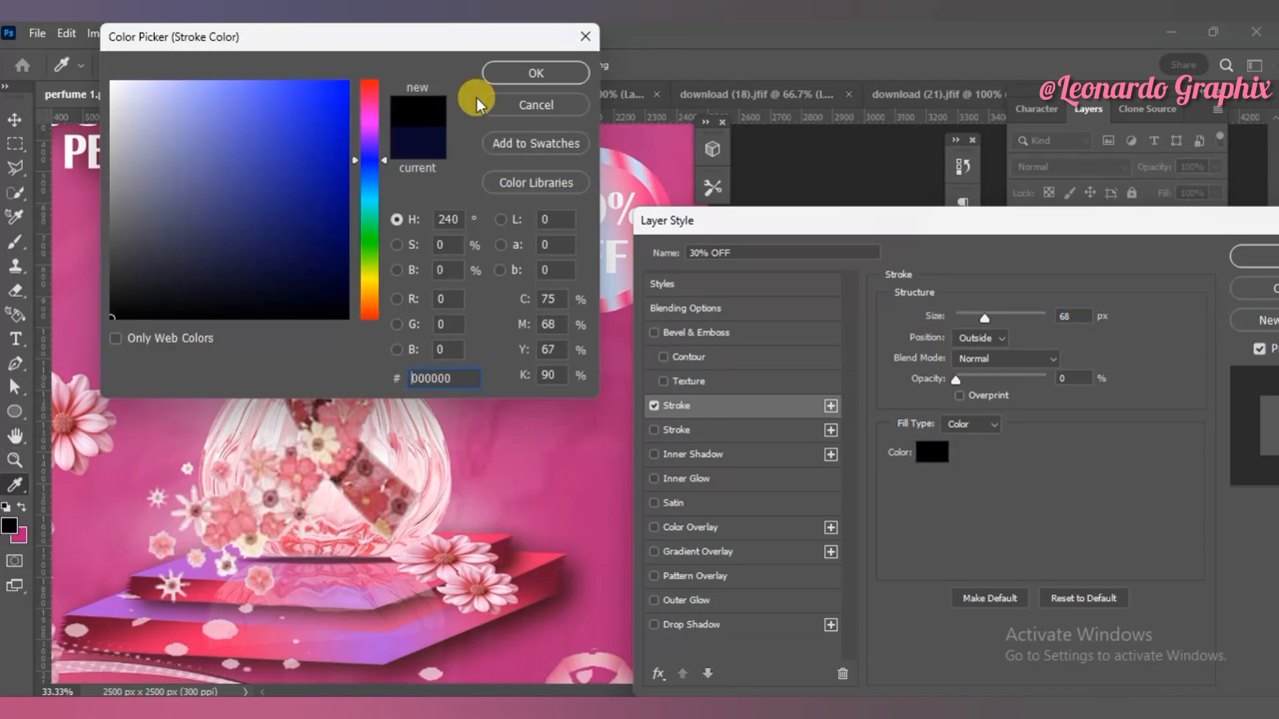
click(537, 72)
Step: Set the 30% OFF text's stroke to 7 px size and 21% opacity, and apply the layer style
mouse_move(957, 380)
mouse_down()
mouse_move(971, 382)
mouse_move(955, 380)
mouse_up()
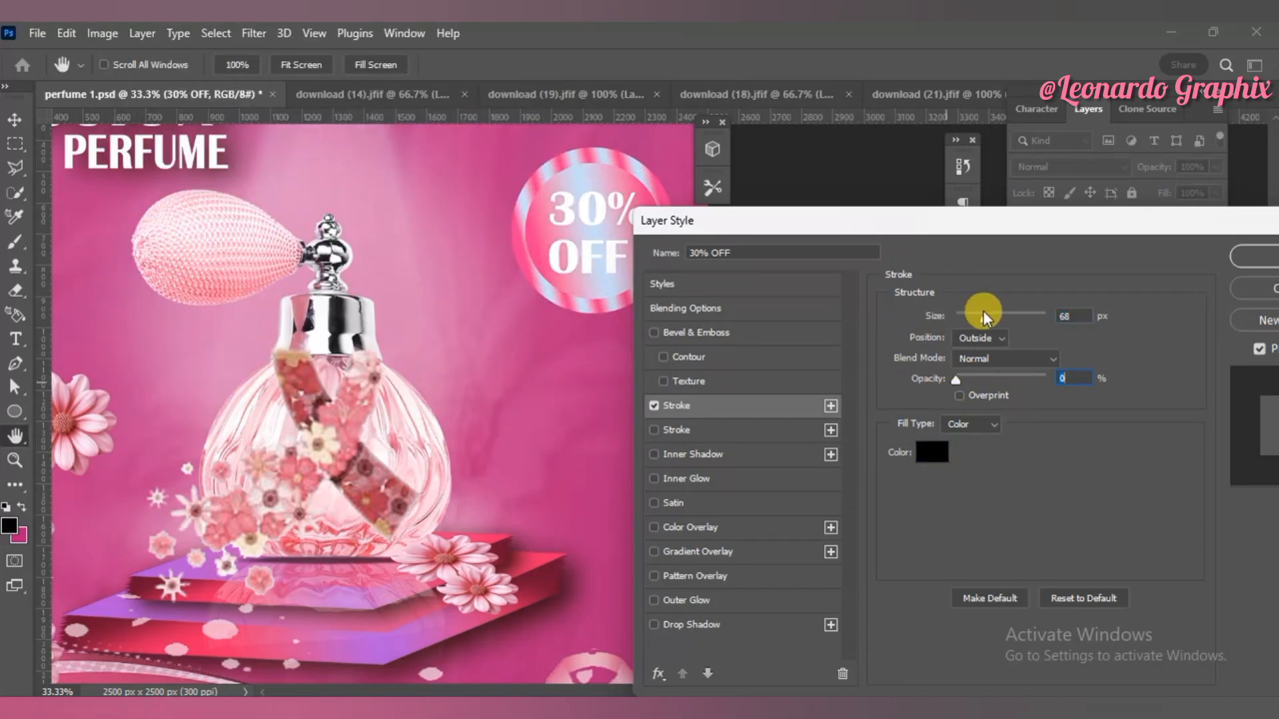
drag(962, 315, 965, 316)
drag(956, 378, 967, 378)
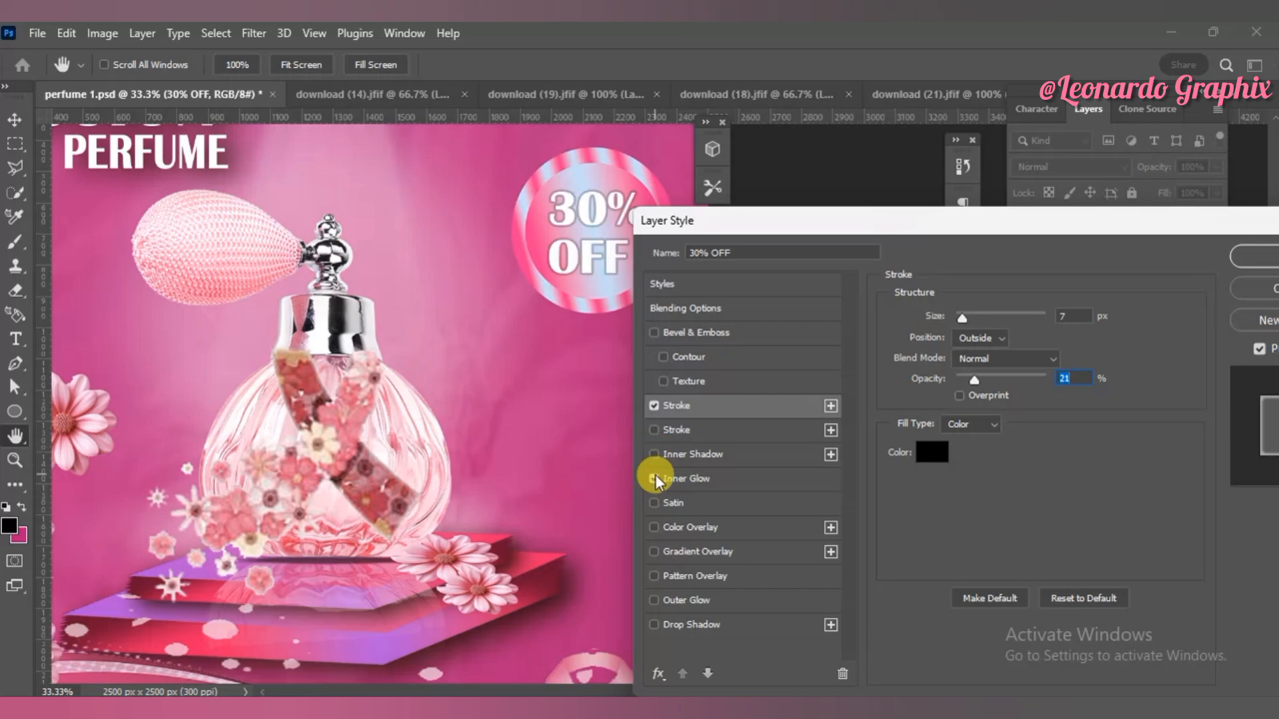
click(654, 625)
click(1255, 257)
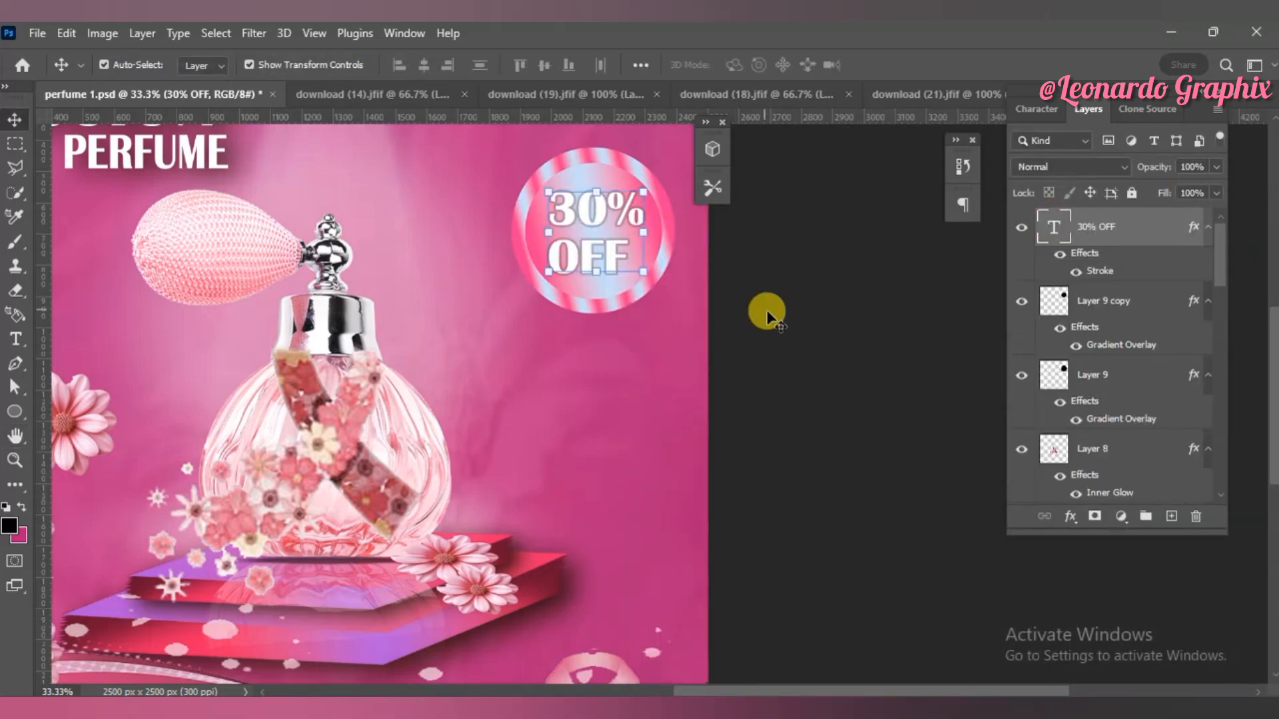
Step: Apply a dark brown Drop Shadow to the lowest large flower beside the platform: 100% opacity, 151° angle, 50 px distance, 92 px size
key(ctrl+minus)
key(ctrl+minus)
click(330, 533)
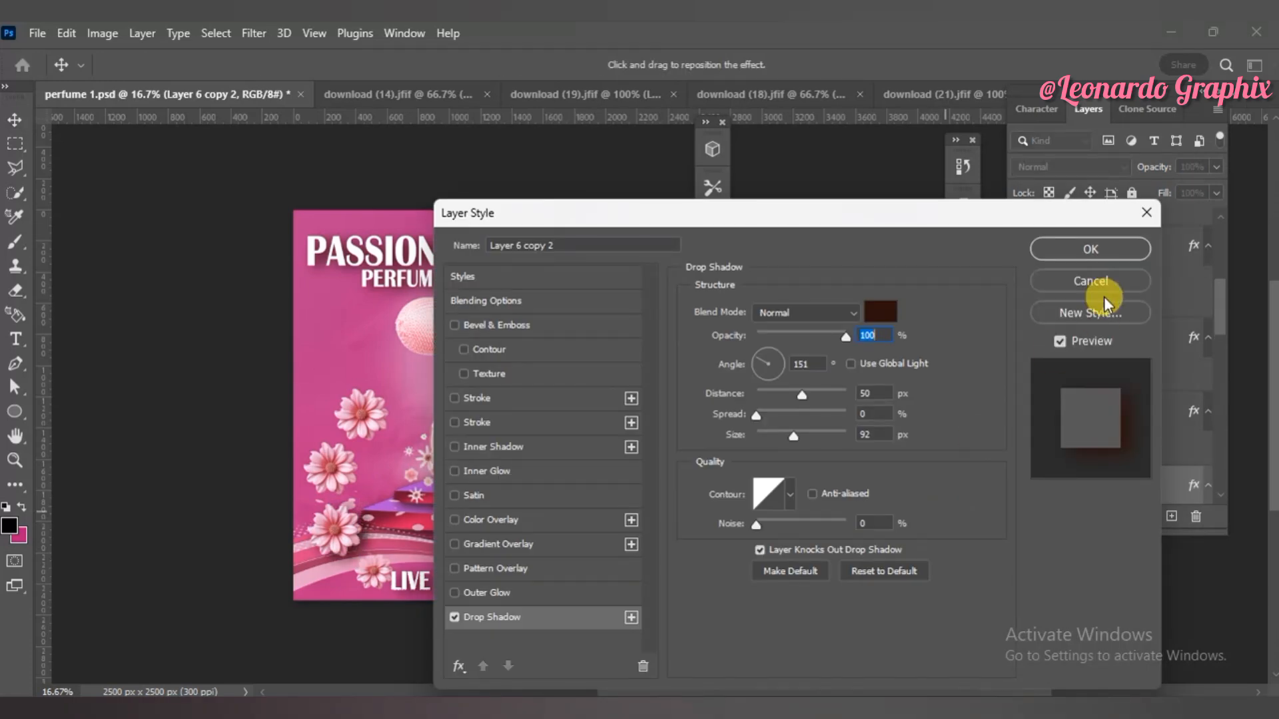
click(1093, 248)
click(916, 436)
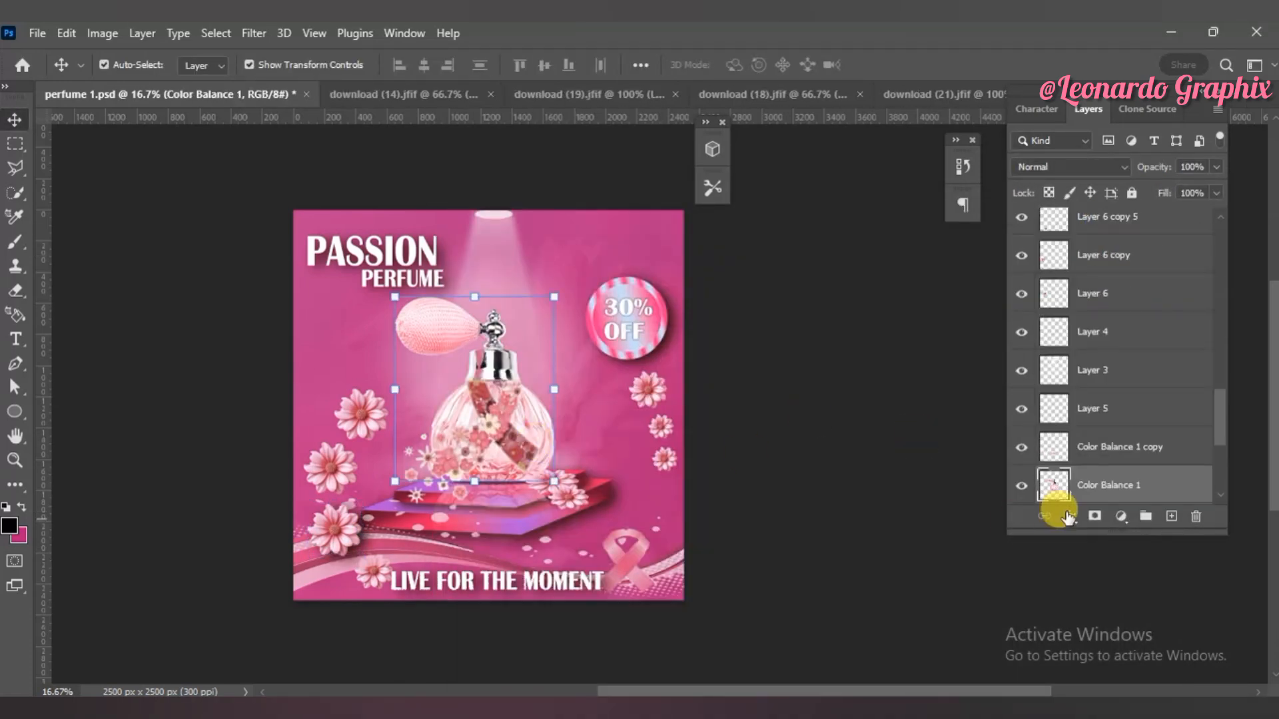
Step: Add a Drop Shadow to the perfume bottle's Color Balance 1 layer and deselect it
click(1070, 516)
click(1108, 514)
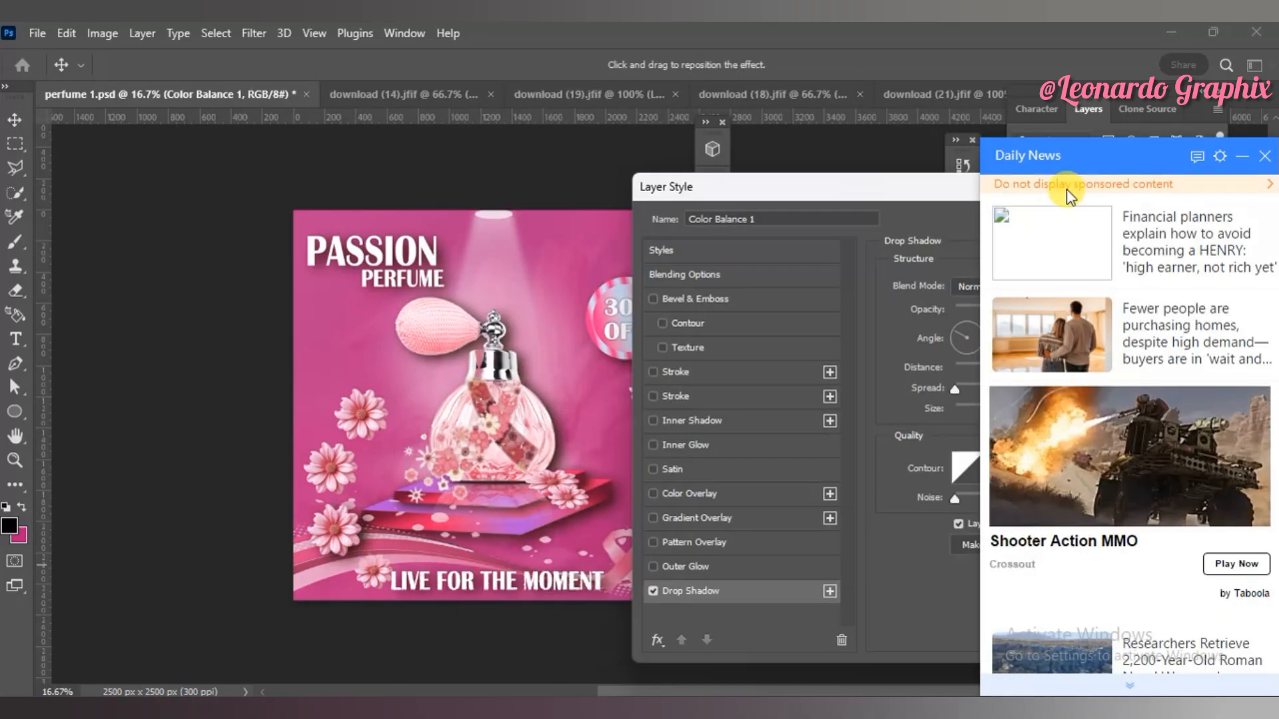
click(899, 270)
click(893, 361)
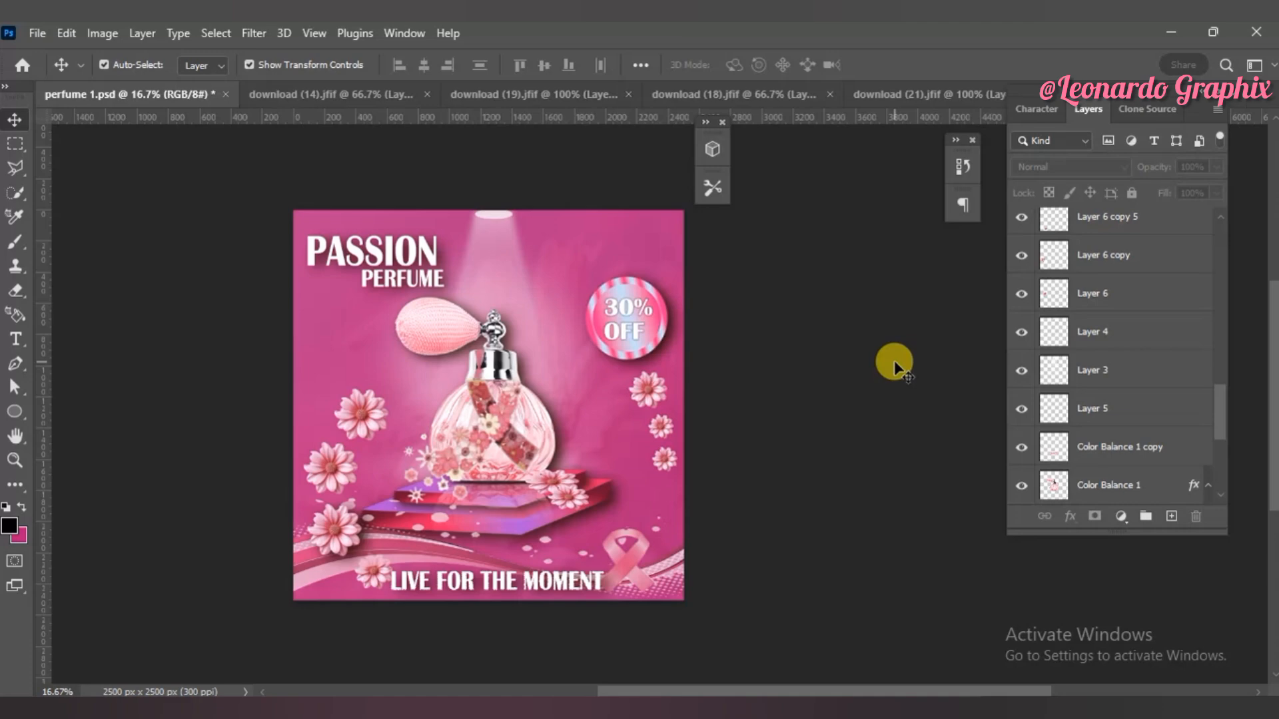